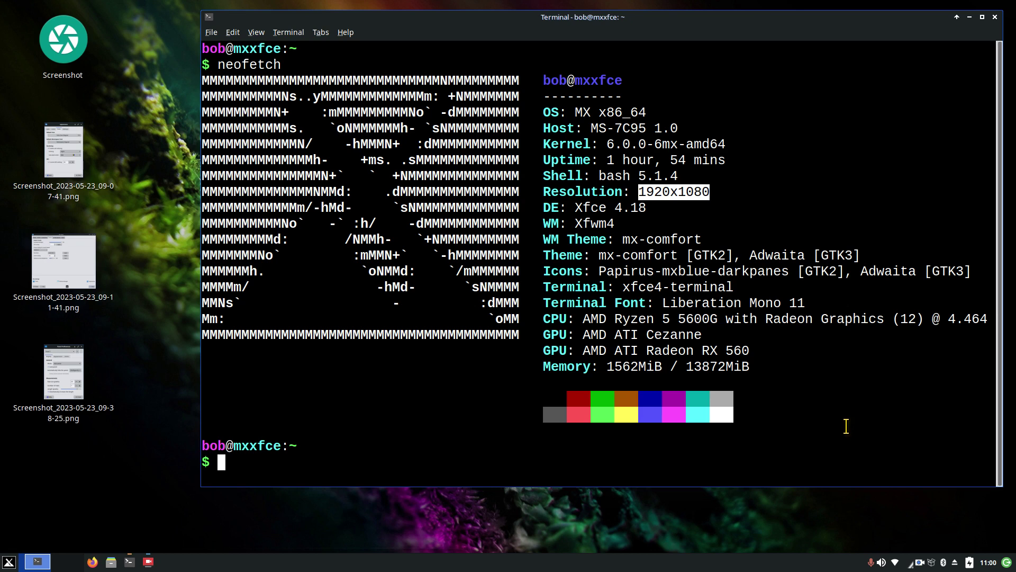
# - Close the terminal, and open the Screenshot tool from the desktop to view its capture options without taking a capture
pyautogui.hotkey('ctrl', 'd')
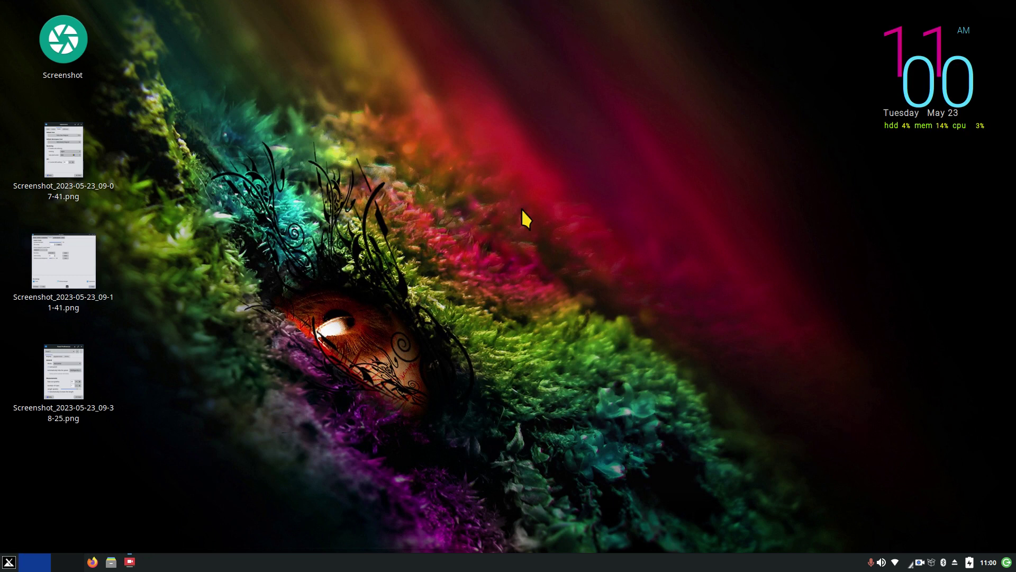
pyautogui.moveTo(75, 369)
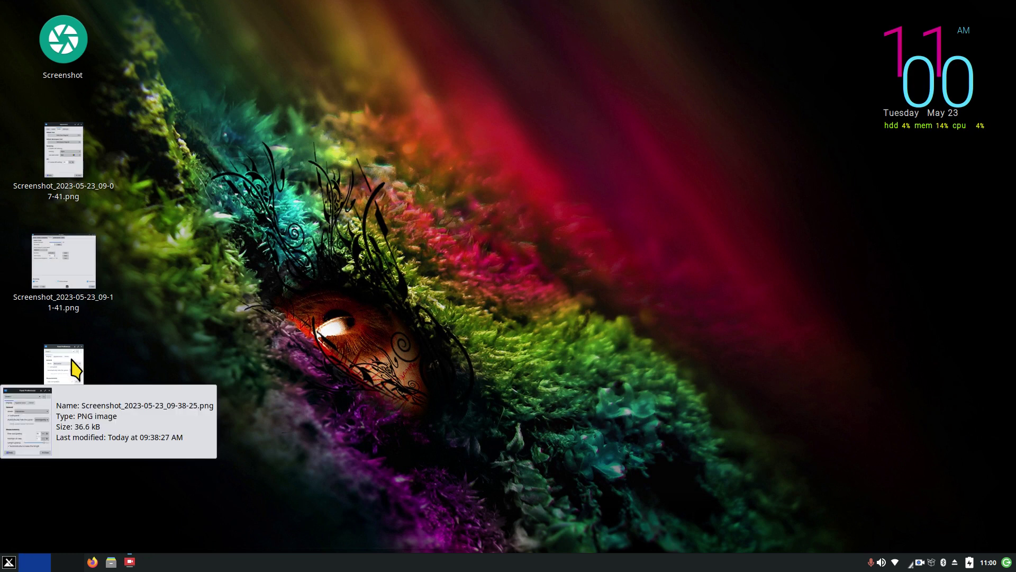
pyautogui.doubleClick(74, 32)
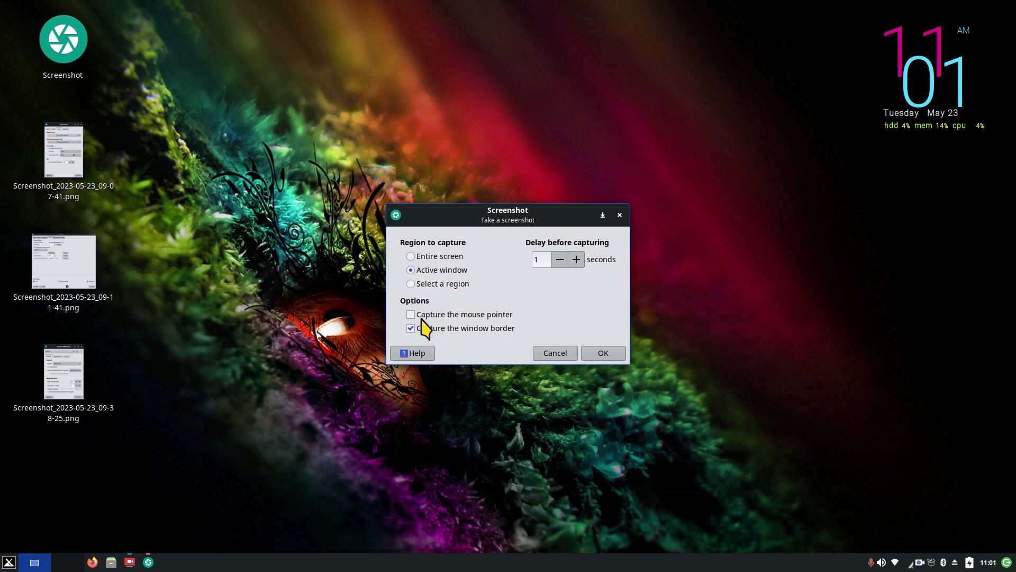
pyautogui.click(552, 355)
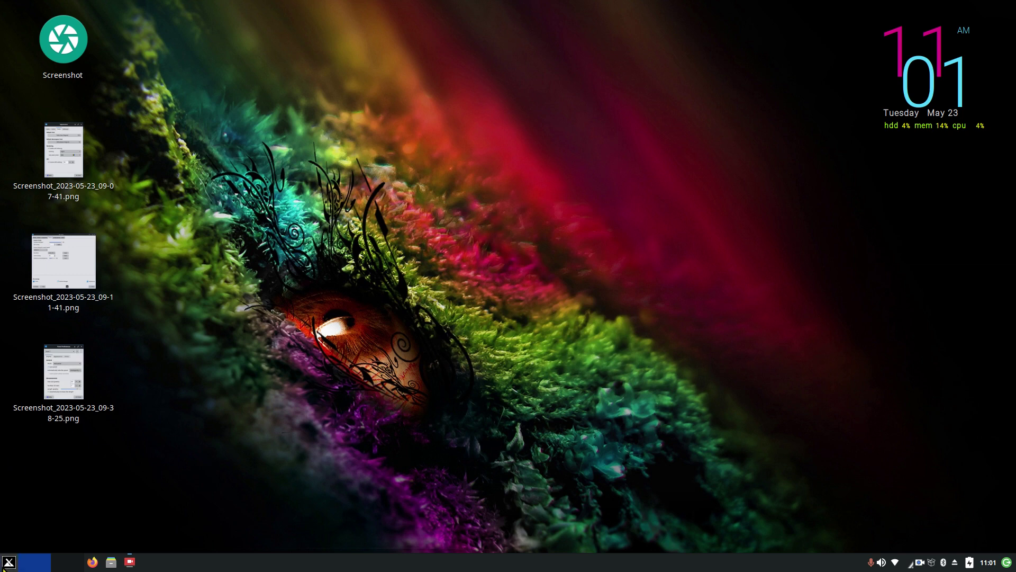
# - Search the applications for "sc" and view the launcher options offered for the Screenshot entry without choosing one
pyautogui.click(8, 563)
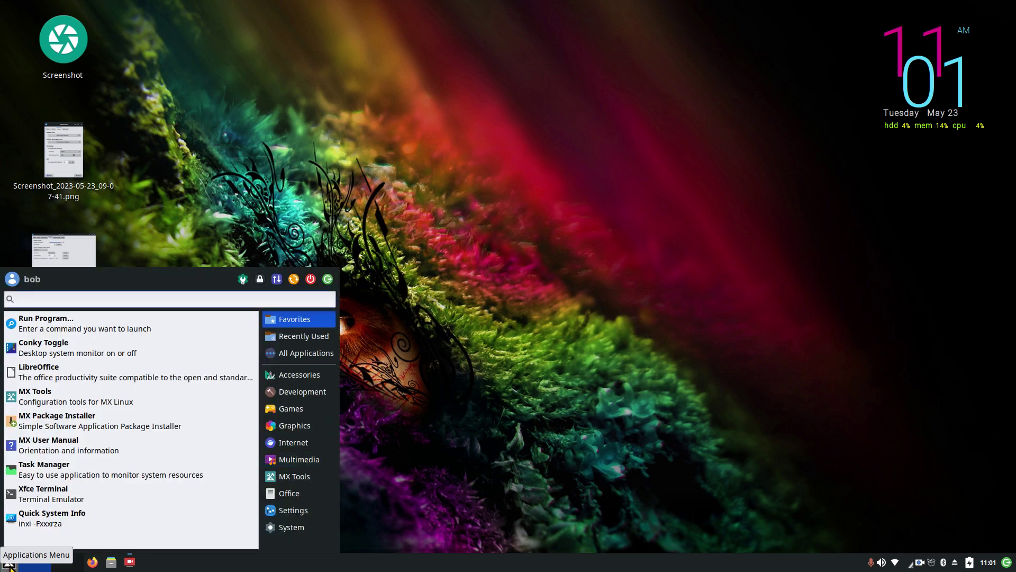
pyautogui.write('sc')
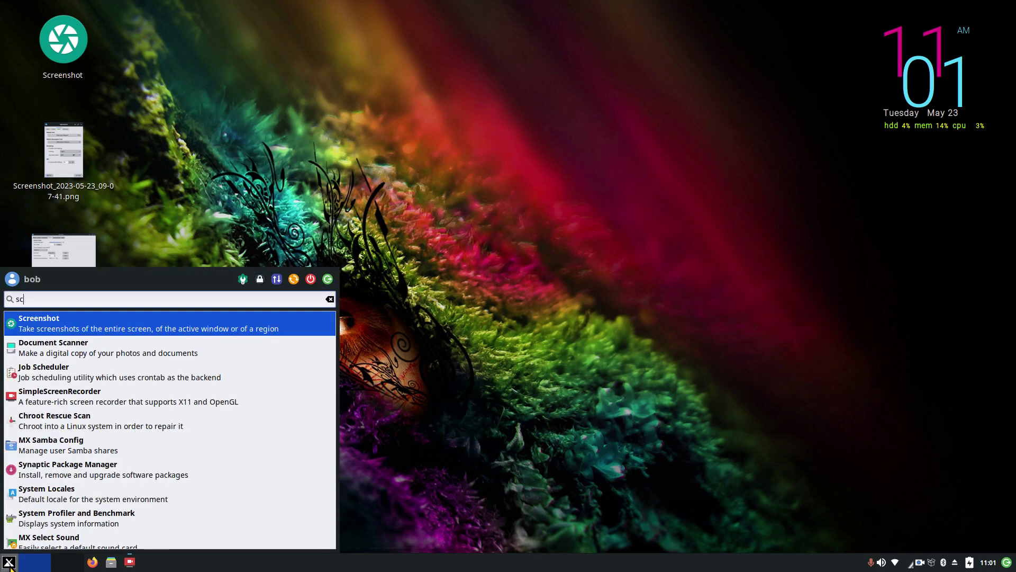
pyautogui.rightClick(65, 320)
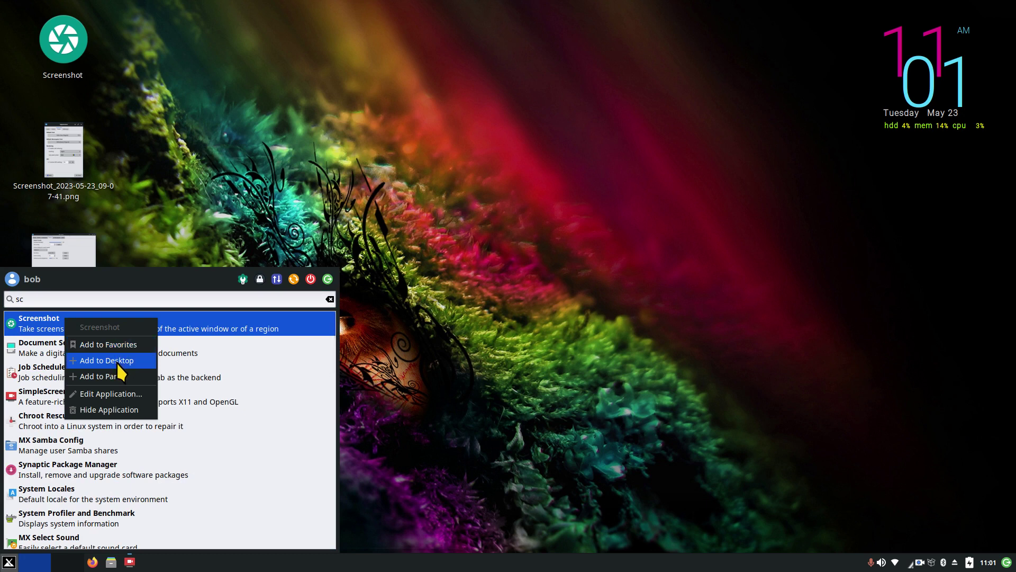
pyautogui.click(458, 320)
pyautogui.click(220, 75)
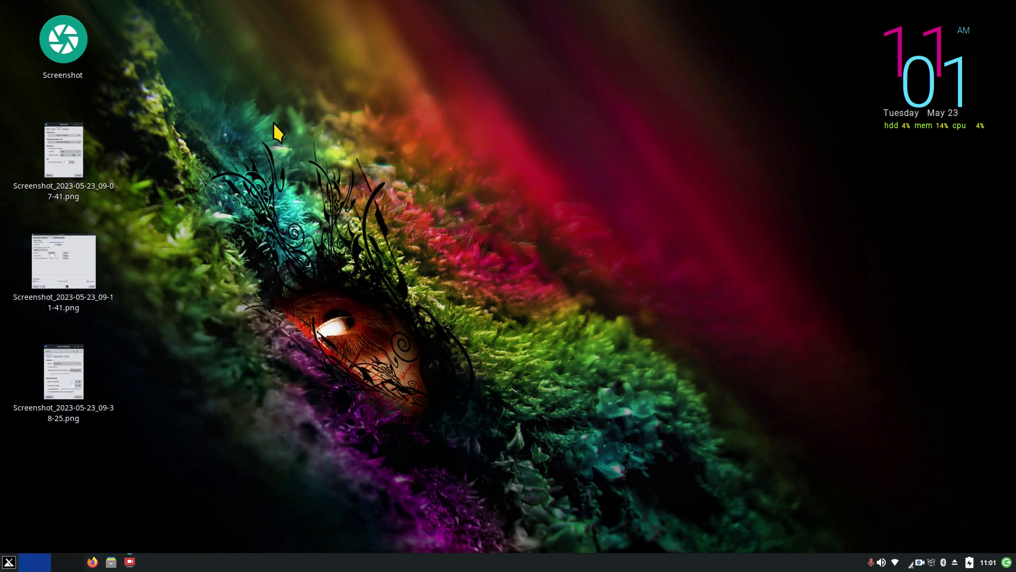
# - View the three screenshot images on the desktop one after another, closing each: Appearance fonts, MX Tweak display and Panel Preferences
pyautogui.doubleClick(68, 153)
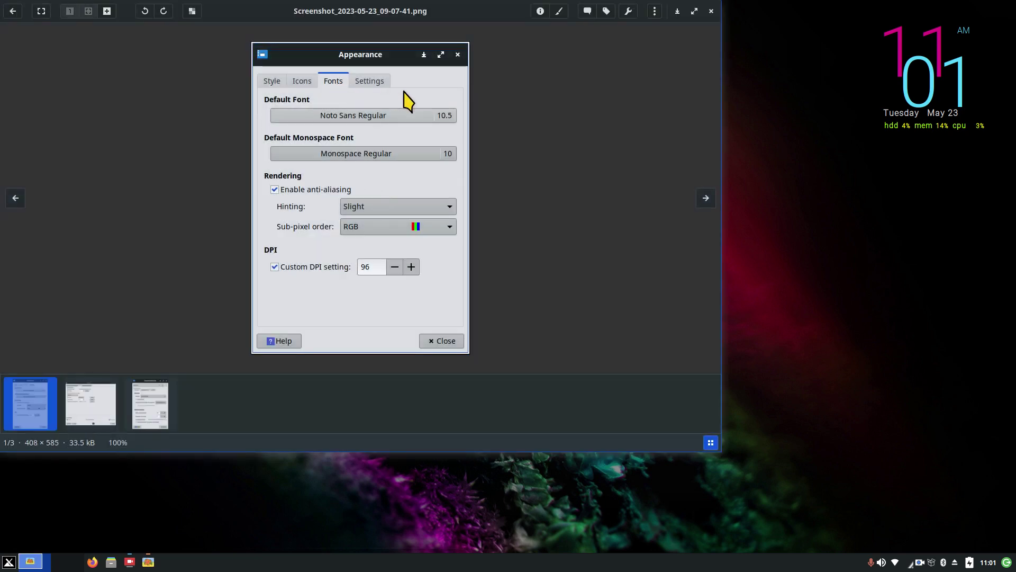
pyautogui.press('Escape')
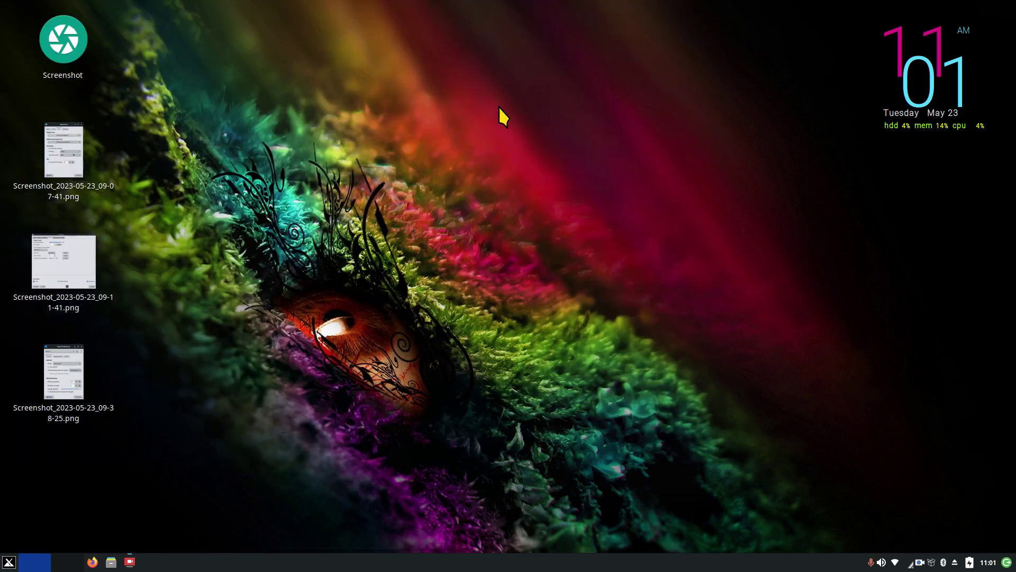
pyautogui.doubleClick(61, 250)
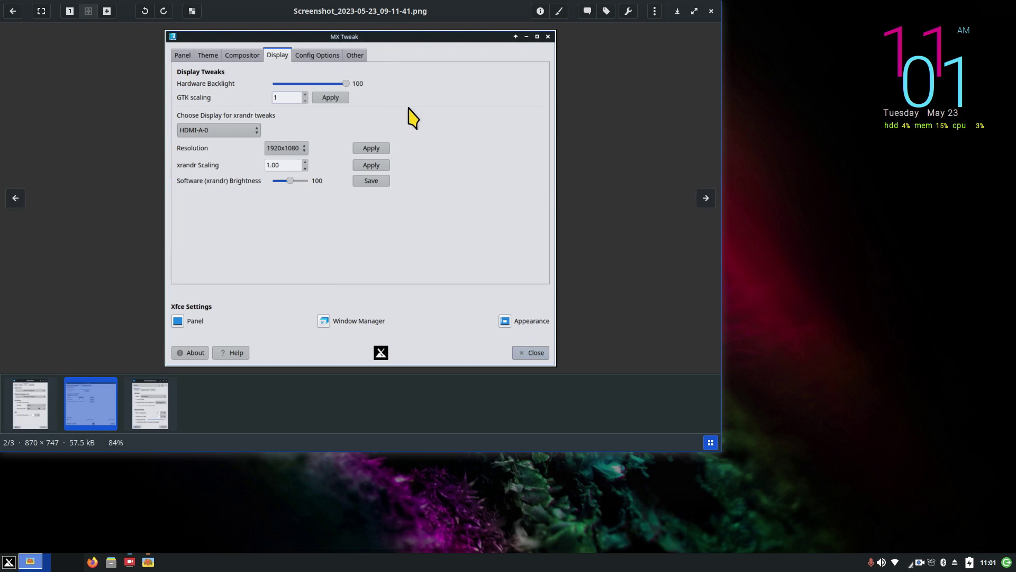
pyautogui.press('Escape')
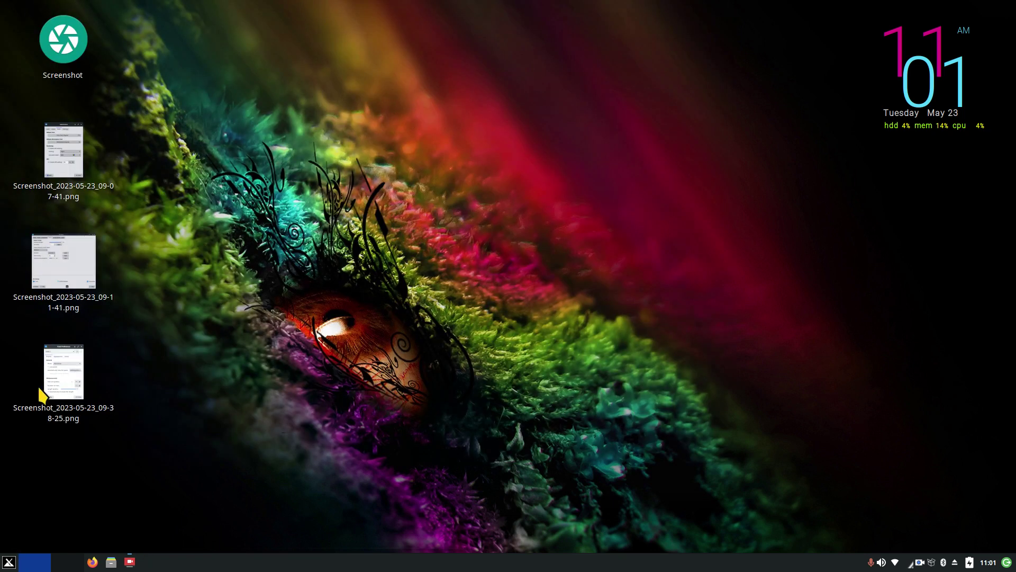
pyautogui.click(53, 379)
pyautogui.doubleClick(56, 386)
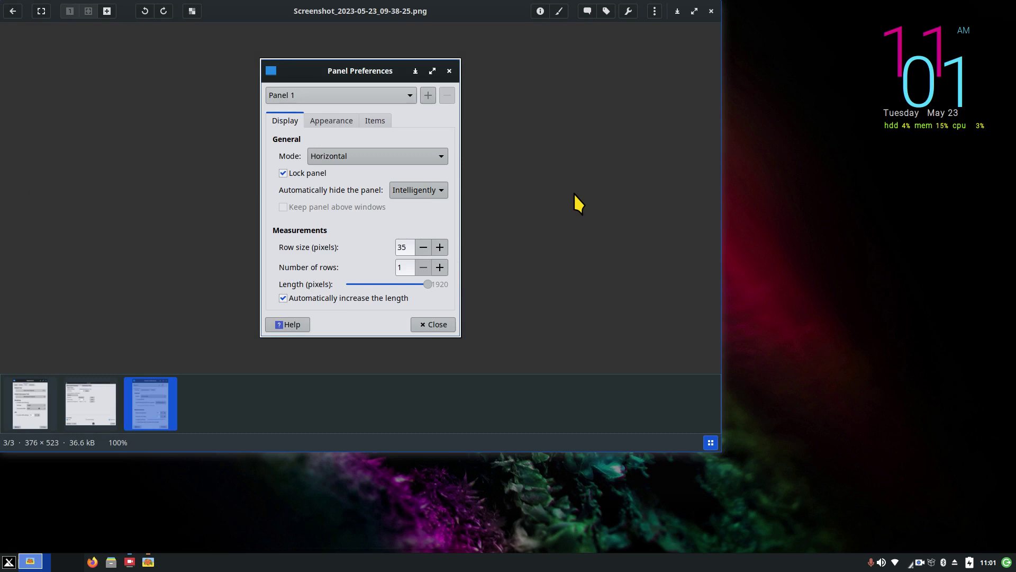
pyautogui.press('Escape')
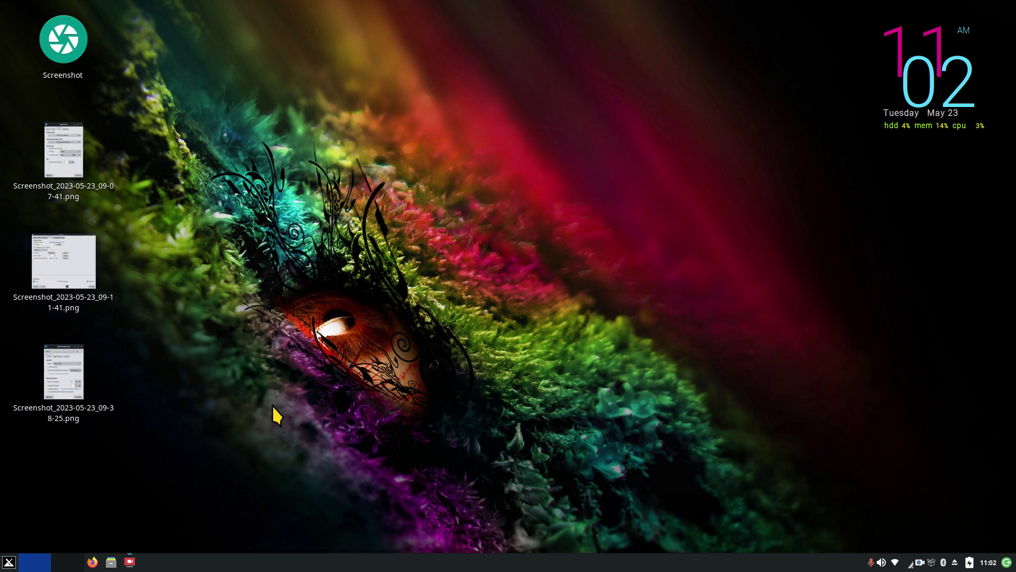
# - Open the desktop's icon settings and review the icon size and orientation choices, keeping Top Left Vertical
pyautogui.rightClick(483, 99)
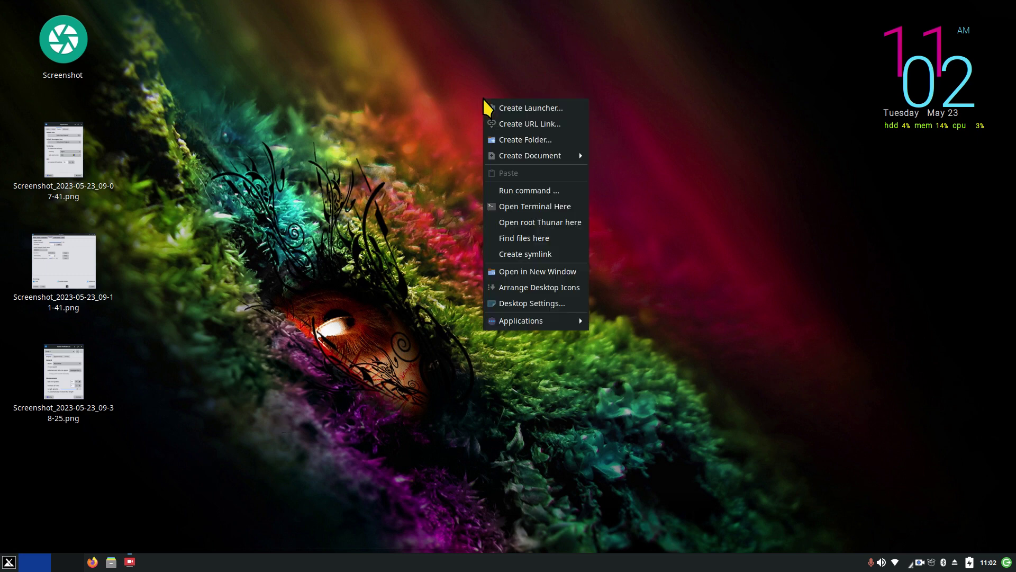
pyautogui.click(550, 306)
pyautogui.click(454, 143)
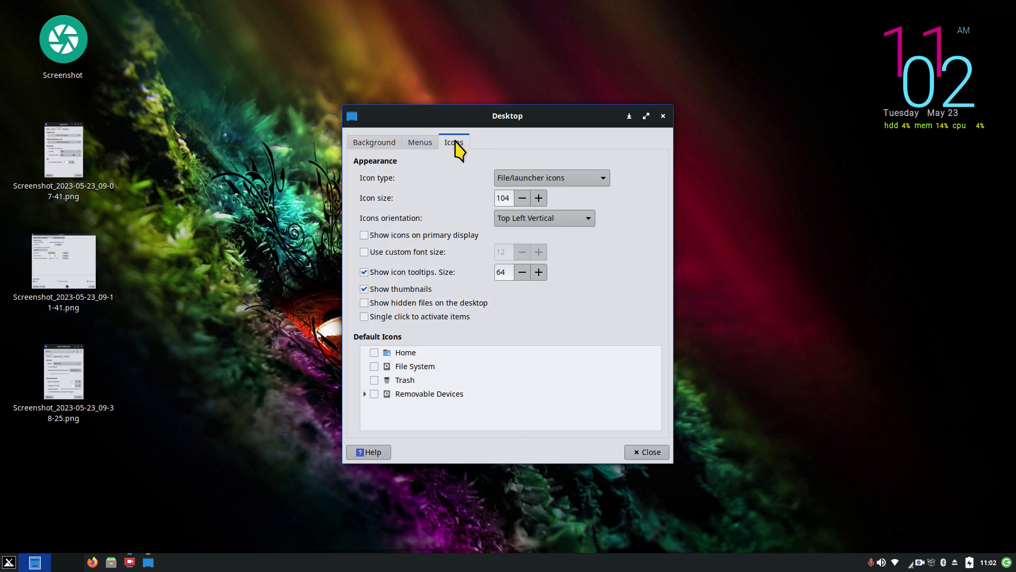
pyautogui.doubleClick(497, 198)
pyautogui.click(564, 218)
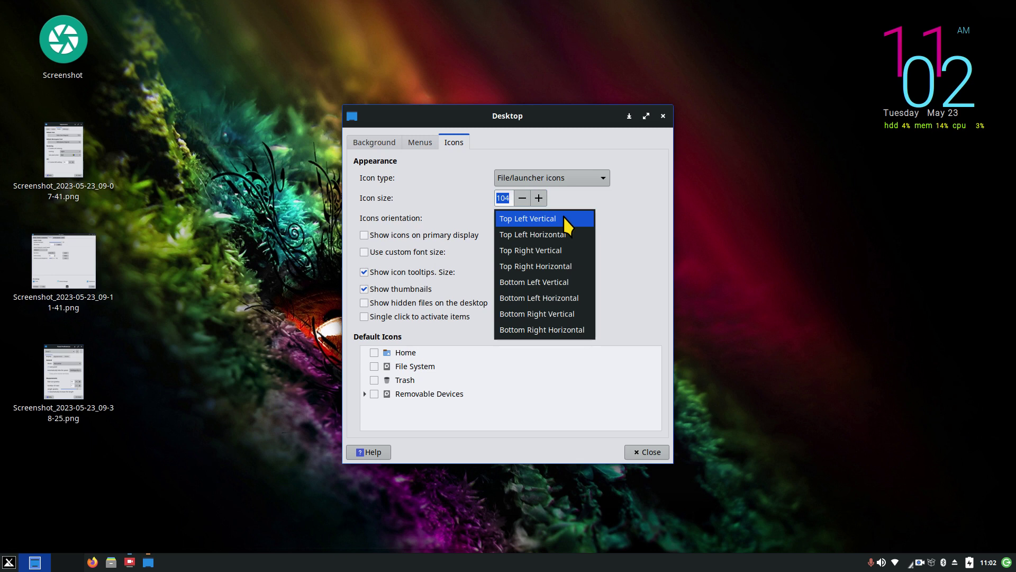
pyautogui.click(563, 216)
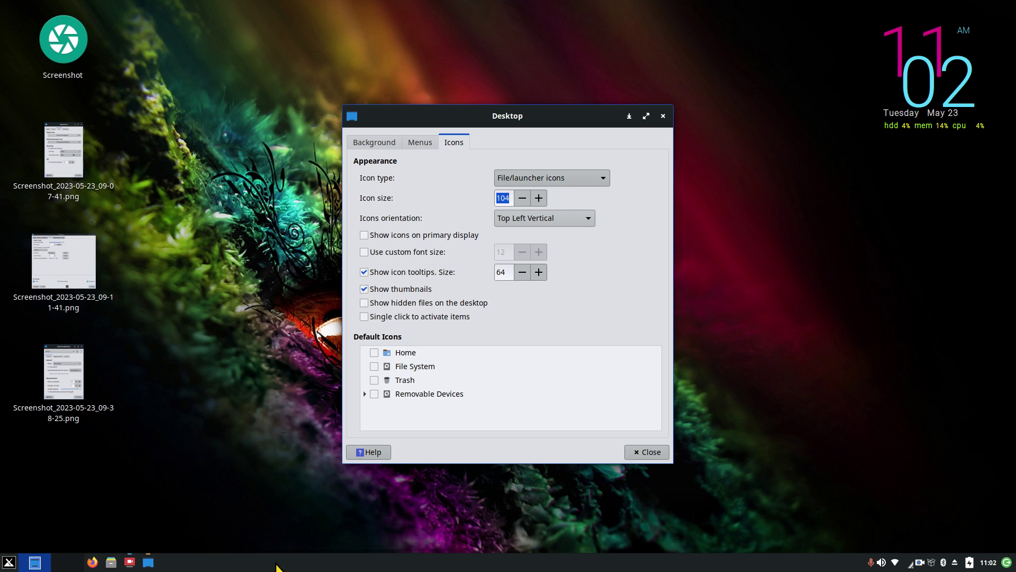
# - Open the home folder in the Thunar file manager and zoom its folder icons out and back in
pyautogui.moveTo(121, 562)
pyautogui.click(111, 563)
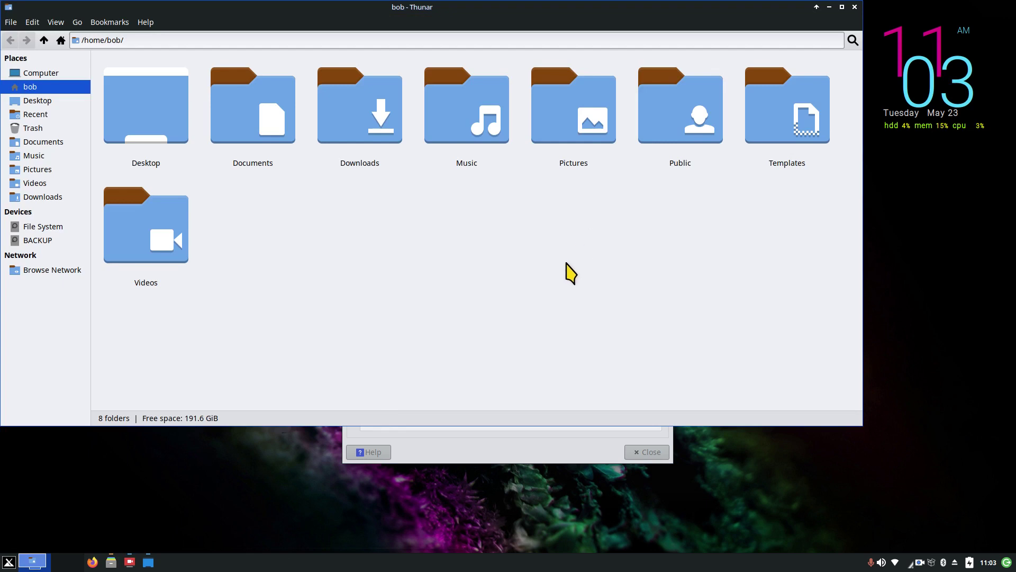
pyautogui.hotkey('ctrl', '-')
pyautogui.hotkey('ctrl', '-')
pyautogui.hotkey('ctrl', '-')
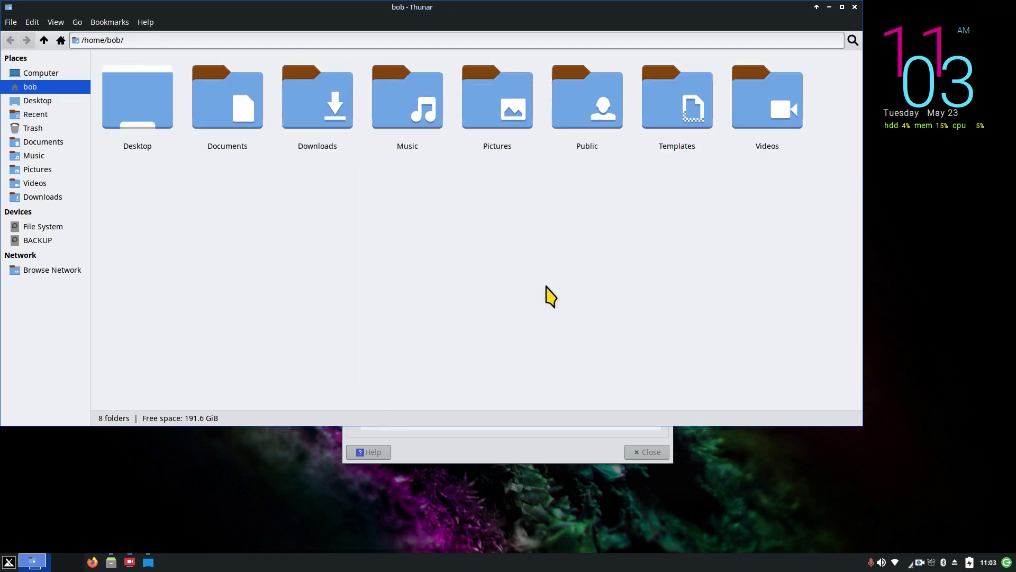
pyautogui.hotkey('ctrl', '+')
pyautogui.hotkey('ctrl', '+')
# - View the file manager's version information and close it
pyautogui.click(145, 22)
pyautogui.click(158, 56)
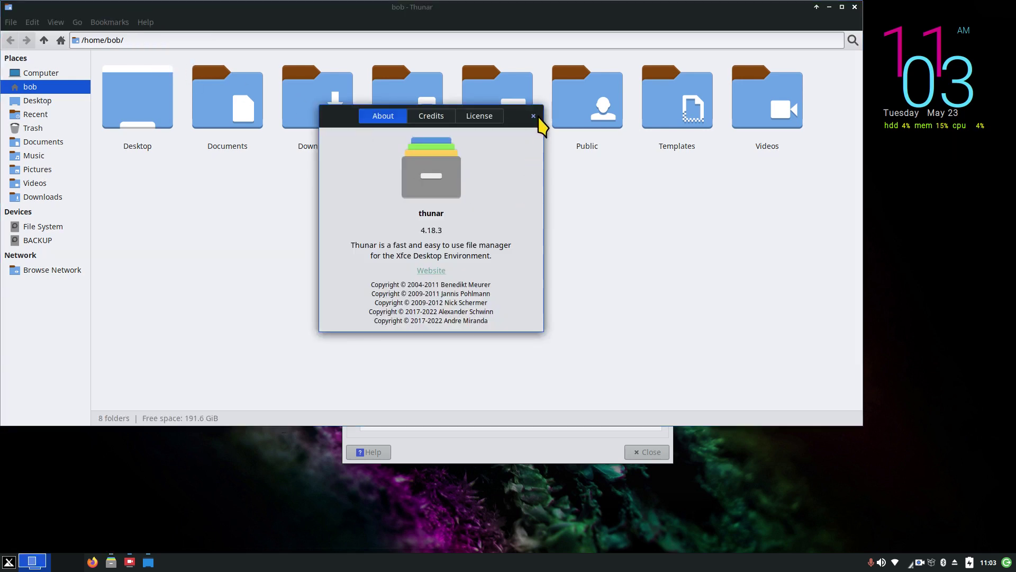
pyautogui.click(533, 114)
# - Shrink and re-enlarge the folder icons, check the zoom commands among the view options, and close the file manager
pyautogui.hotkey('ctrl', '-')
pyautogui.hotkey('ctrl', '-')
pyautogui.hotkey('ctrl', '+')
pyautogui.hotkey('ctrl', '+')
pyautogui.hotkey('ctrl', '+')
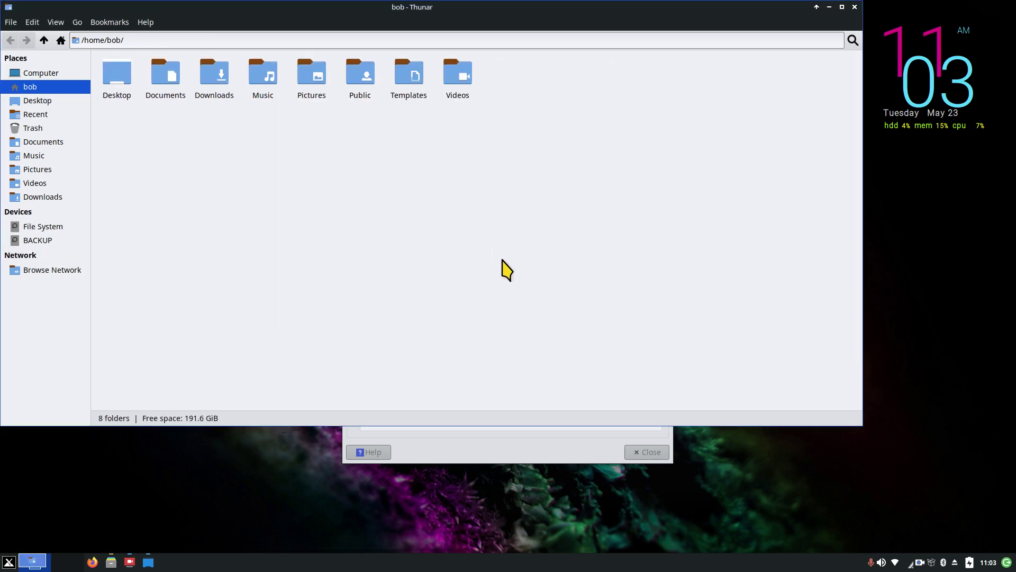
pyautogui.click(55, 22)
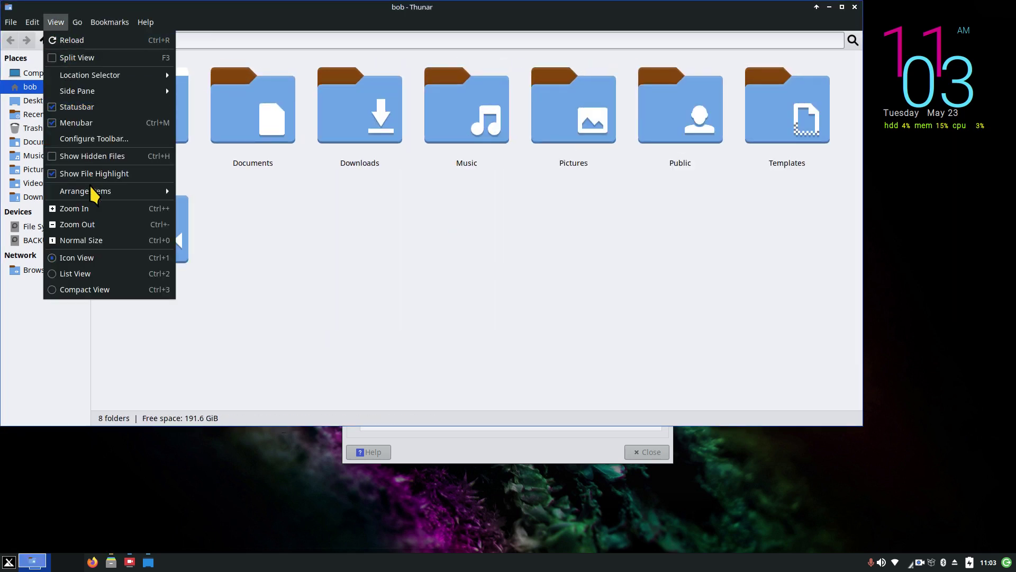
pyautogui.click(414, 255)
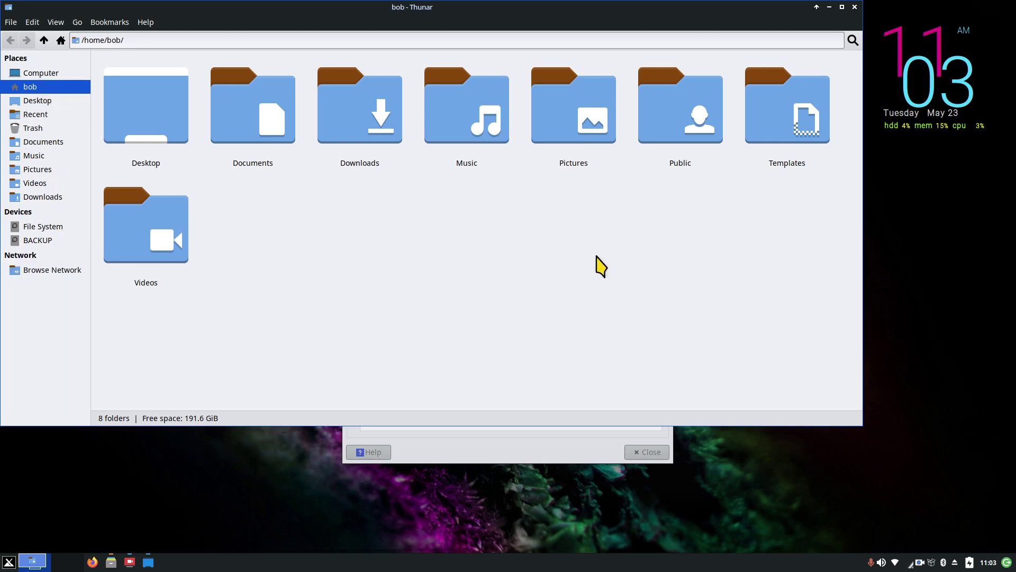
pyautogui.hotkey('ctrl', 'w')
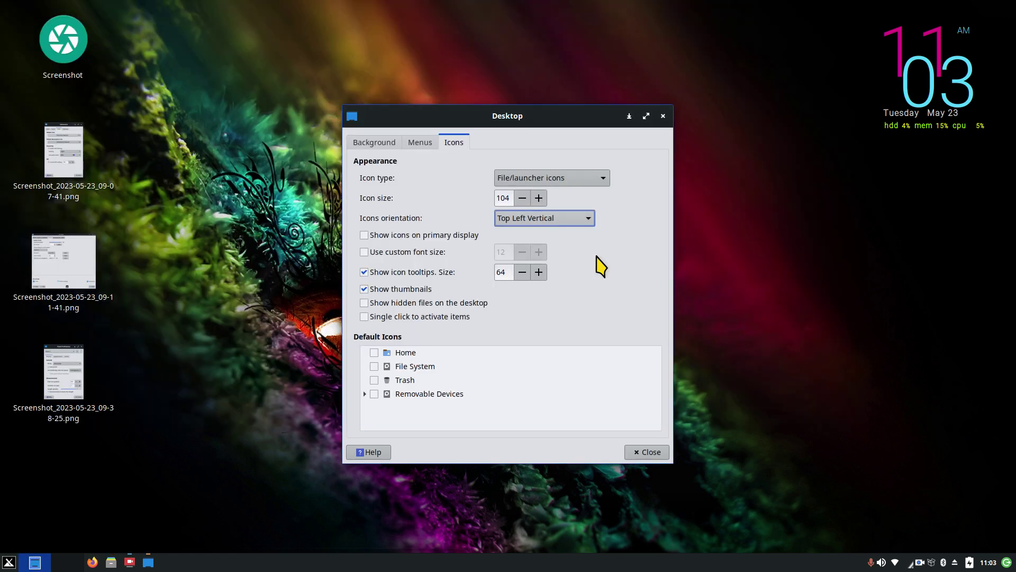
# - Show the Home, File System and Trash default icons on the desktop and compare them with the file manager's side pane entries
pyautogui.click(375, 352)
pyautogui.click(374, 367)
pyautogui.click(374, 380)
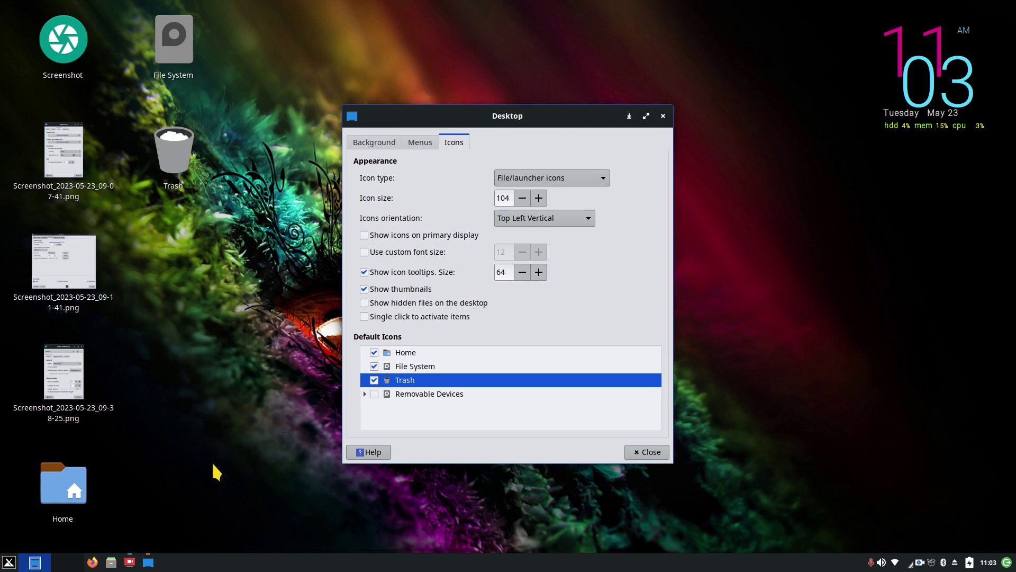
pyautogui.click(111, 561)
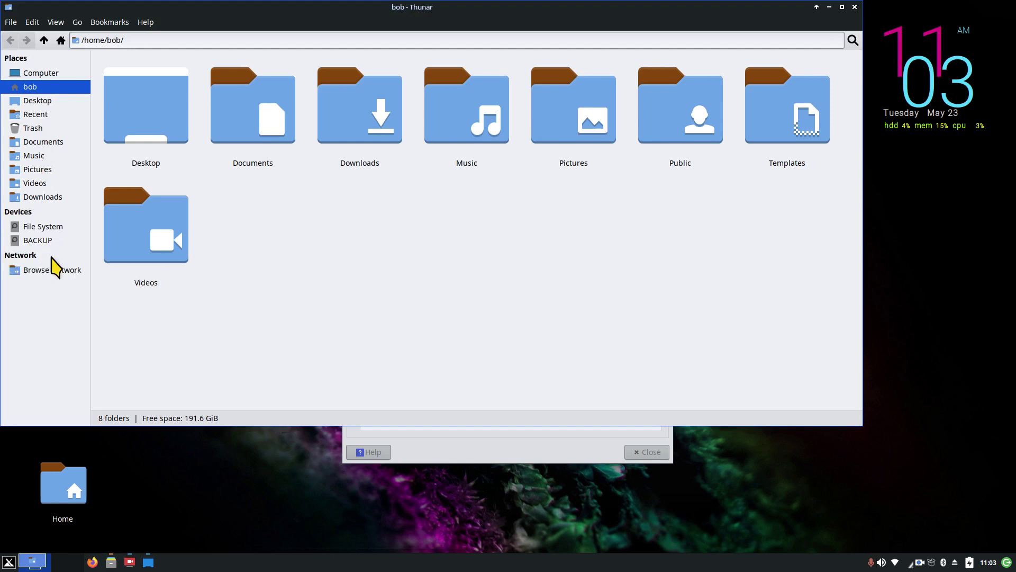
pyautogui.click(855, 7)
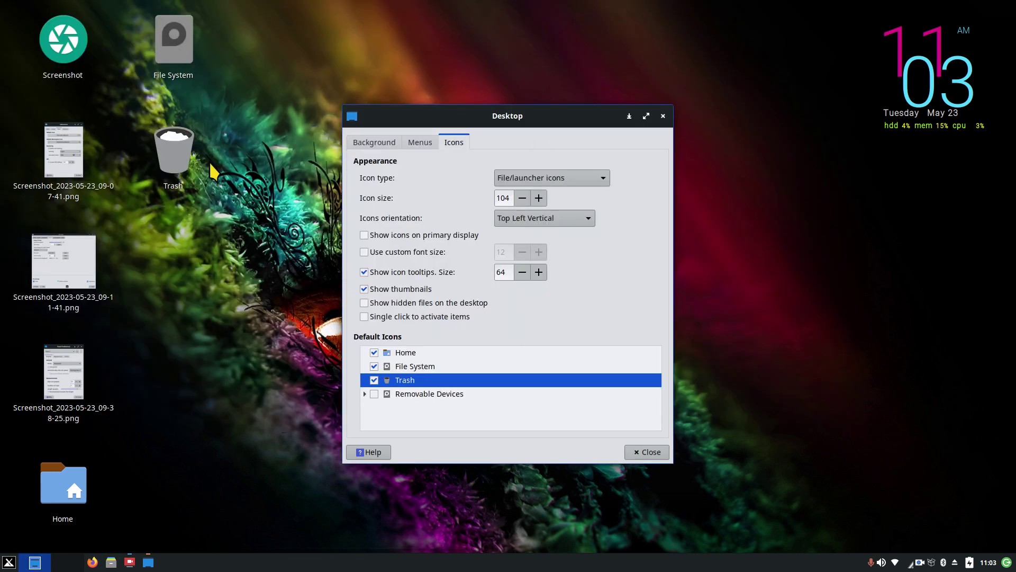
# - Hide the File System, Trash and Home default icons, opening the home folder from its desktop icon before hiding that one
pyautogui.click(375, 367)
pyautogui.click(375, 380)
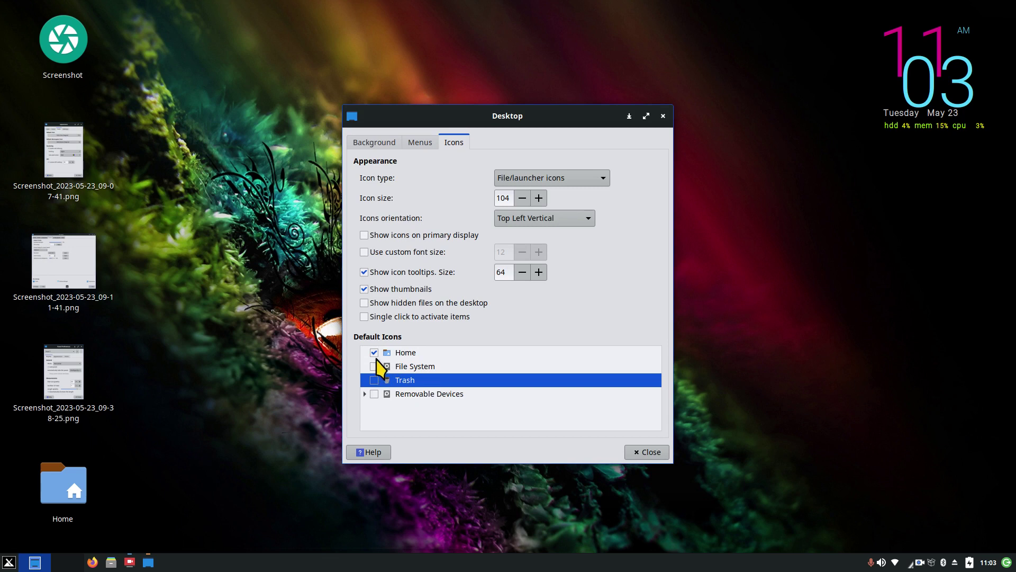
pyautogui.doubleClick(73, 491)
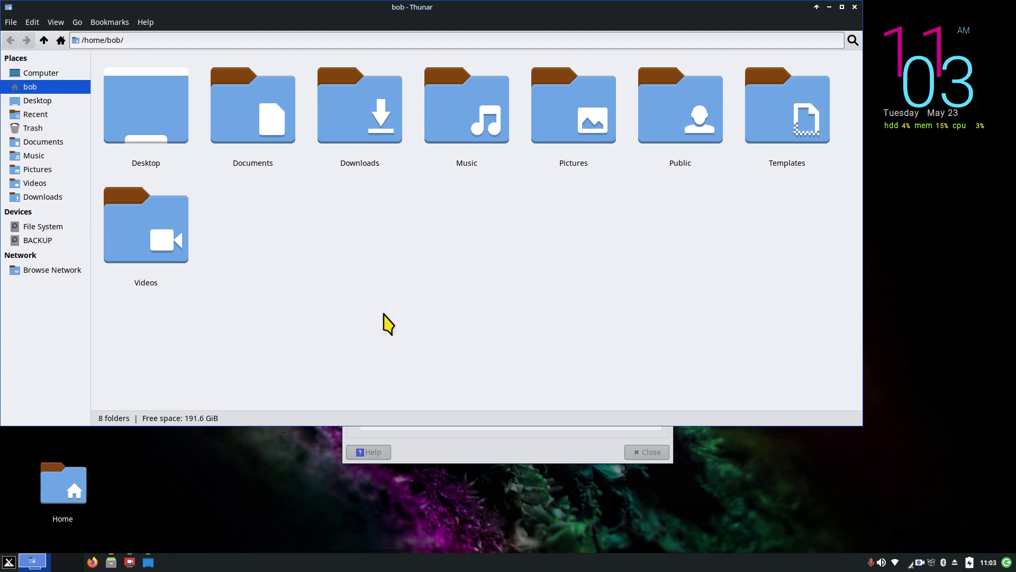
pyautogui.hotkey('ctrl', 'w')
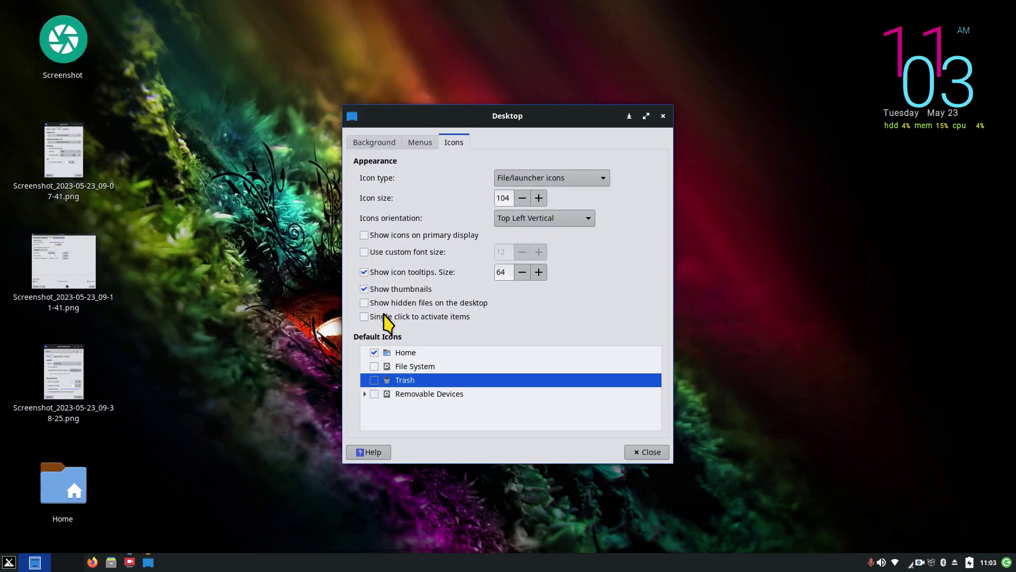
pyautogui.click(375, 352)
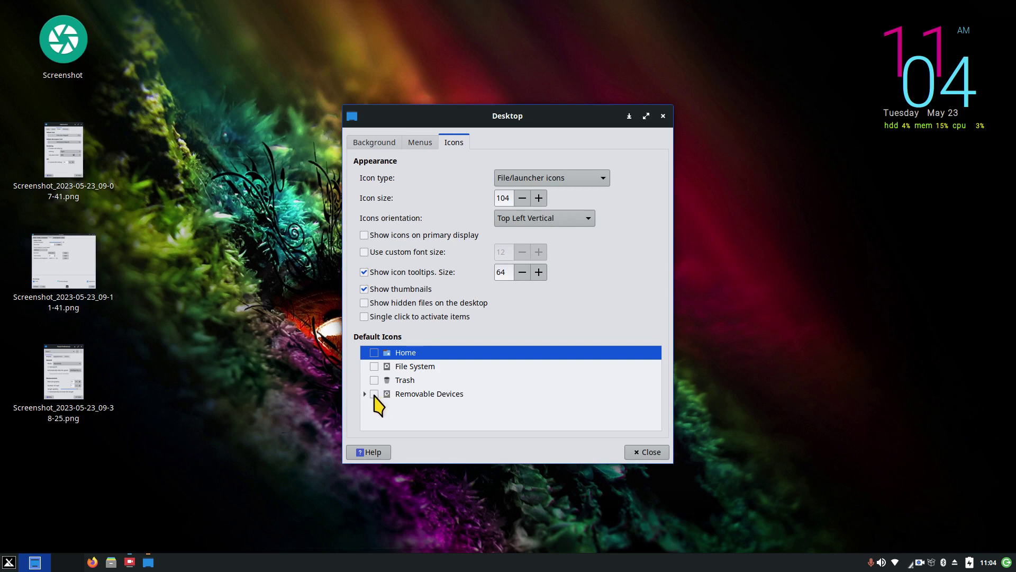
# - Show Removable Devices on the desktop, expand its device types for review, and turn it off again
pyautogui.click(375, 394)
pyautogui.click(364, 394)
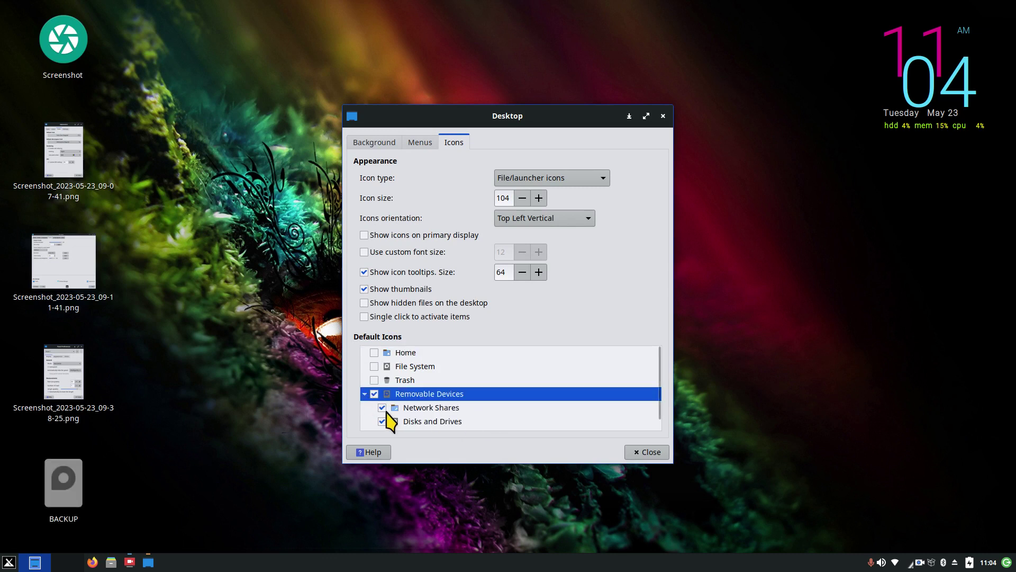
pyautogui.scroll(-1, 594, 420)
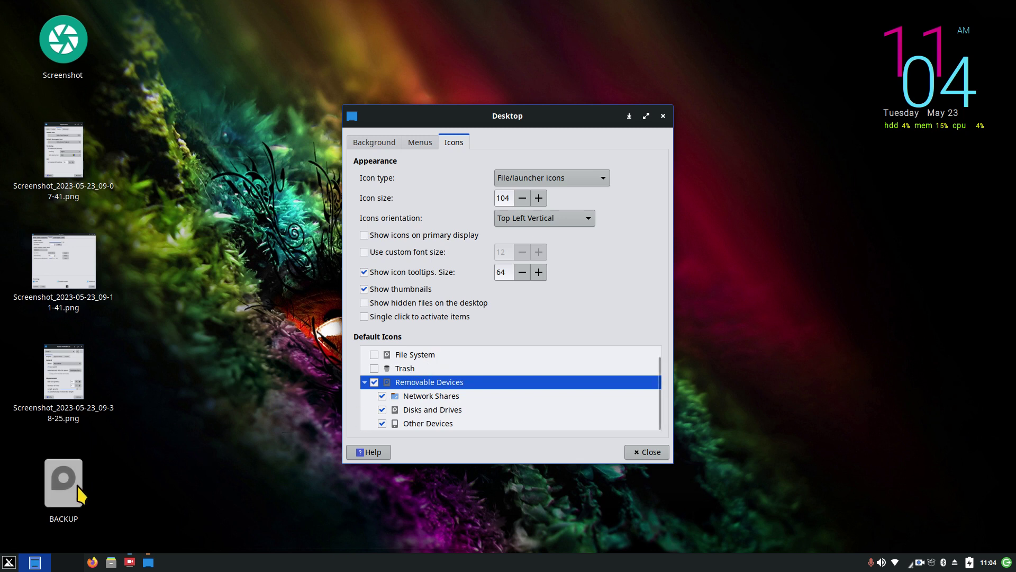
pyautogui.click(374, 382)
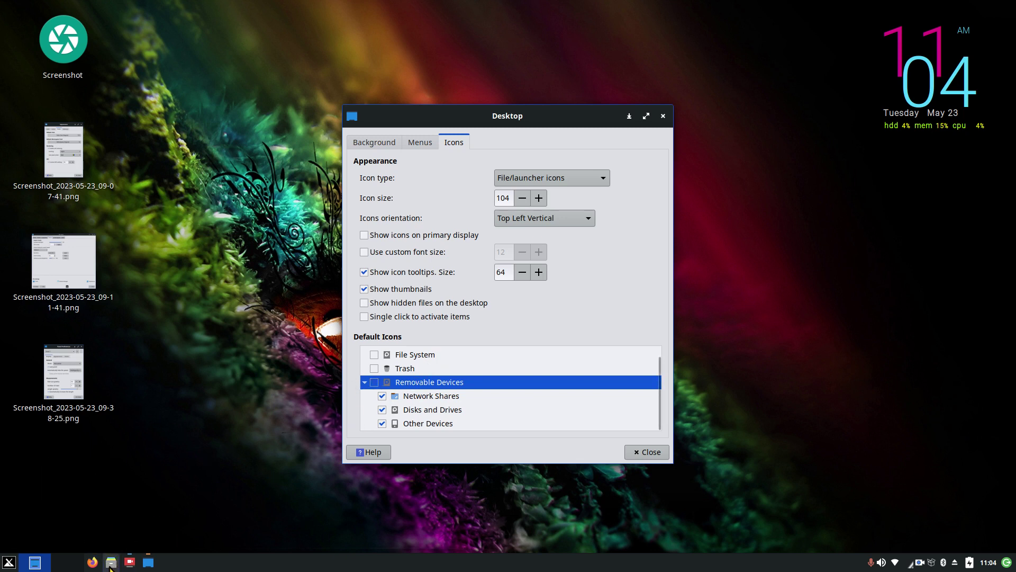
# - Compare the removable device types with the devices in the file manager's side pane, and close the Desktop settings
pyautogui.click(111, 563)
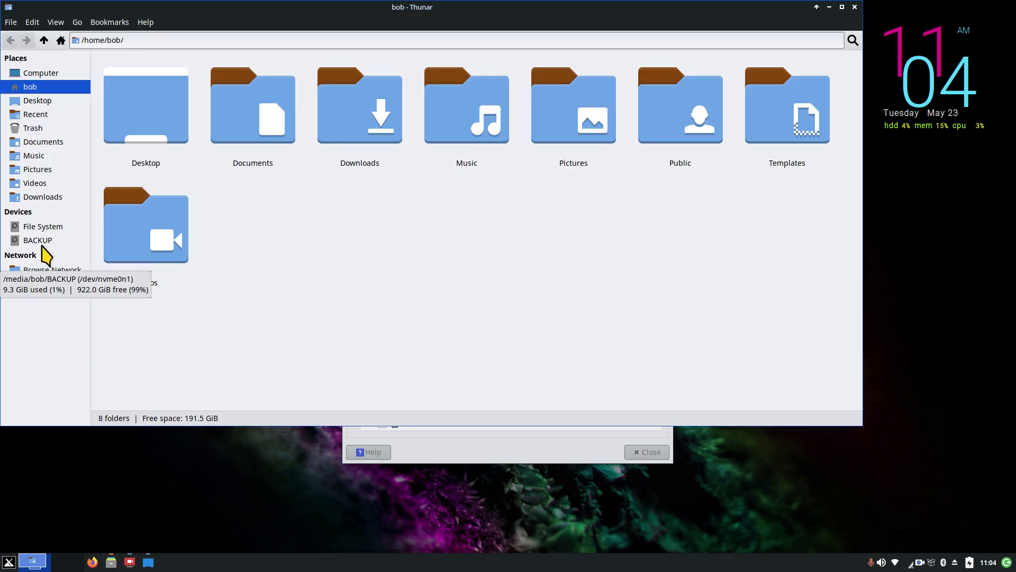
pyautogui.click(854, 7)
pyautogui.moveTo(553, 116); pyautogui.dragTo(656, 86)
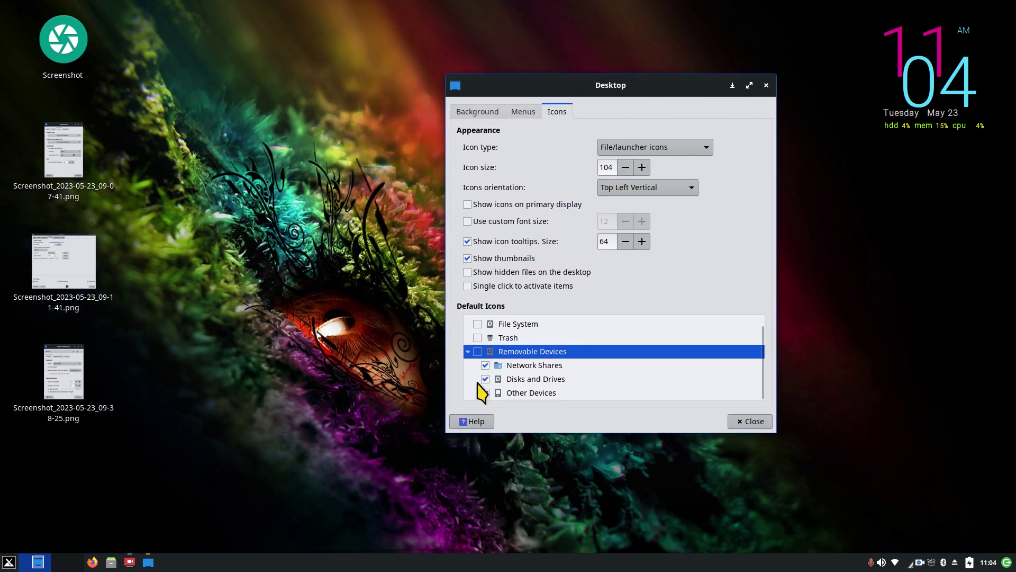
pyautogui.click(468, 352)
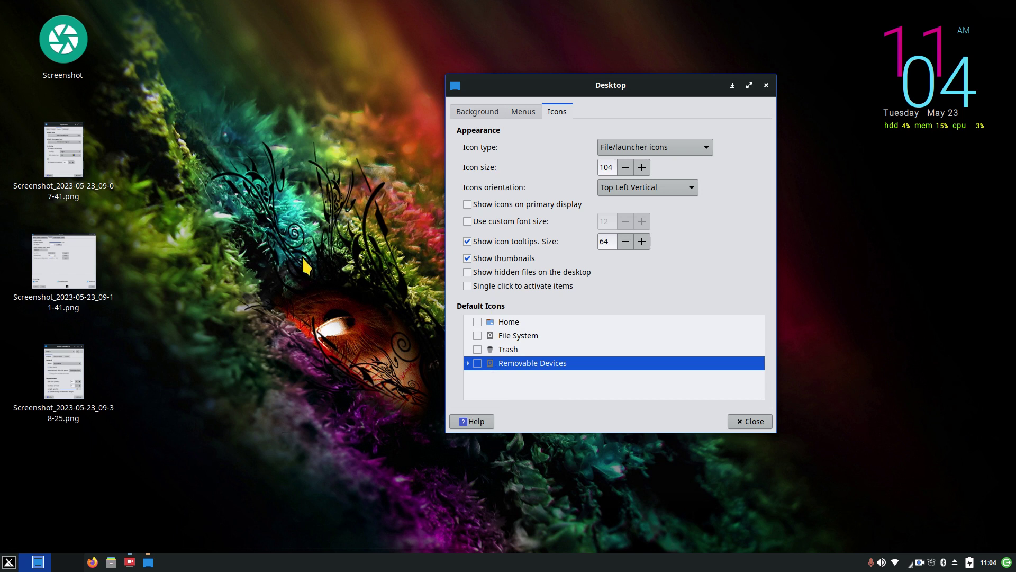
pyautogui.press('Escape')
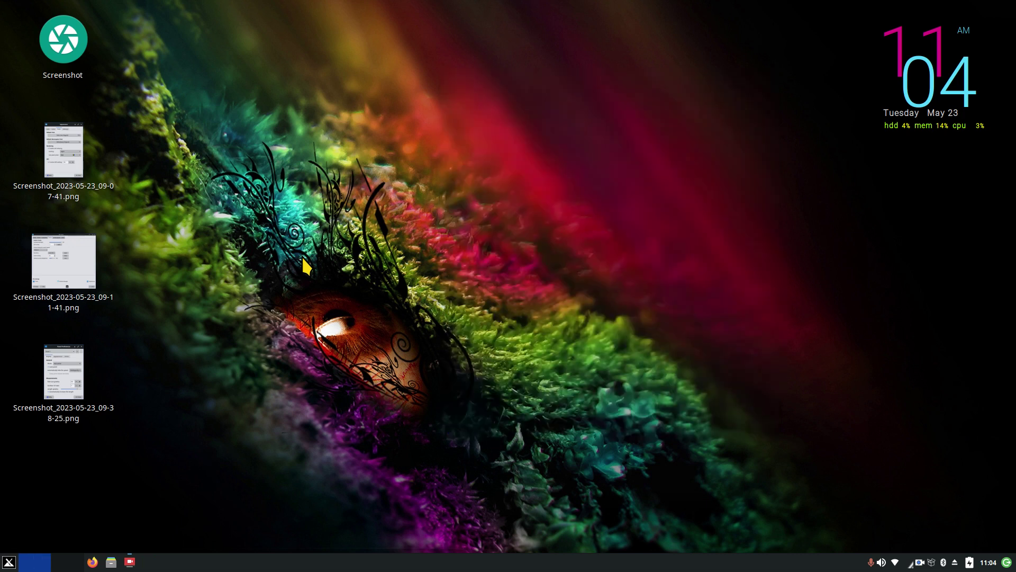
# - Review the font and DPI options in the Appearance settings, and close the settings manager
pyautogui.click(9, 562)
pyautogui.click(296, 407)
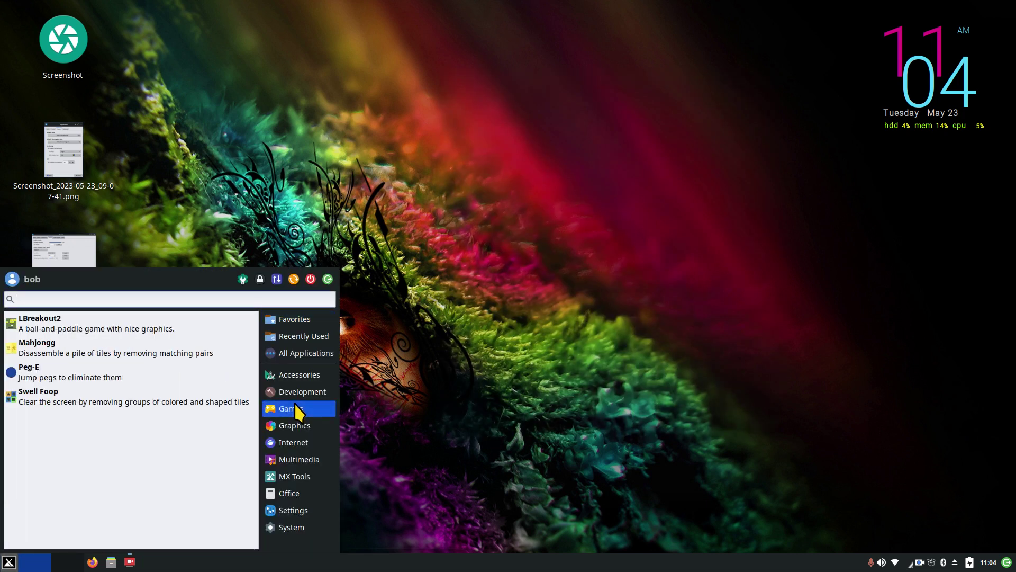
pyautogui.click(243, 279)
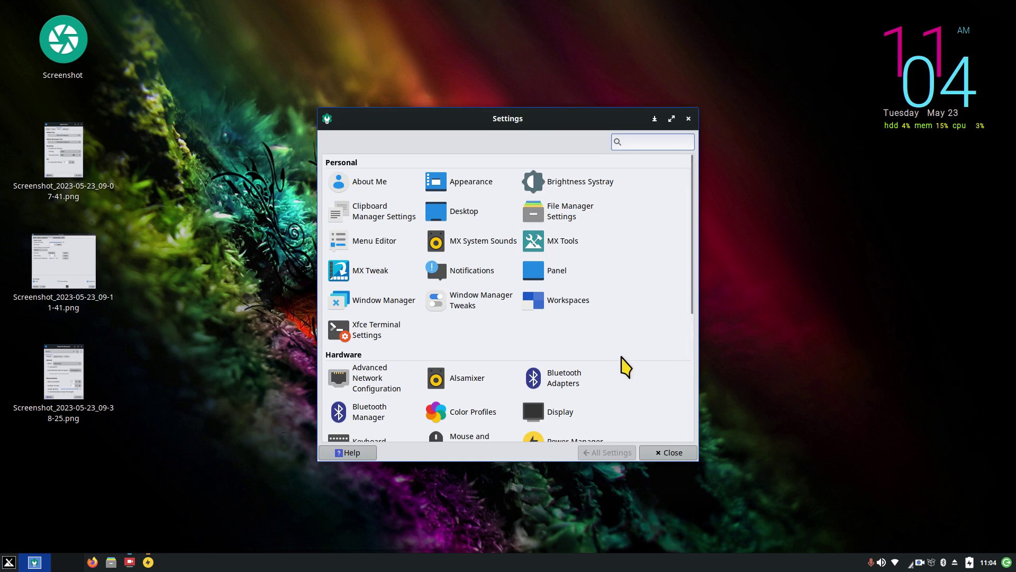
pyautogui.click(464, 185)
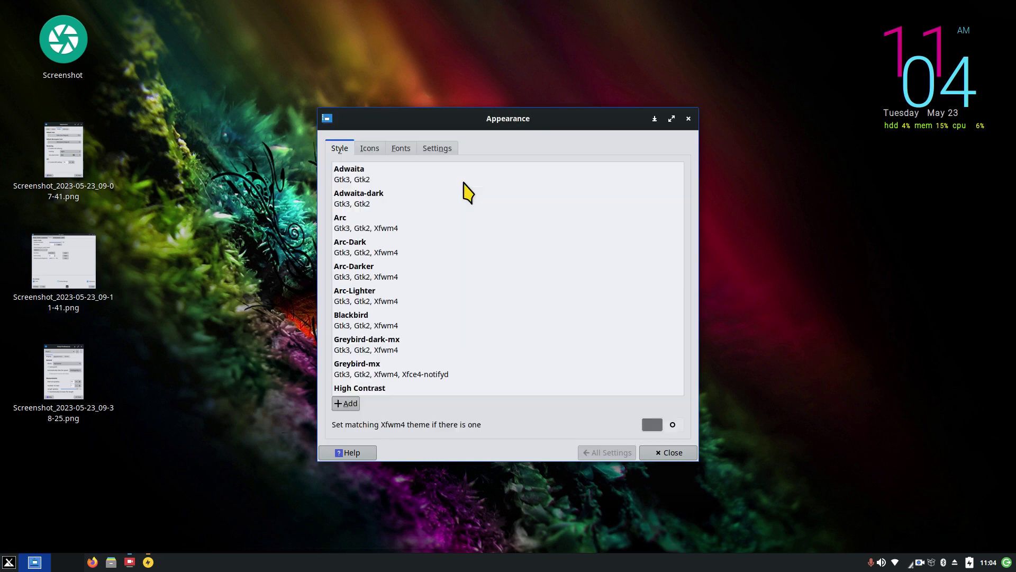
pyautogui.click(402, 150)
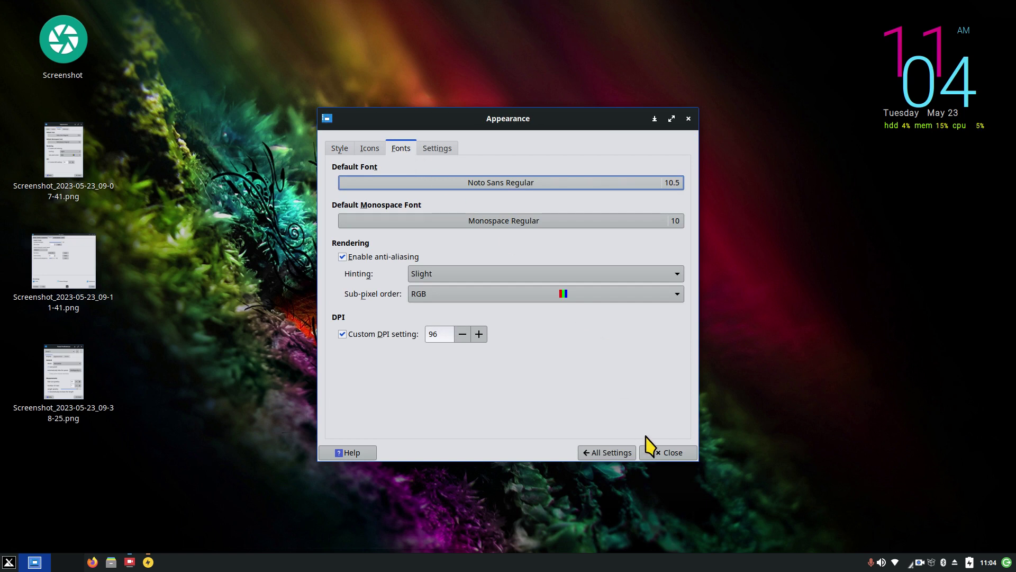
pyautogui.click(614, 454)
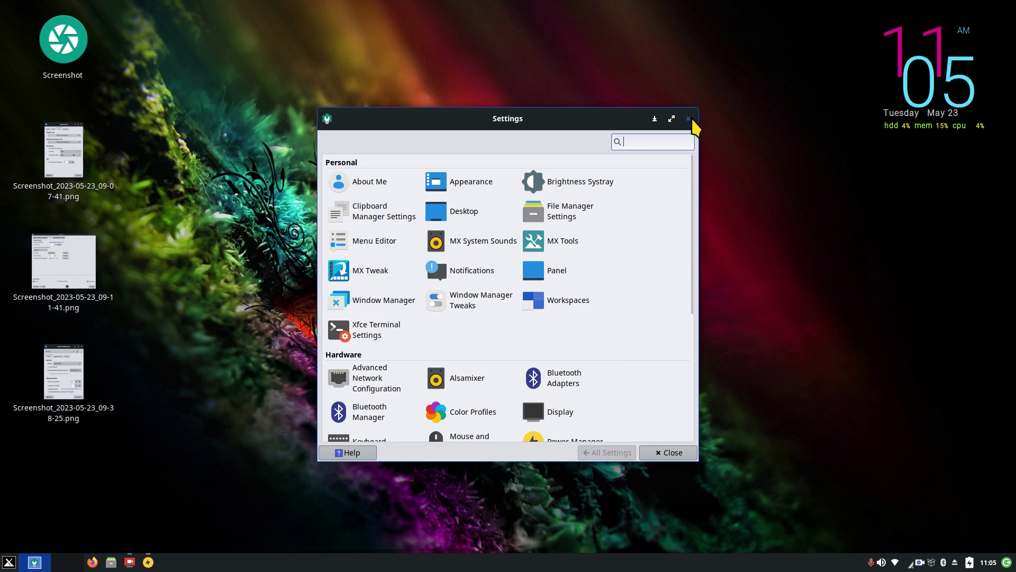
pyautogui.click(688, 118)
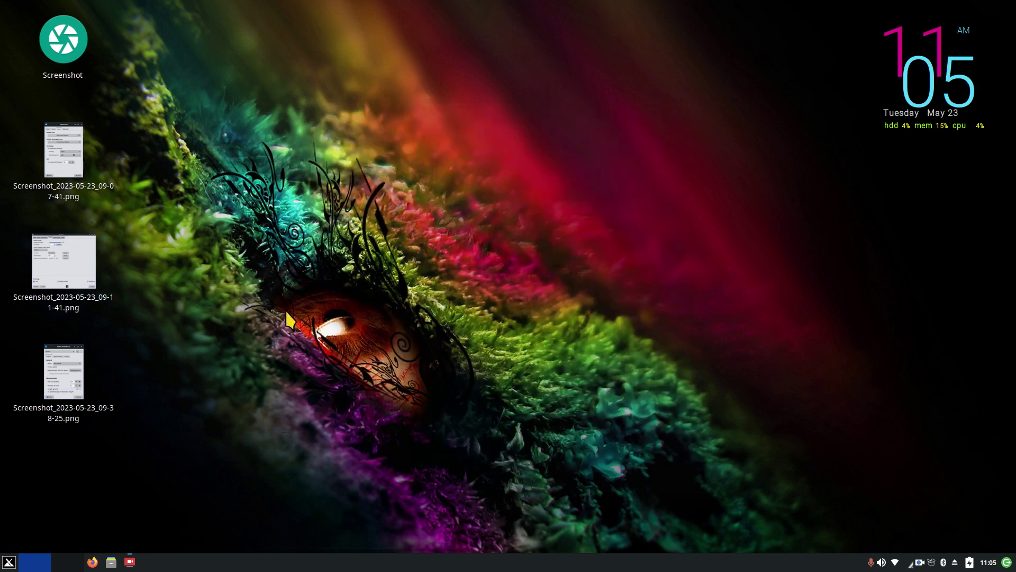
# - Launch Boot Options from MX Tools and authenticate with the account password
pyautogui.click(8, 562)
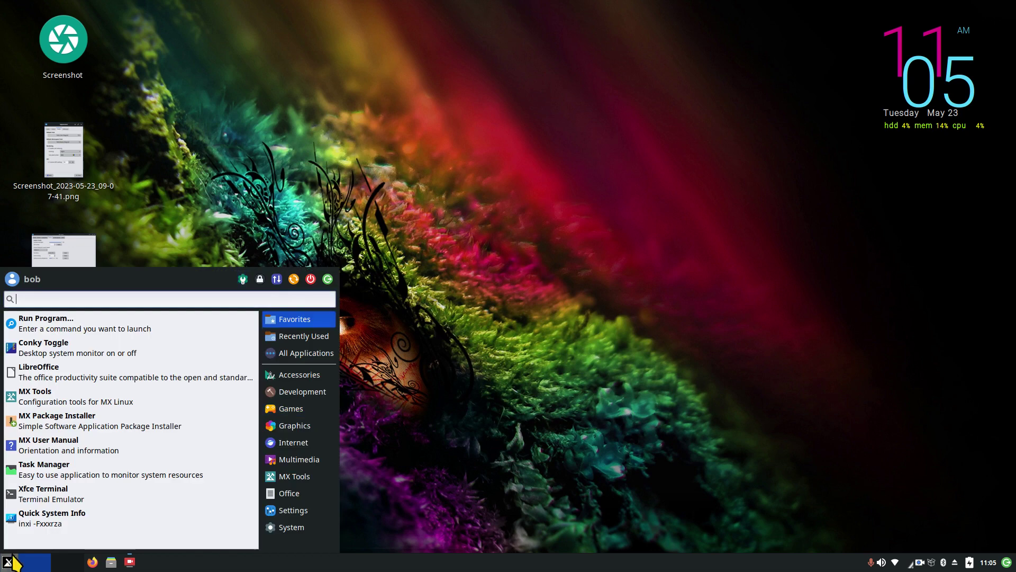
pyautogui.click(40, 407)
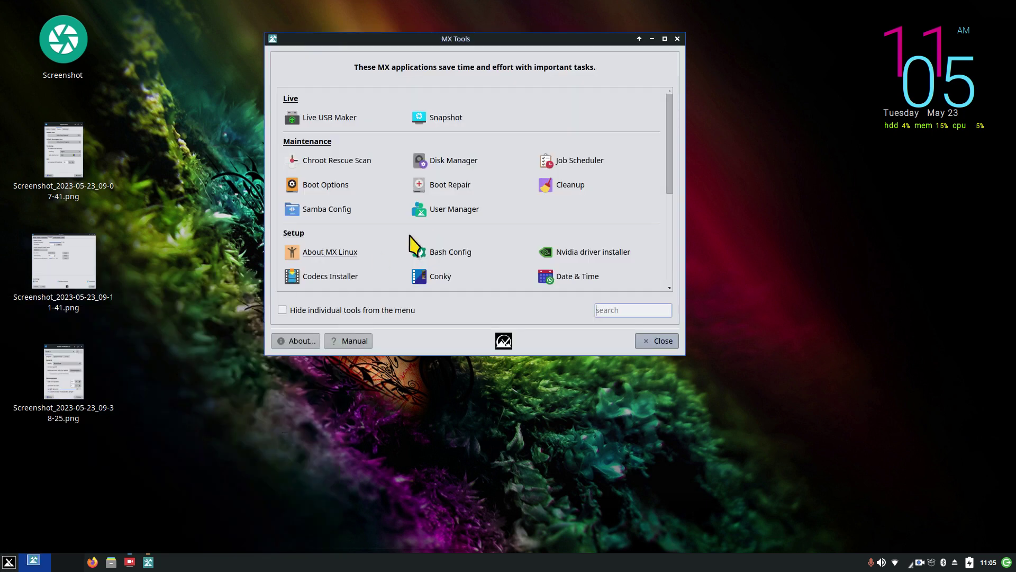
pyautogui.moveTo(493, 43); pyautogui.dragTo(586, 74)
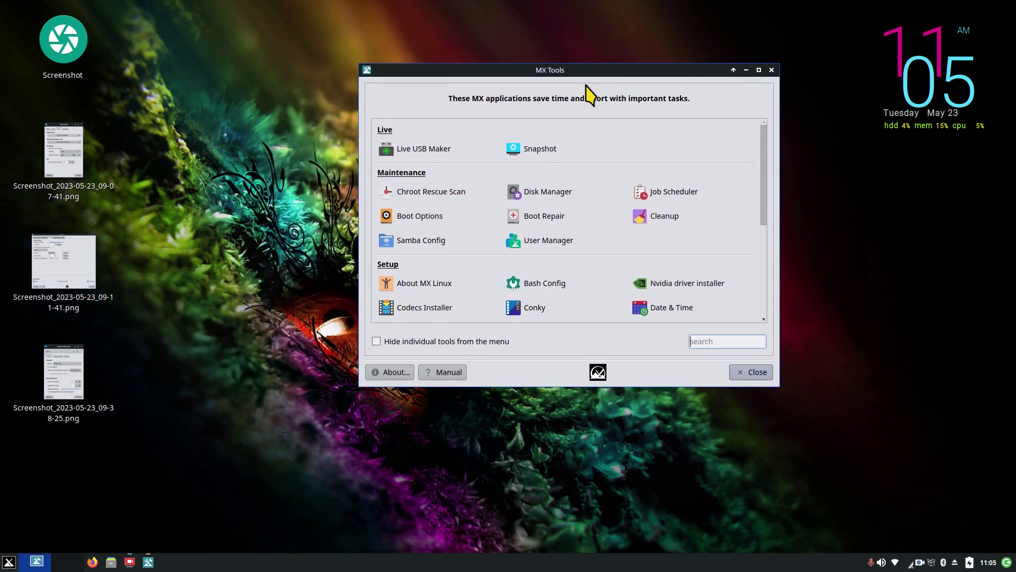
pyautogui.click(410, 219)
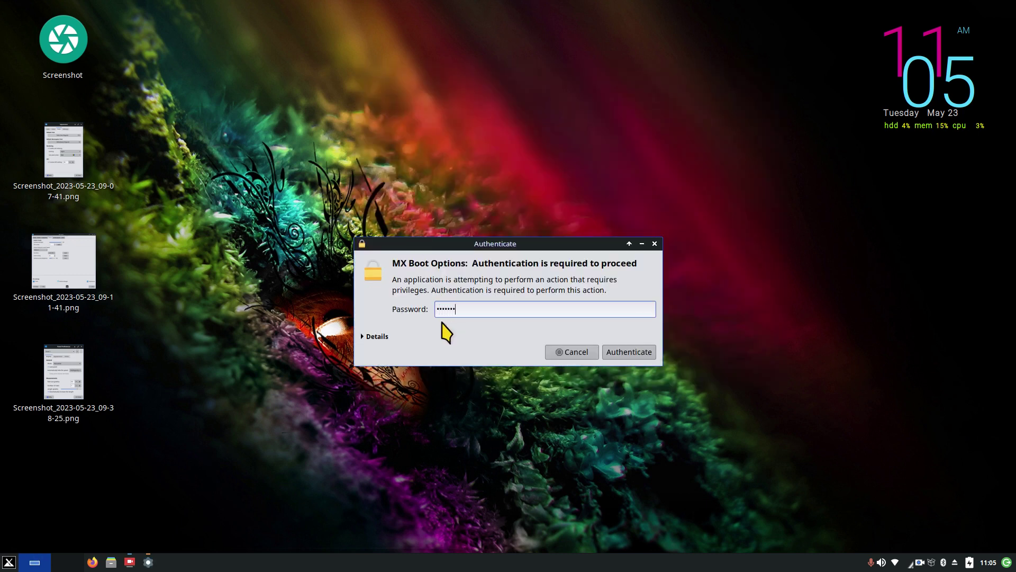
pyautogui.press('Return')
pyautogui.press('Return')
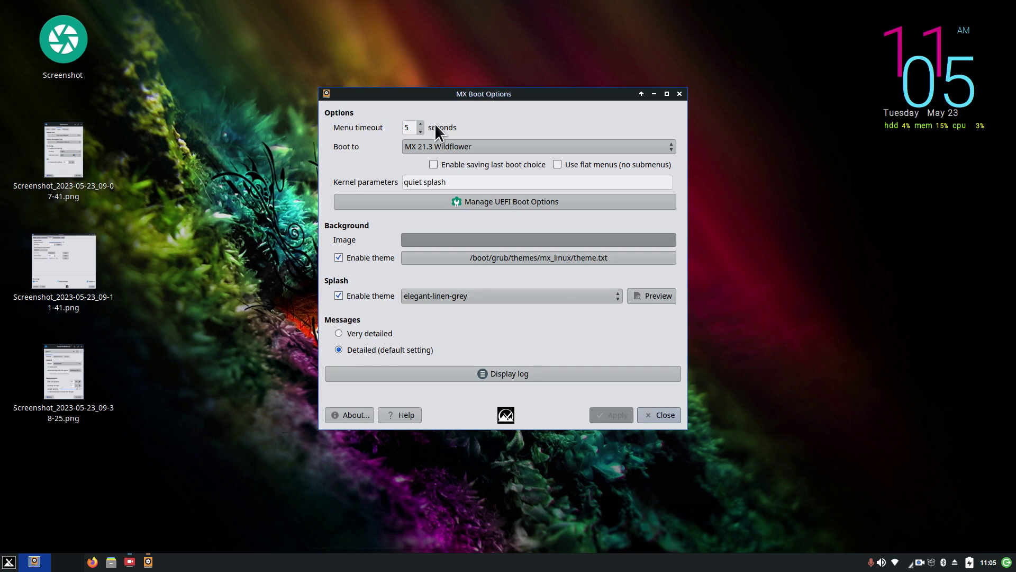
# - Adjust the boot menu timeout and return it to 5 seconds, review the Boot to entries, and close without applying
pyautogui.click(420, 124)
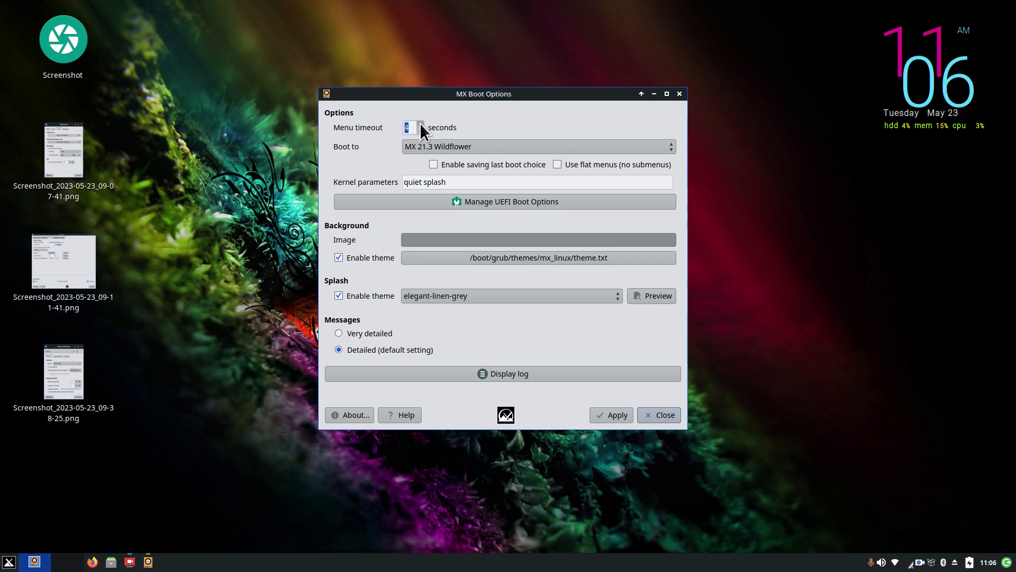
pyautogui.click(420, 124)
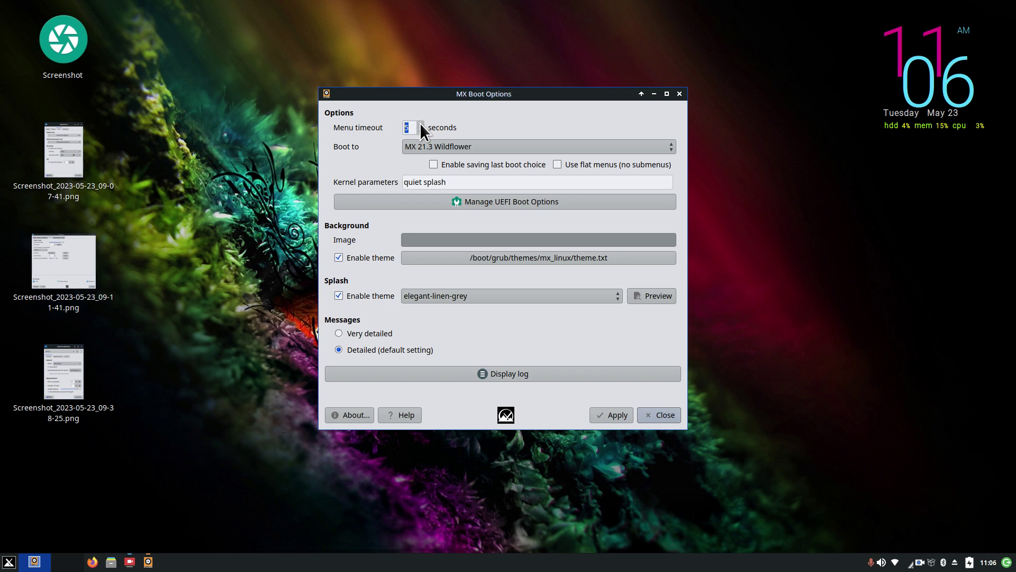
pyautogui.click(442, 147)
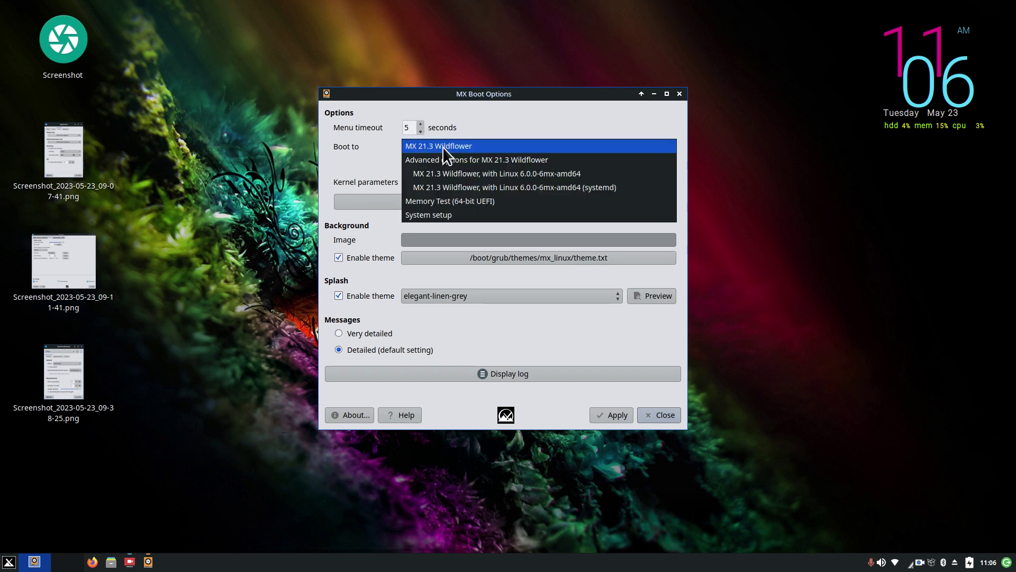
pyautogui.click(500, 125)
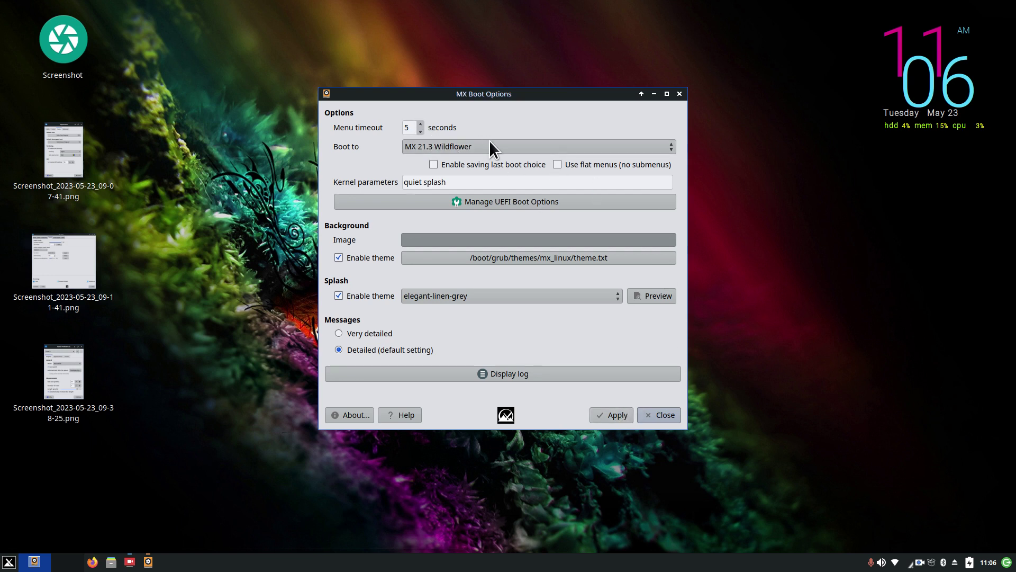
pyautogui.click(662, 415)
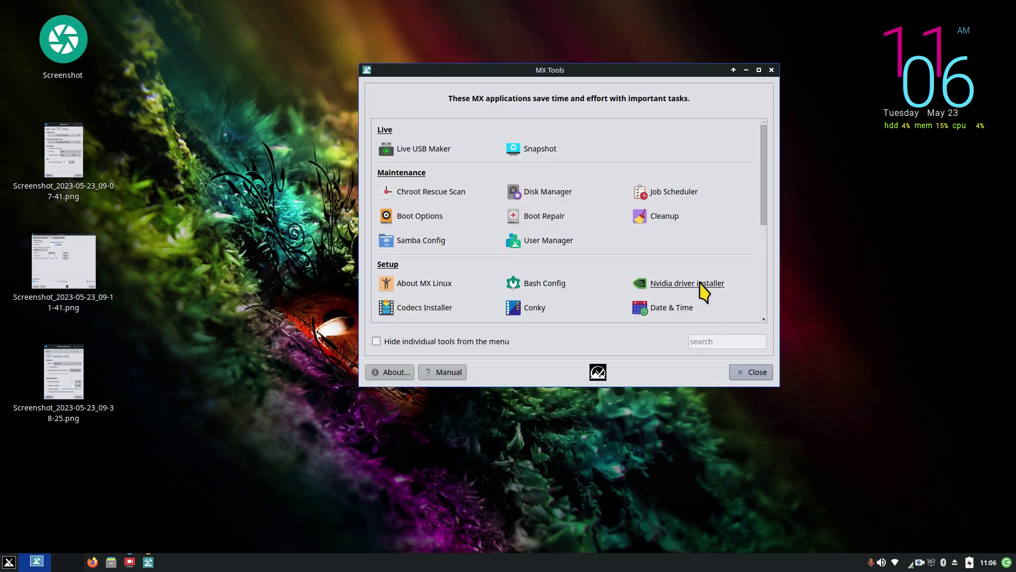
# - Open Tweak from MX Tools and apply a vertical first panel on the left side of the desktop
pyautogui.moveTo(762, 182); pyautogui.dragTo(756, 267)
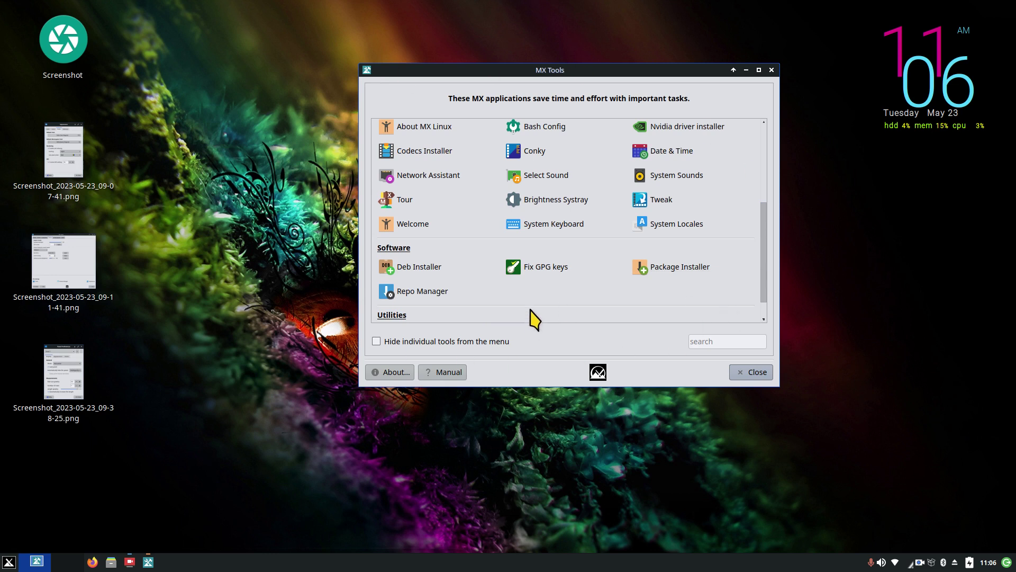
pyautogui.click(656, 200)
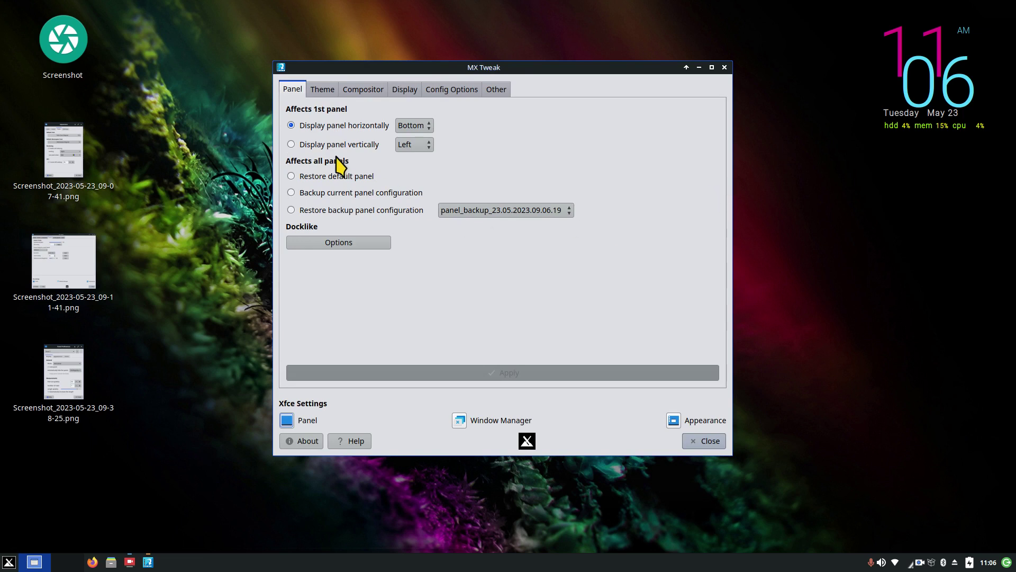
pyautogui.click(291, 144)
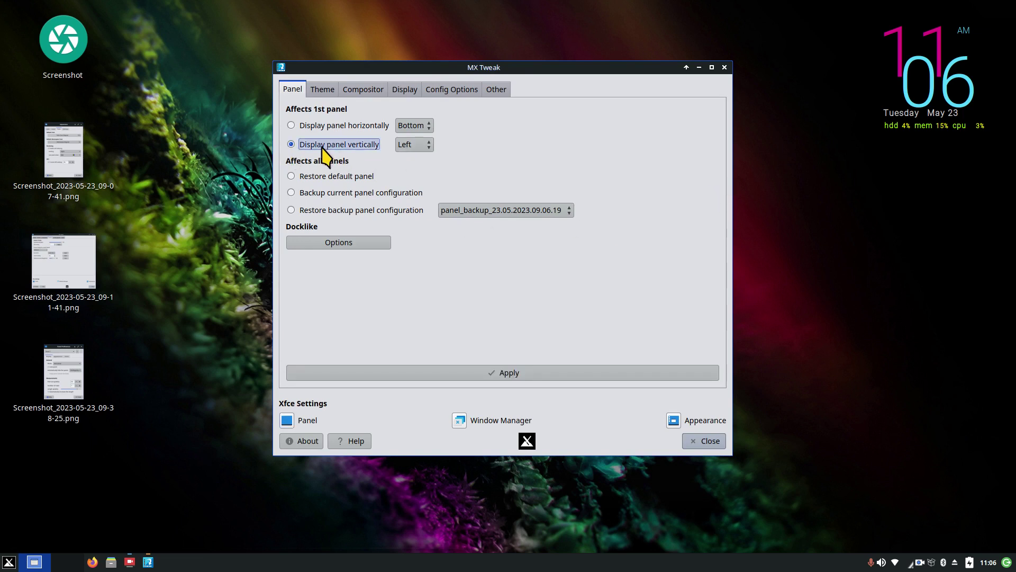
pyautogui.click(502, 373)
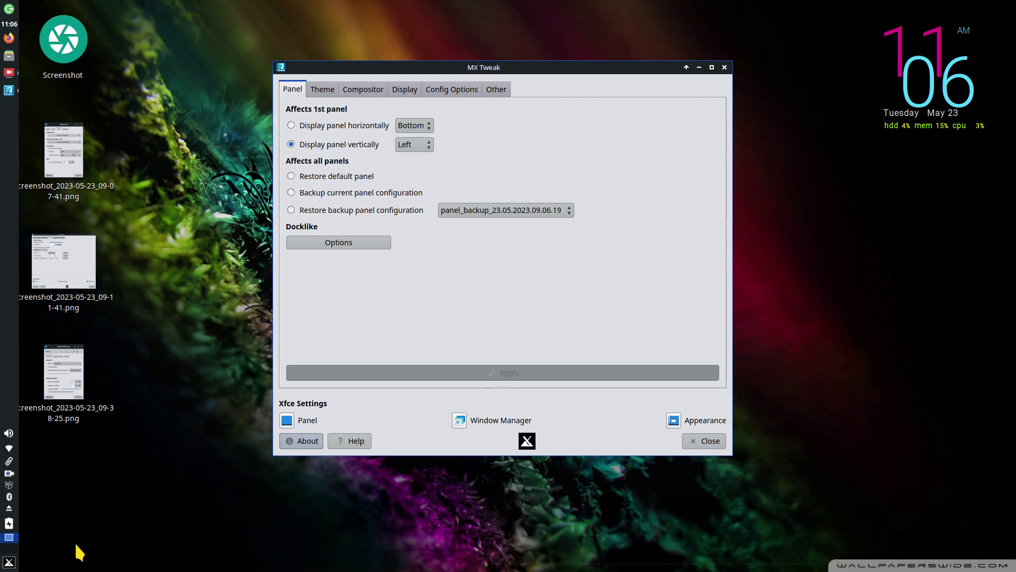
pyautogui.moveTo(9, 95)
# - Restore the first panel to a horizontal layout at the bottom of the desktop
pyautogui.click(311, 126)
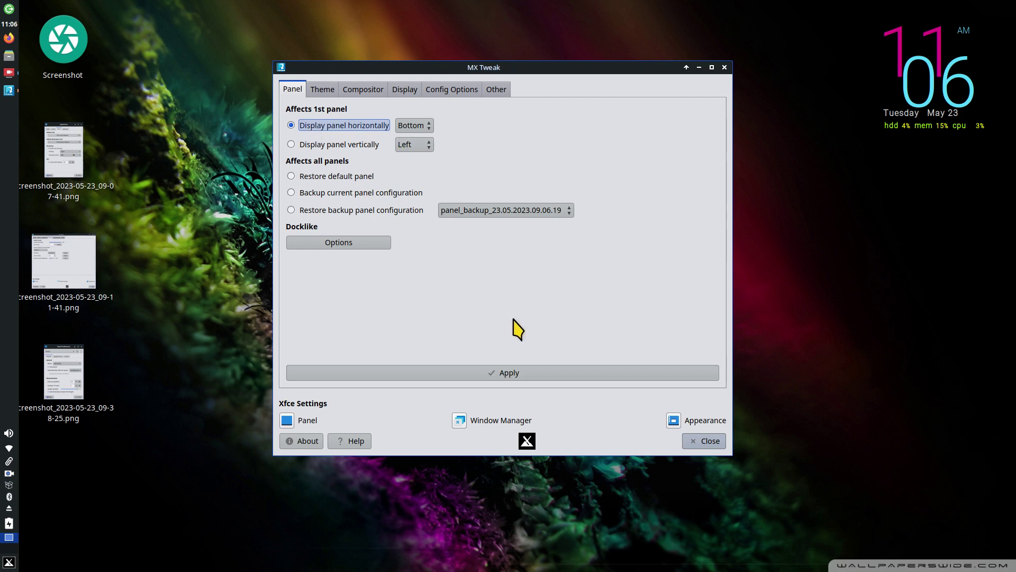
pyautogui.click(515, 374)
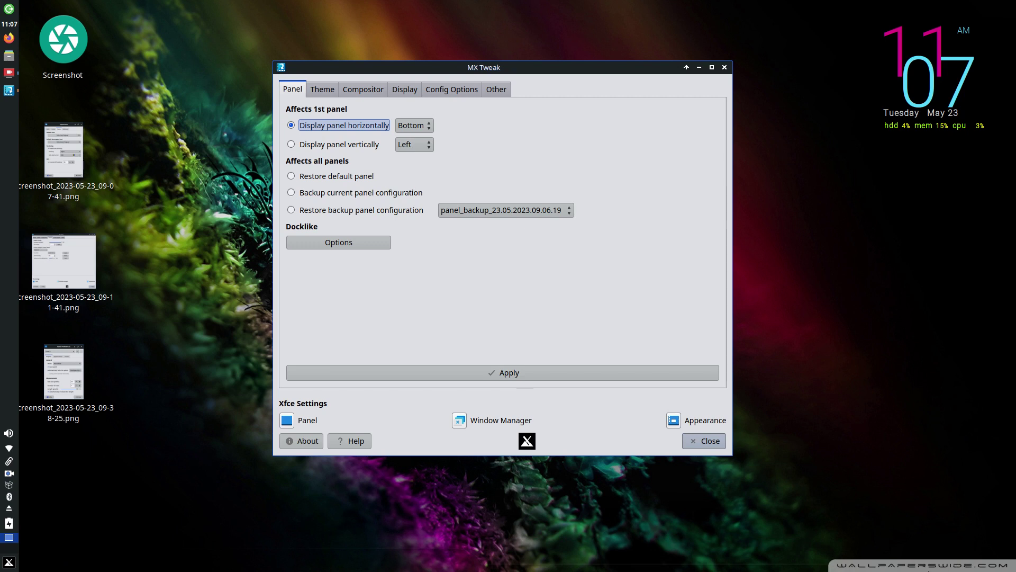
pyautogui.moveTo(589, 69); pyautogui.dragTo(536, 73)
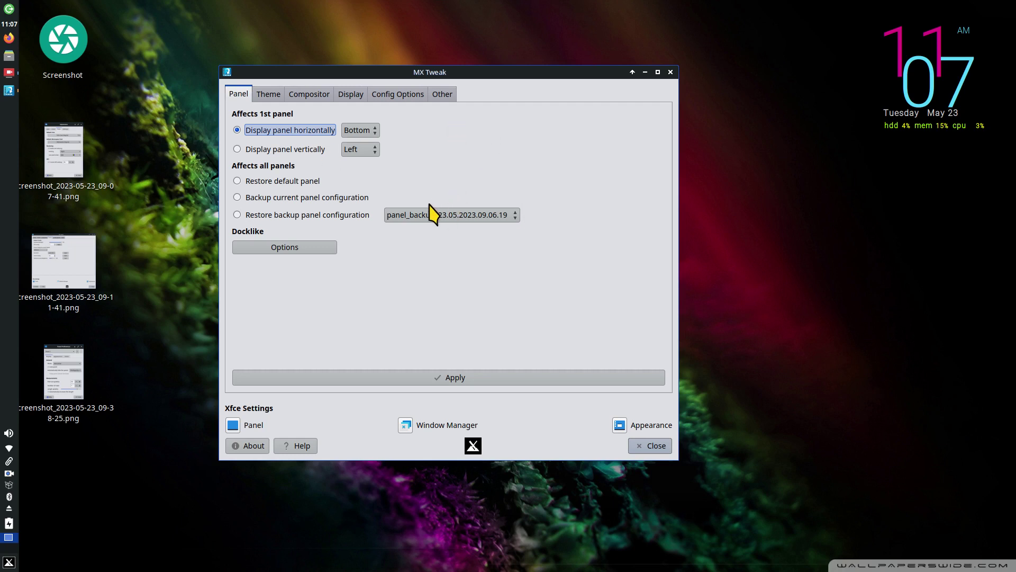
pyautogui.click(470, 378)
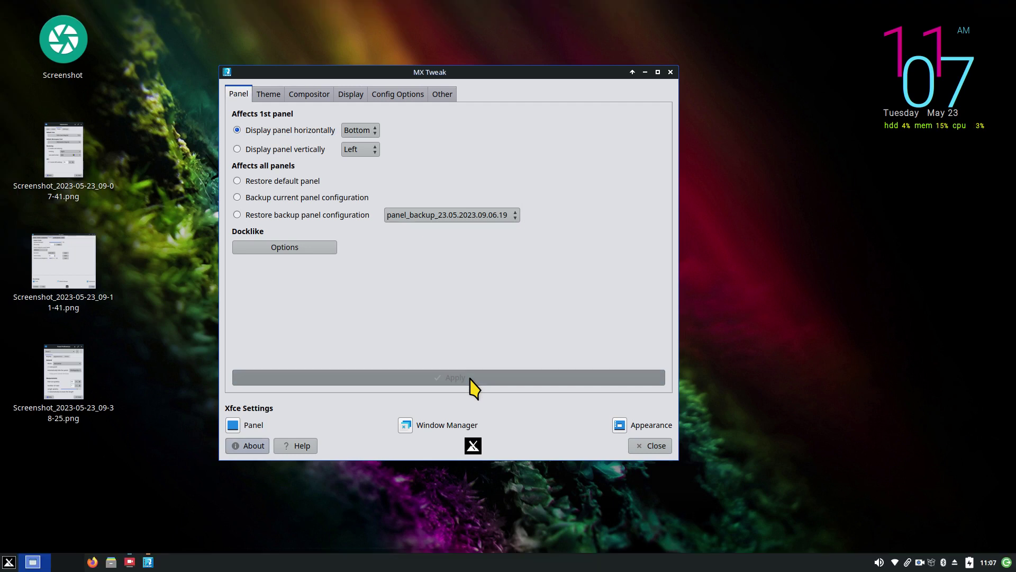
# - Review the Theme and Compositor tweak options and bring up the Display tweaks
pyautogui.click(259, 94)
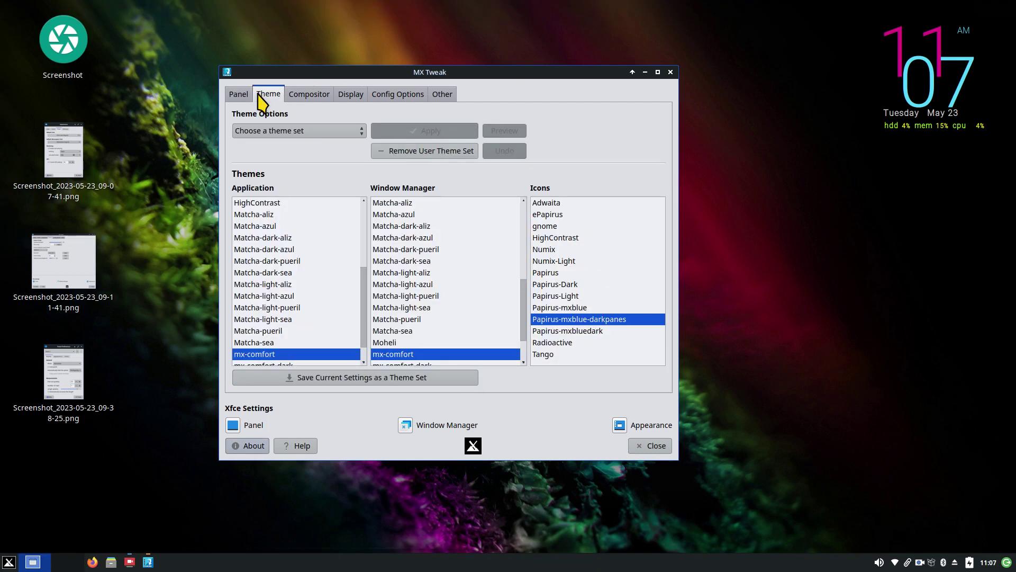
pyautogui.click(298, 98)
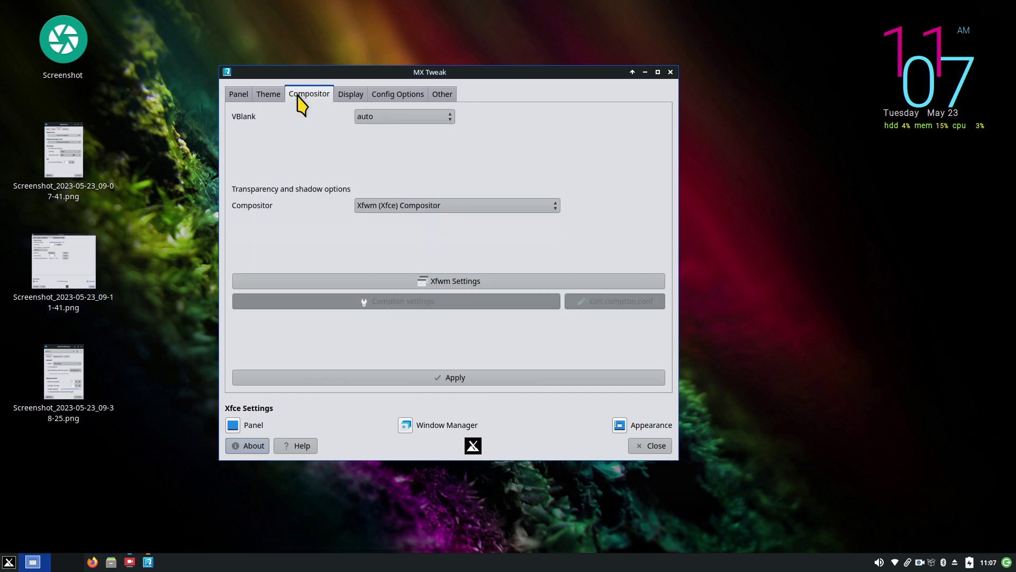
pyautogui.click(360, 96)
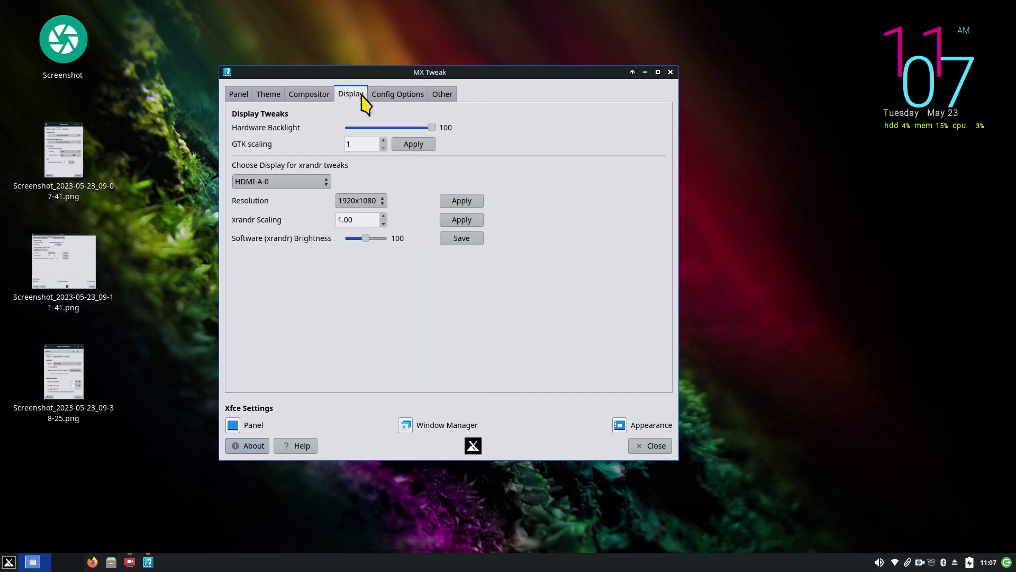
# - Apply a GTK scaling of 2 and check the enlarged desktop interface in the applications menu
pyautogui.moveTo(449, 75); pyautogui.dragTo(631, 68)
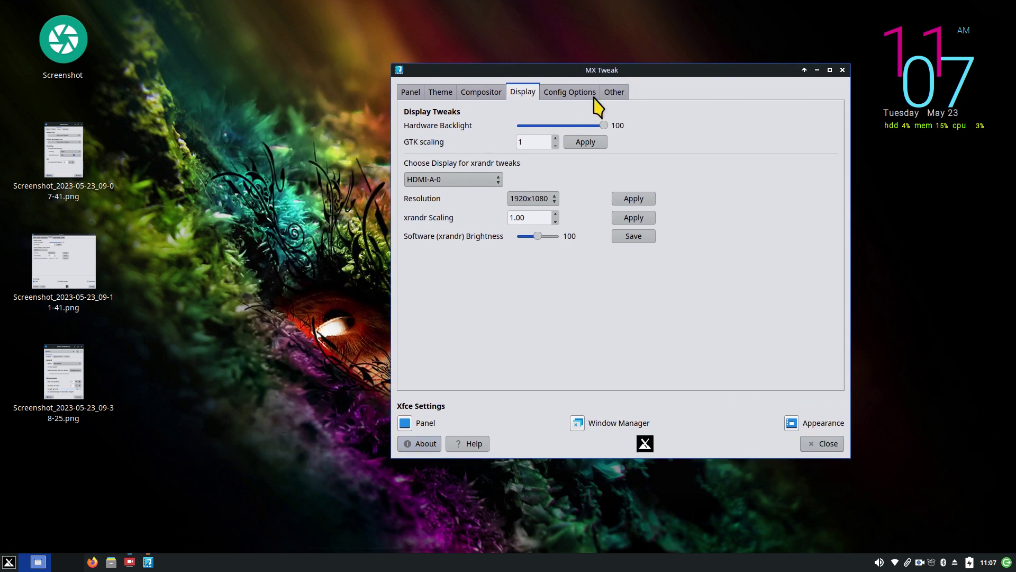
pyautogui.click(556, 138)
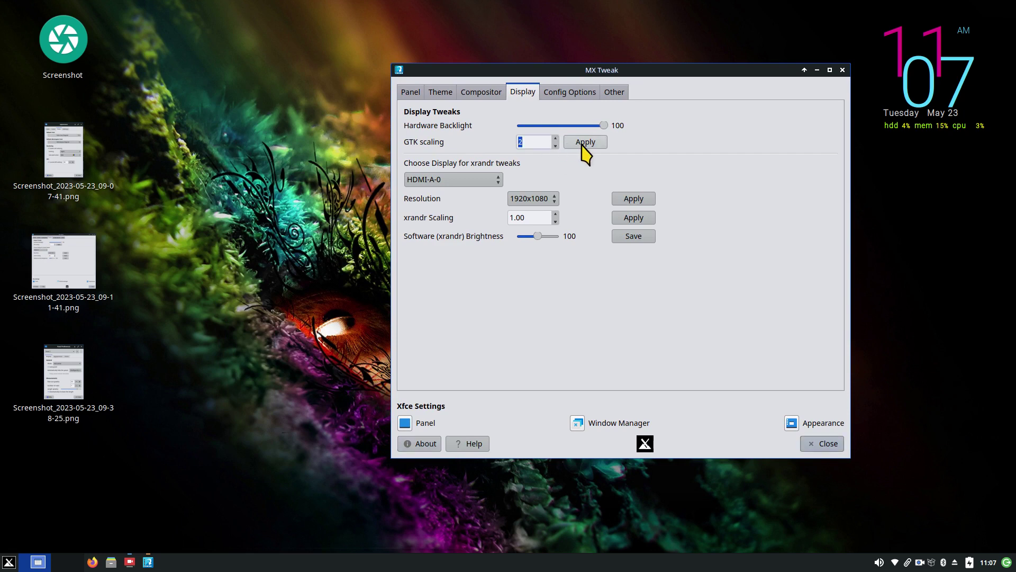
pyautogui.click(583, 147)
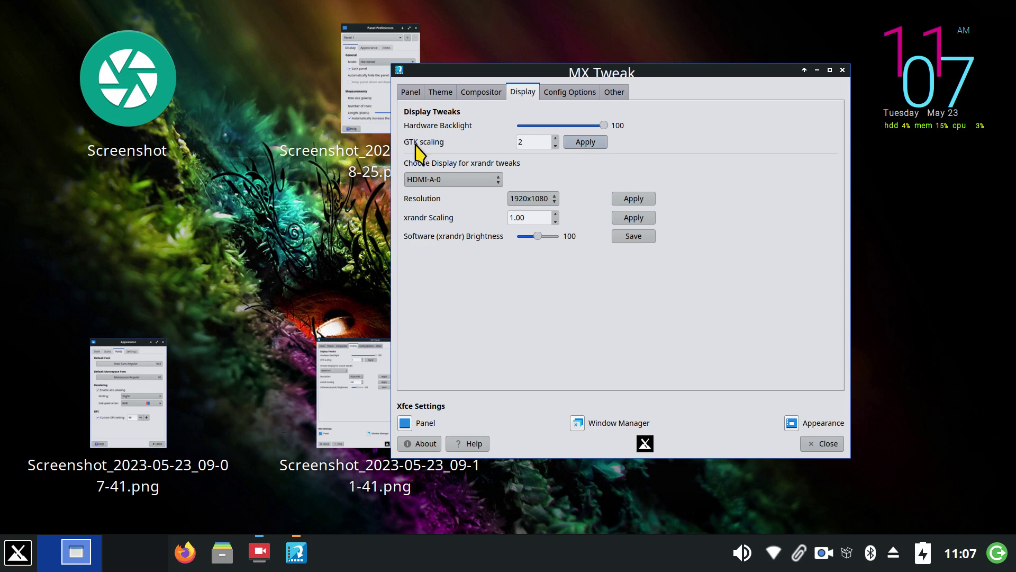
pyautogui.click(18, 555)
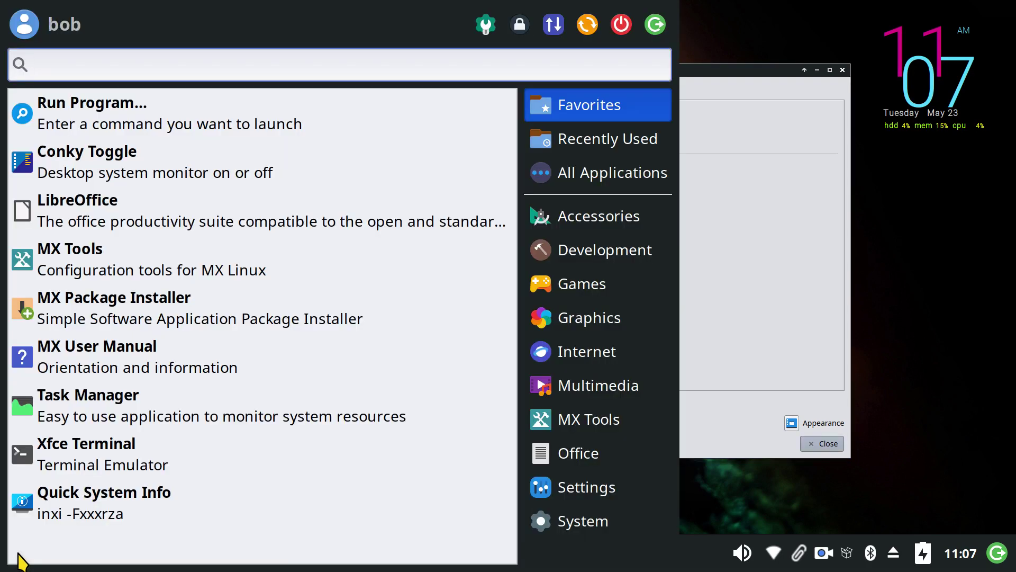
# - Apply a GTK scaling of 1 and look over the resolutions offered for the HDMI-A-0 display
pyautogui.click(752, 91)
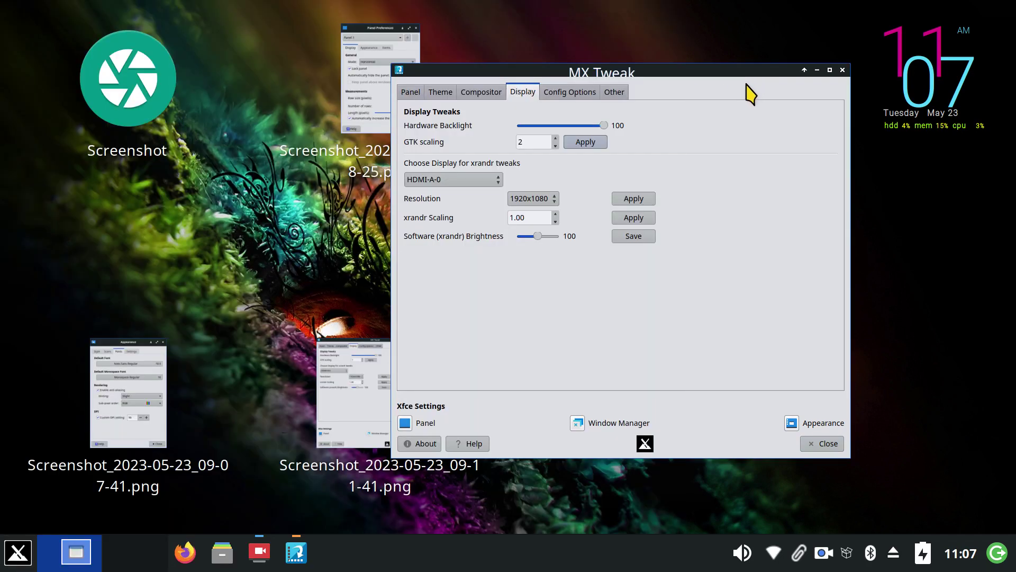
pyautogui.click(555, 146)
pyautogui.click(582, 142)
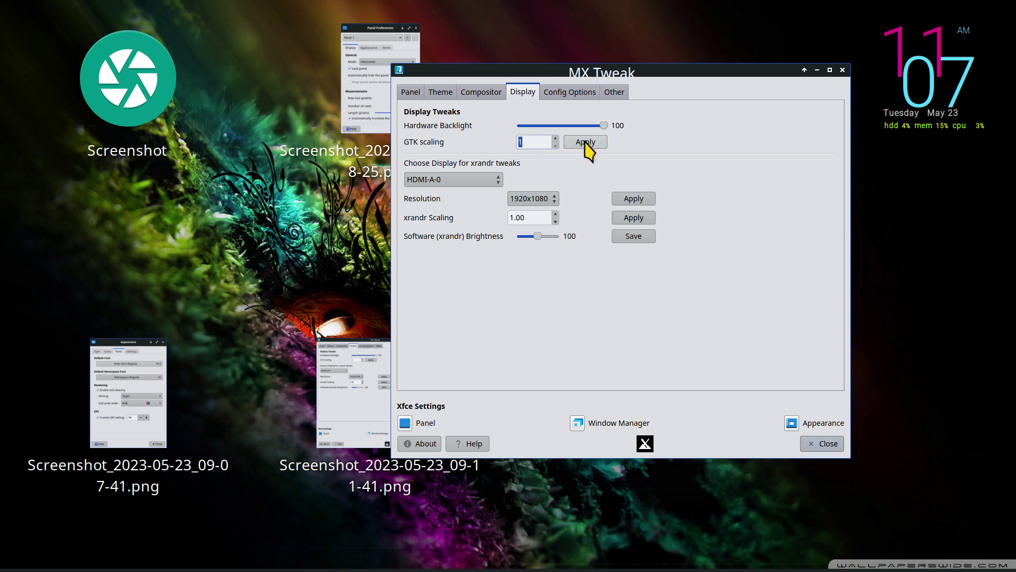
pyautogui.click(552, 199)
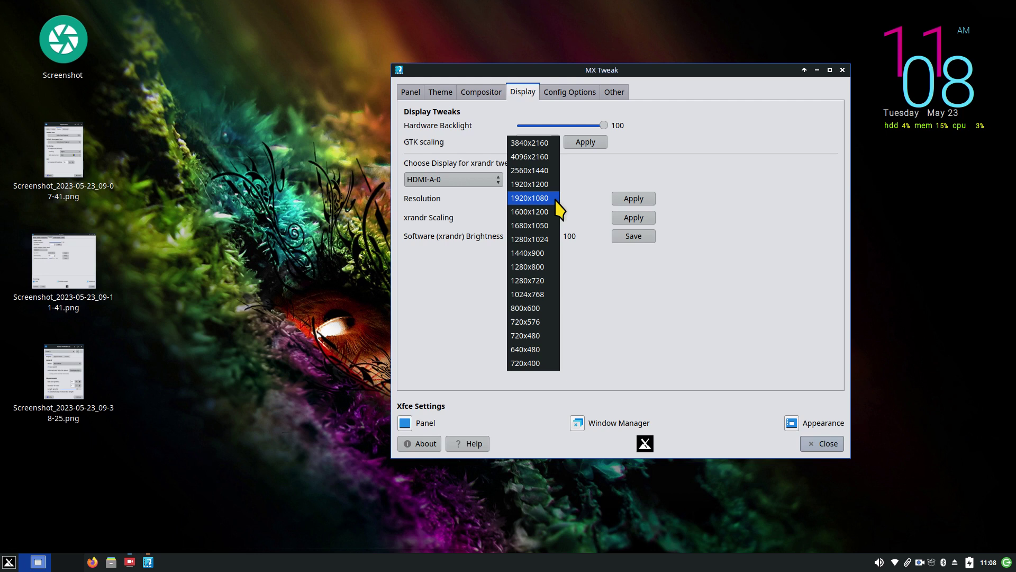
pyautogui.click(591, 191)
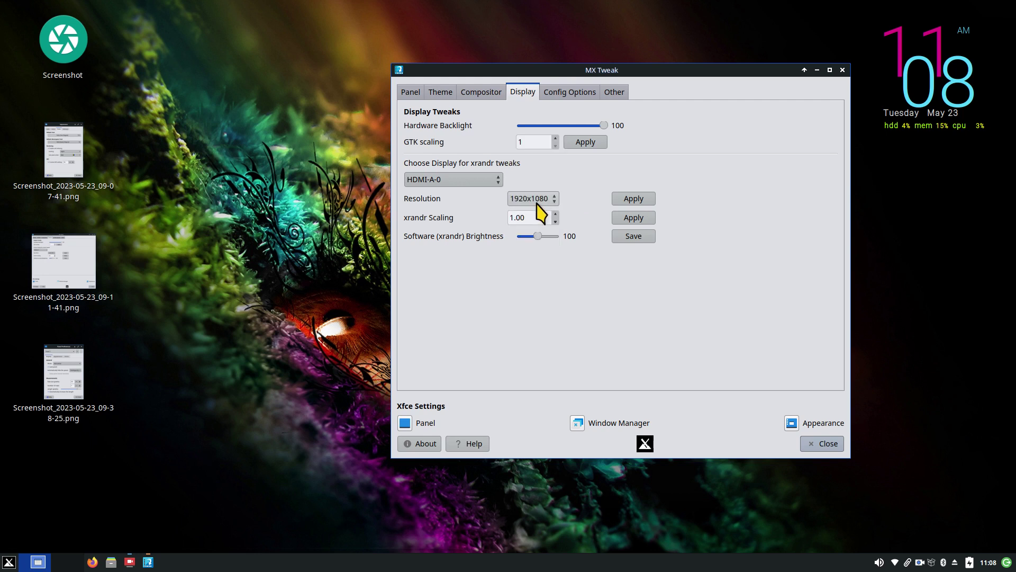
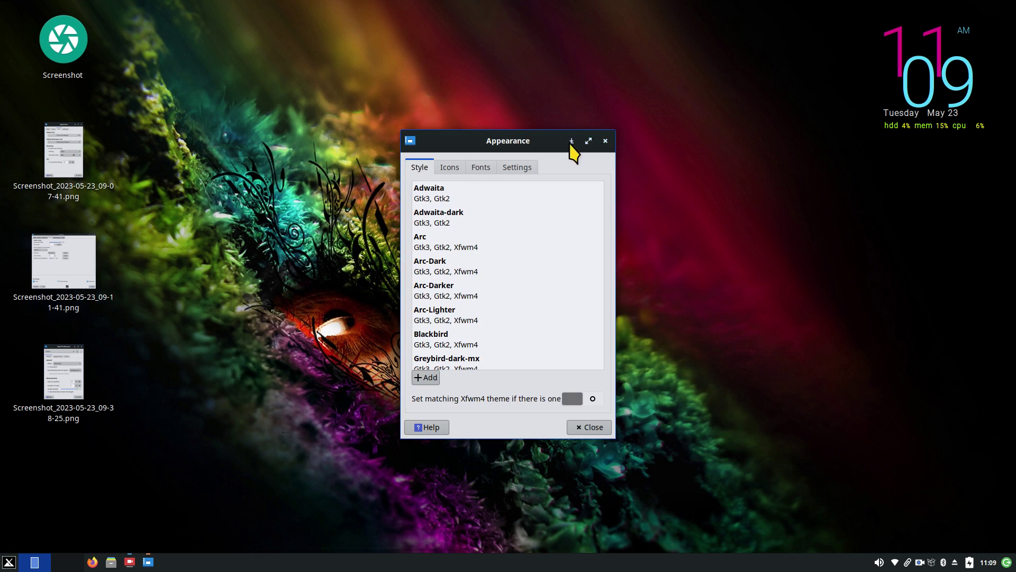
# - Bring up the font settings in Appearance and check the reference image Screenshot_2023-05-23_09-07-41.png
pyautogui.moveTo(534, 133); pyautogui.dragTo(540, 66)
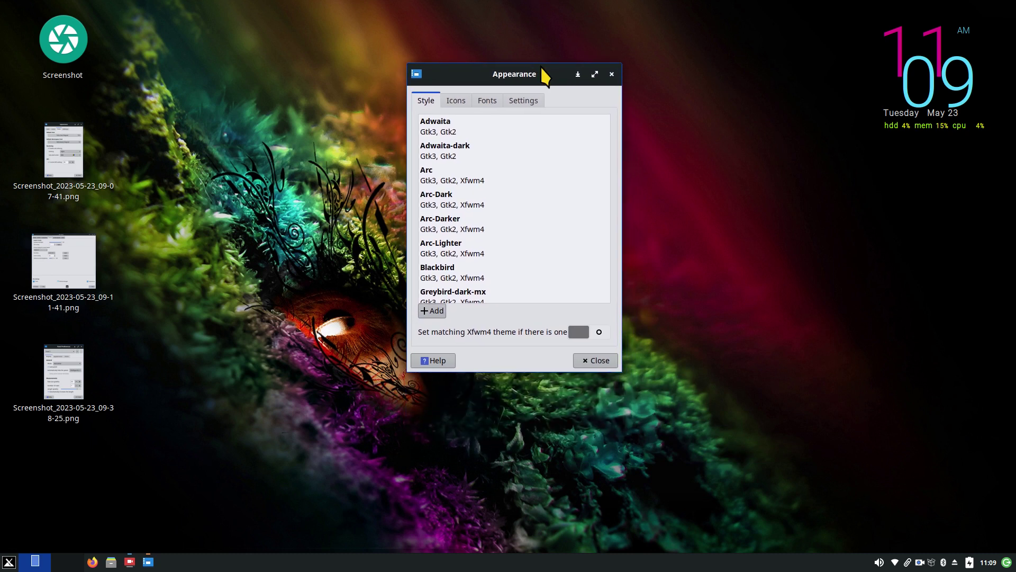
pyautogui.click(483, 102)
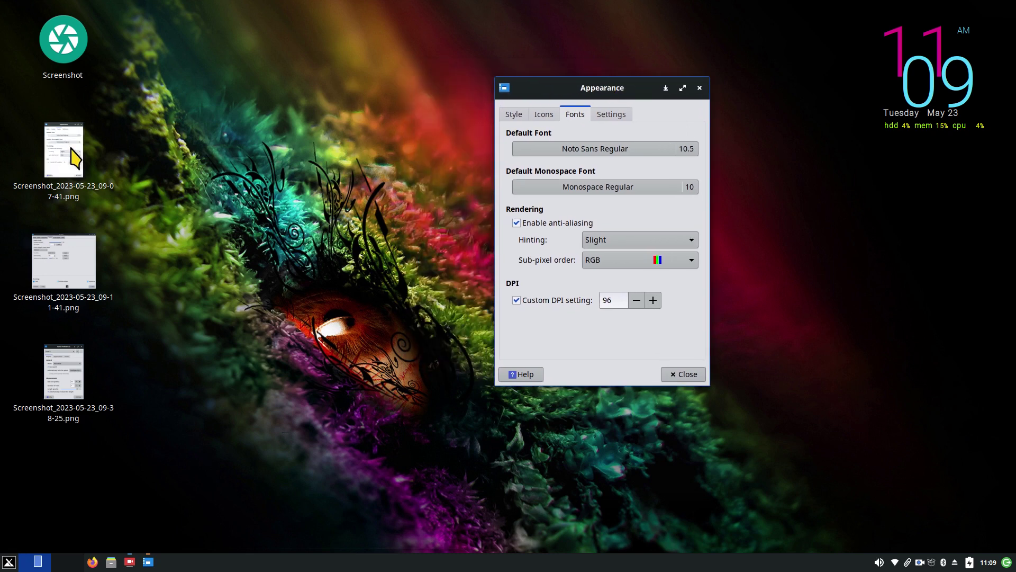
pyautogui.click(74, 156)
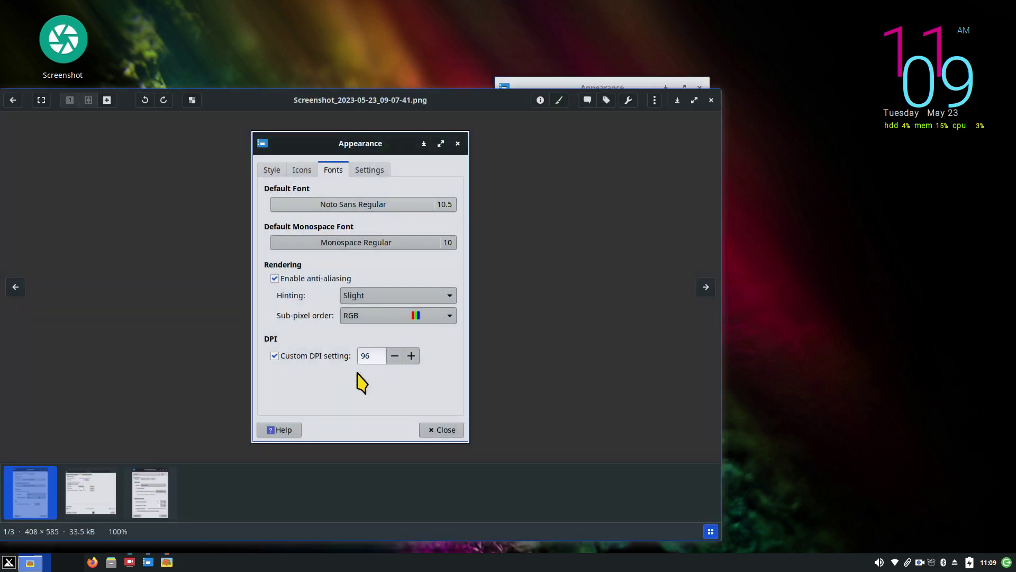
pyautogui.click(711, 100)
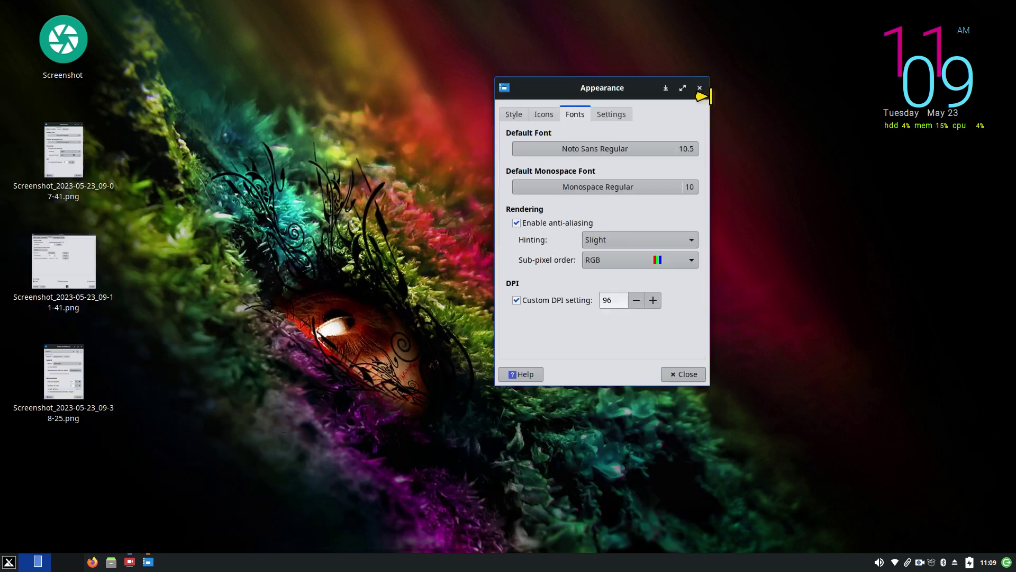
# - Set the default Noto Sans Regular font to size 26
pyautogui.click(690, 150)
pyautogui.moveTo(656, 344); pyautogui.dragTo(639, 350)
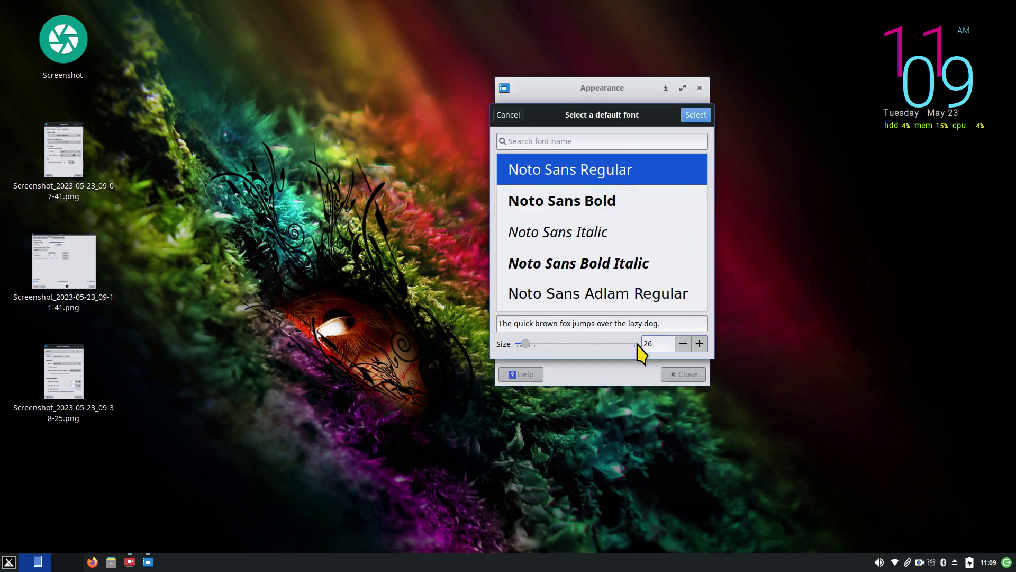
pyautogui.press('Return')
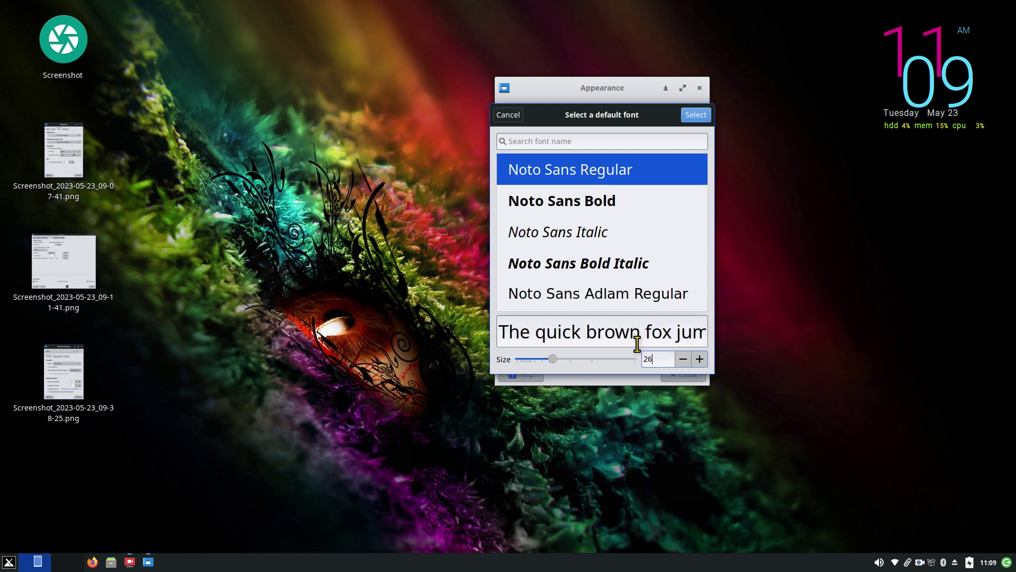
pyautogui.click(694, 116)
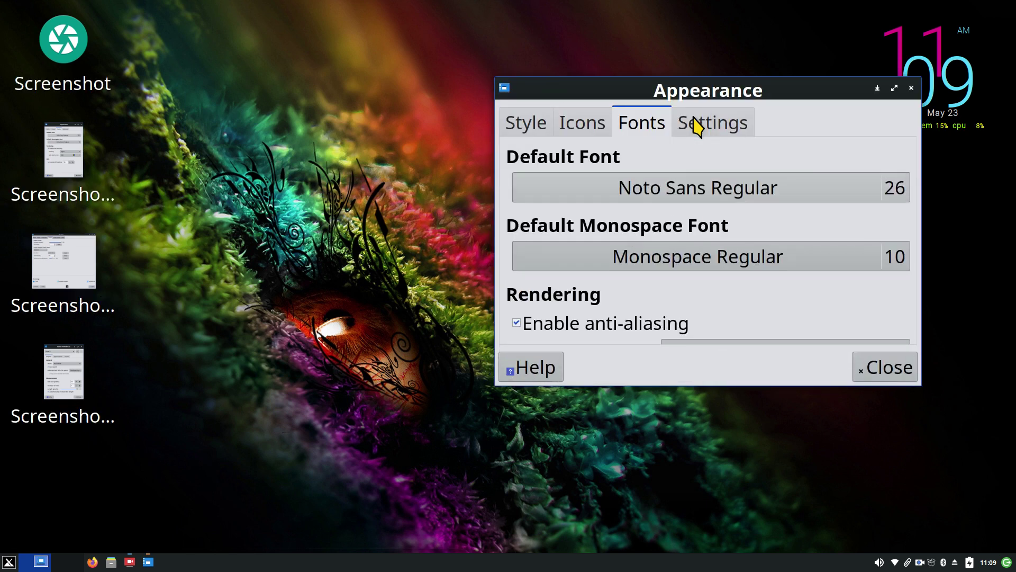
# - Bring up the applications menu and make it taller to fit the larger text
pyautogui.click(13, 562)
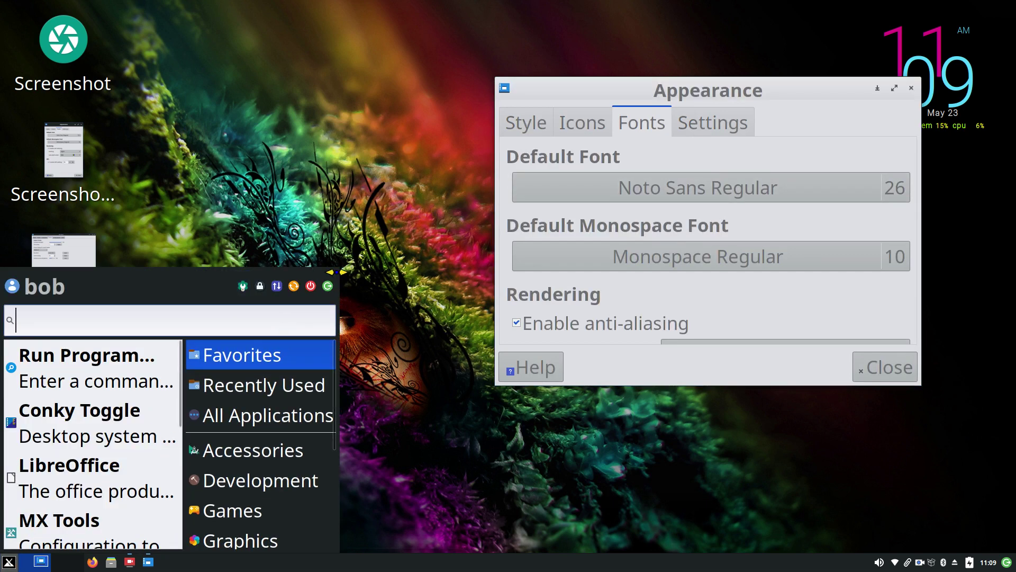
pyautogui.moveTo(333, 268); pyautogui.dragTo(335, 170)
pyautogui.click(876, 190)
# - Reduce the default Noto Sans Regular font to size 13 and reposition the Appearance window
pyautogui.click(876, 190)
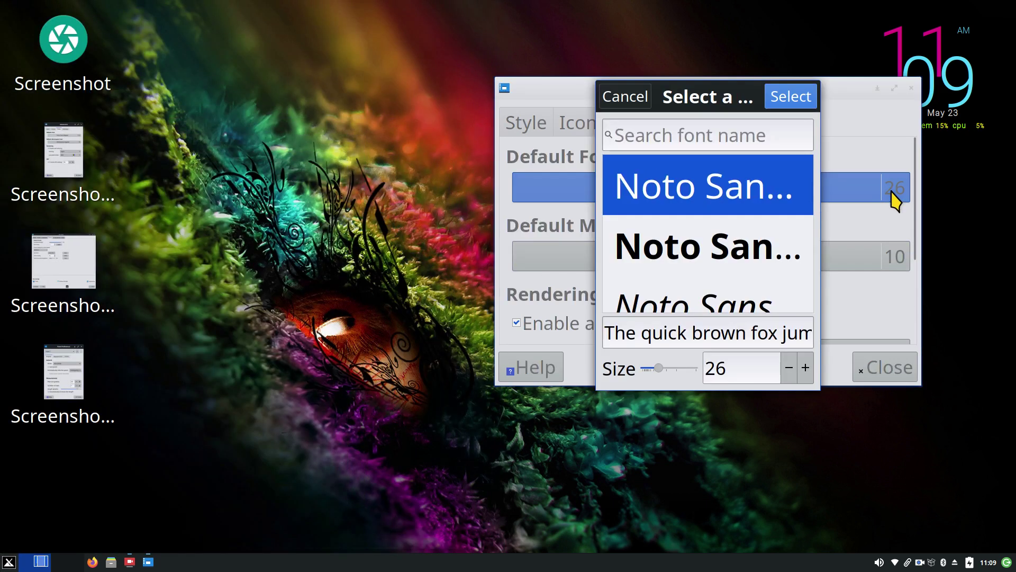
pyautogui.moveTo(738, 376); pyautogui.dragTo(694, 375)
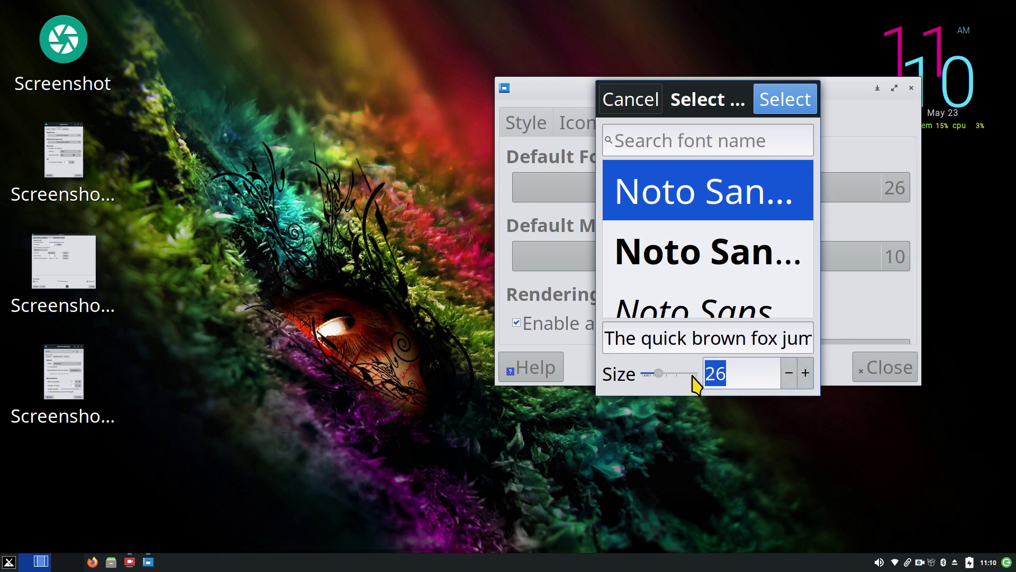
pyautogui.write('13')
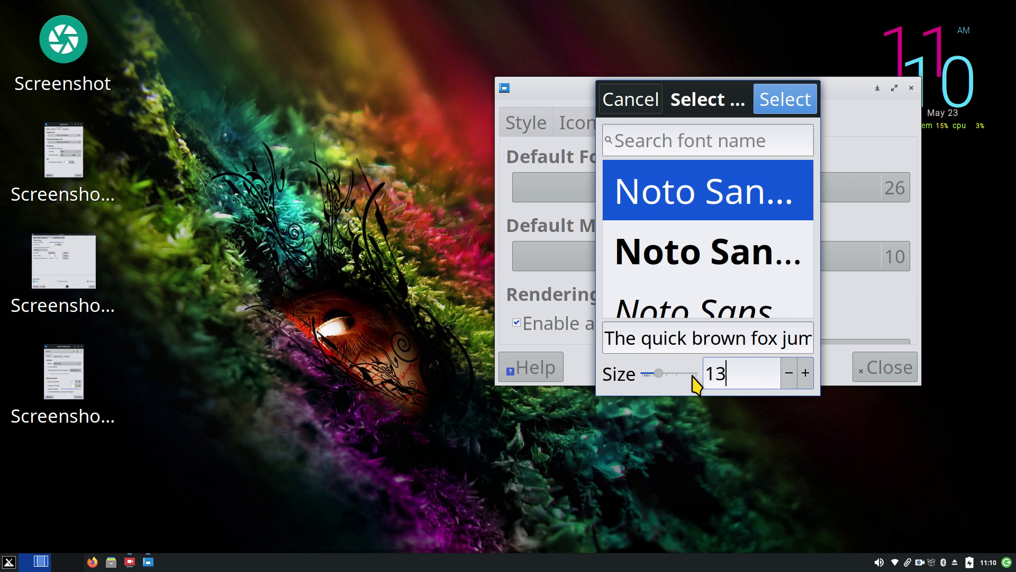
pyautogui.click(794, 103)
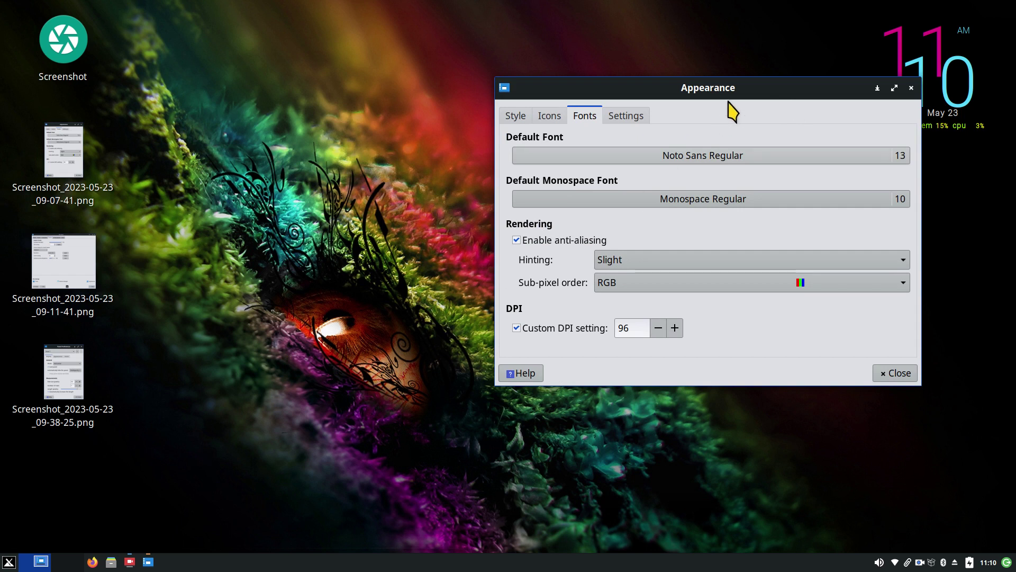
pyautogui.moveTo(744, 97); pyautogui.dragTo(711, 126)
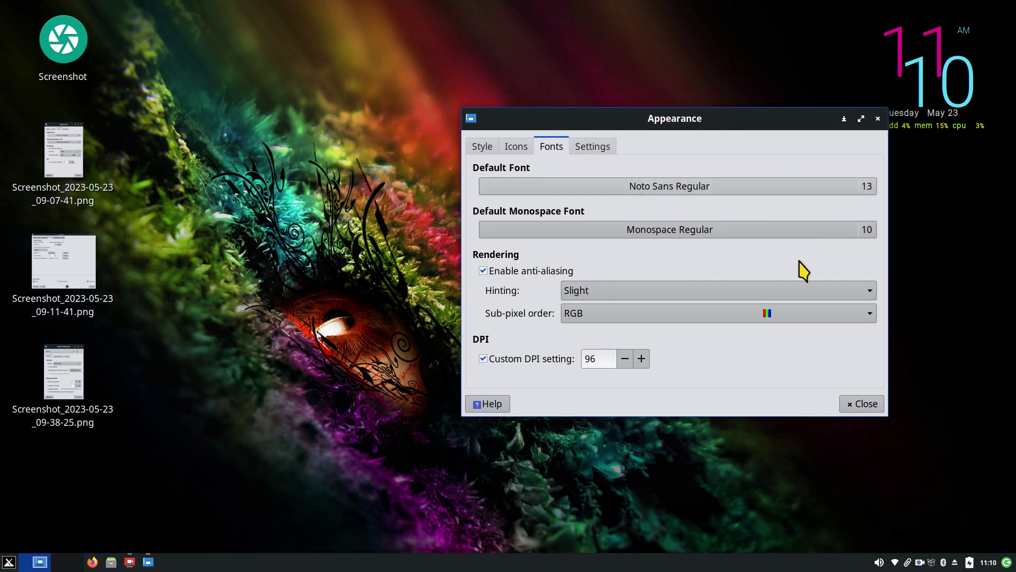
# - Set the default font size to 10.5 and compare the font settings with the reference image Screenshot_2023-05-23_09-07-41.png
pyautogui.click(866, 189)
pyautogui.moveTo(724, 404); pyautogui.dragTo(689, 387)
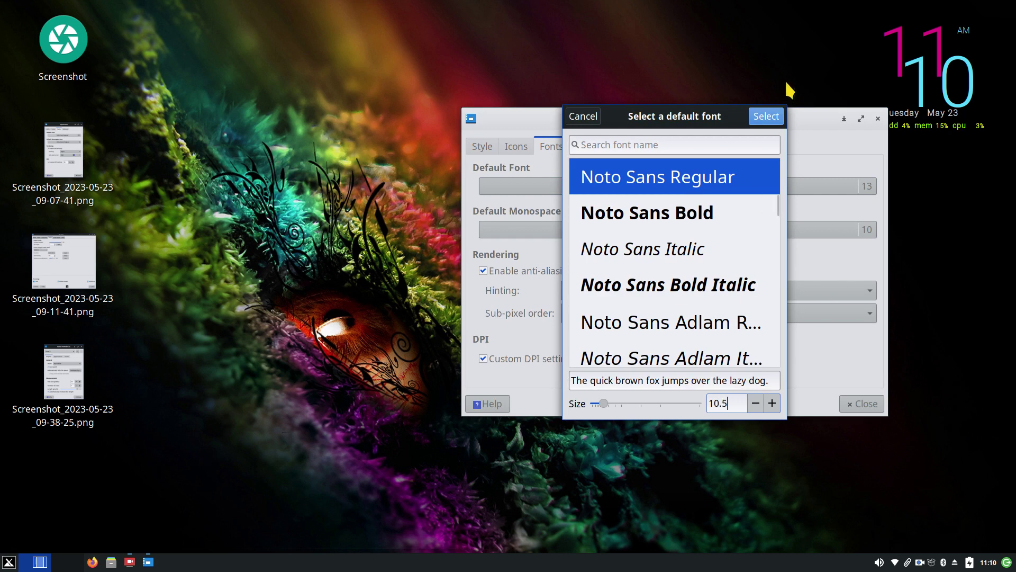
pyautogui.click(768, 116)
pyautogui.doubleClick(61, 153)
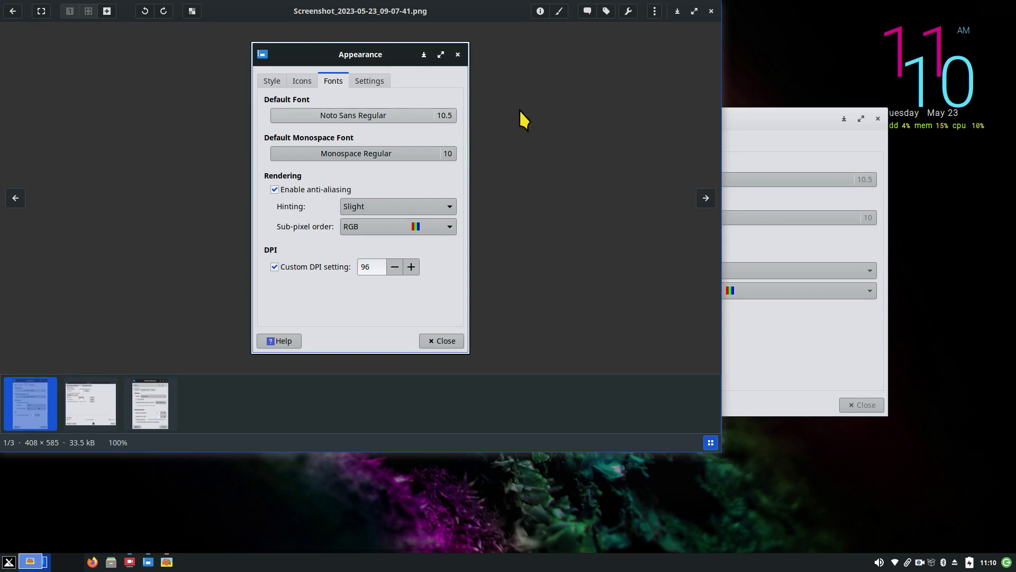
pyautogui.click(711, 11)
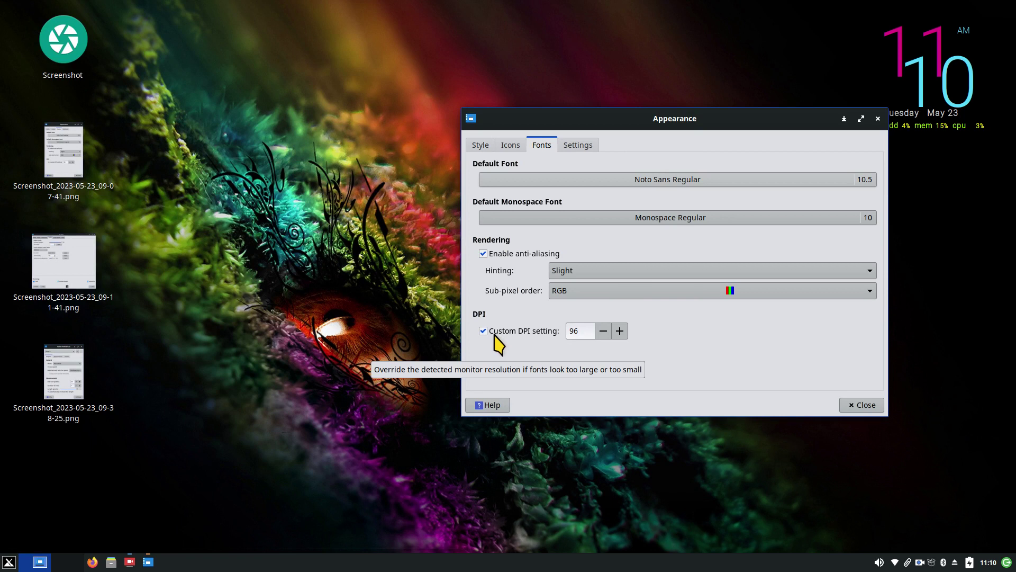
# - Copy the current custom DPI value, set the DPI to 130 and check the text in the applications menu
pyautogui.doubleClick(575, 331)
pyautogui.rightClick(575, 331)
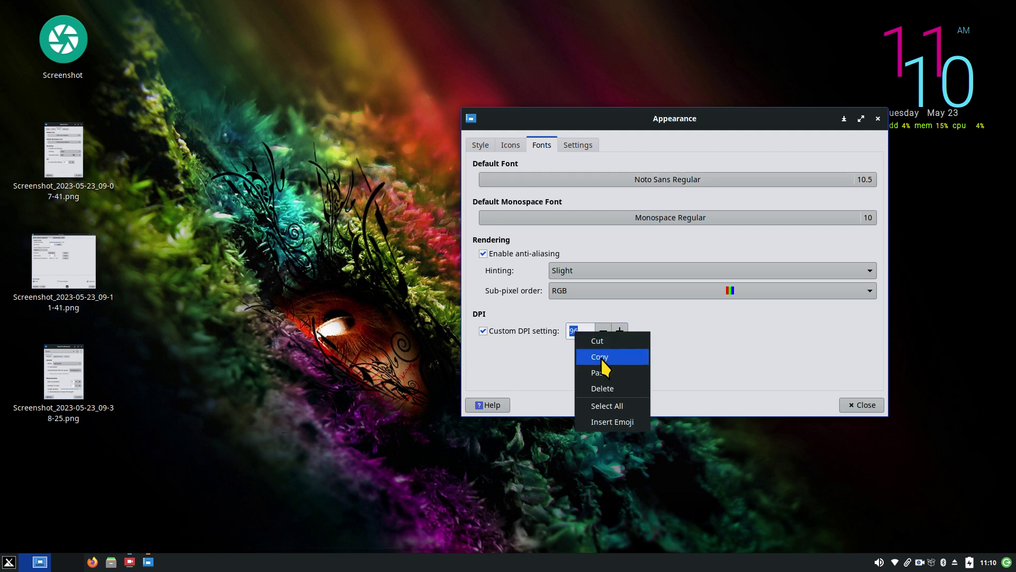
pyautogui.click(595, 356)
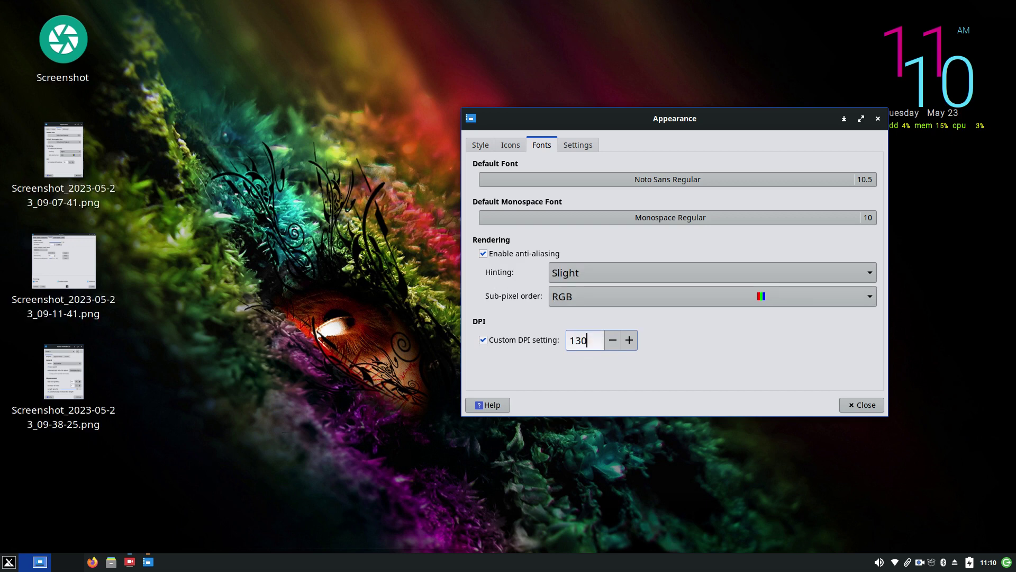
pyautogui.click(9, 562)
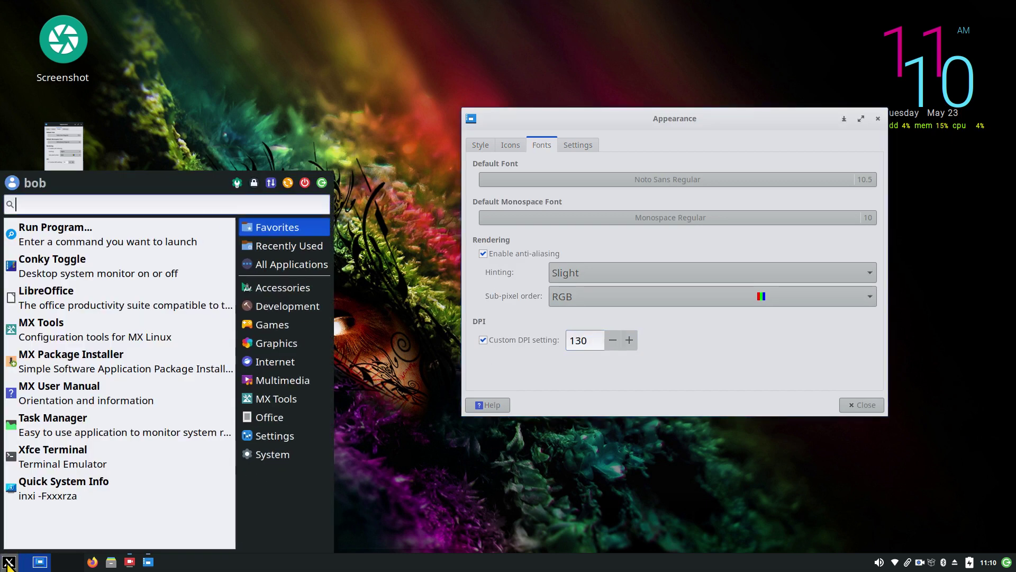
pyautogui.click(453, 226)
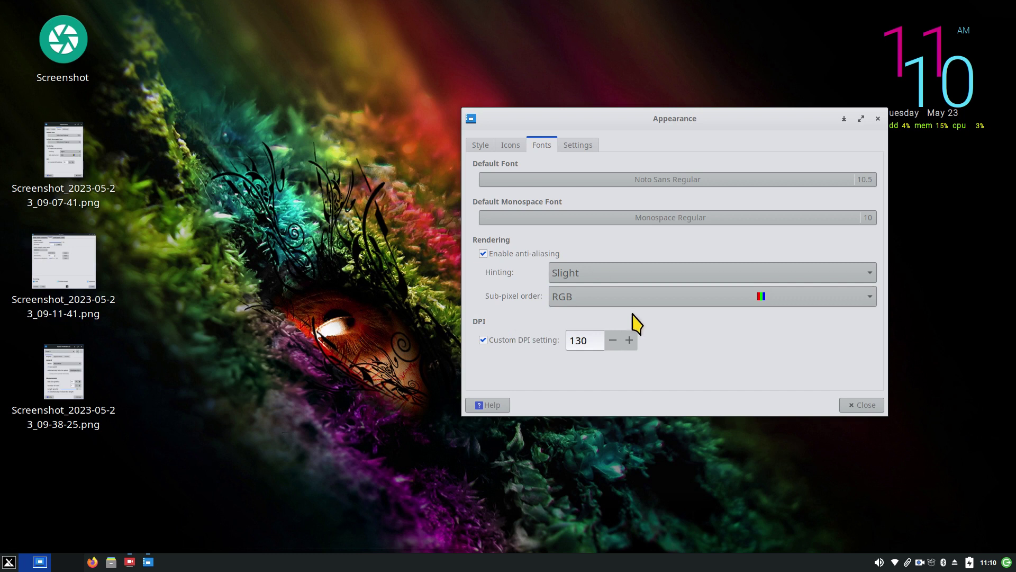
# - Restore the custom DPI setting to the copied value of 96
pyautogui.moveTo(594, 341); pyautogui.dragTo(552, 335)
pyautogui.rightClick(576, 341)
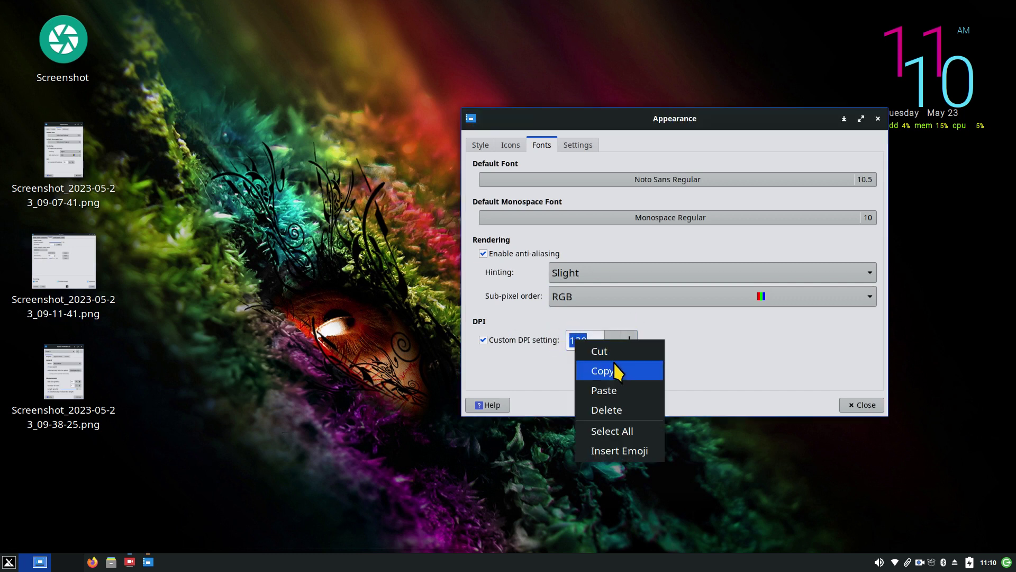
pyautogui.click(618, 390)
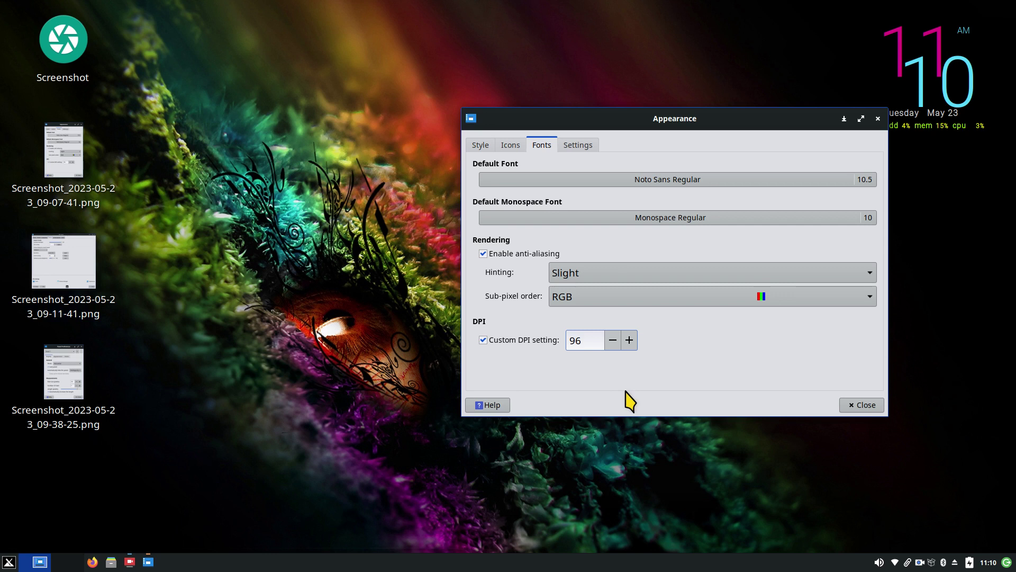
# - Set the default font size to 13 and move the Appearance window toward the middle of the desktop
pyautogui.click(865, 182)
pyautogui.moveTo(738, 404); pyautogui.dragTo(712, 410)
pyautogui.write('13')
pyautogui.click(768, 115)
pyautogui.moveTo(767, 123); pyautogui.dragTo(665, 63)
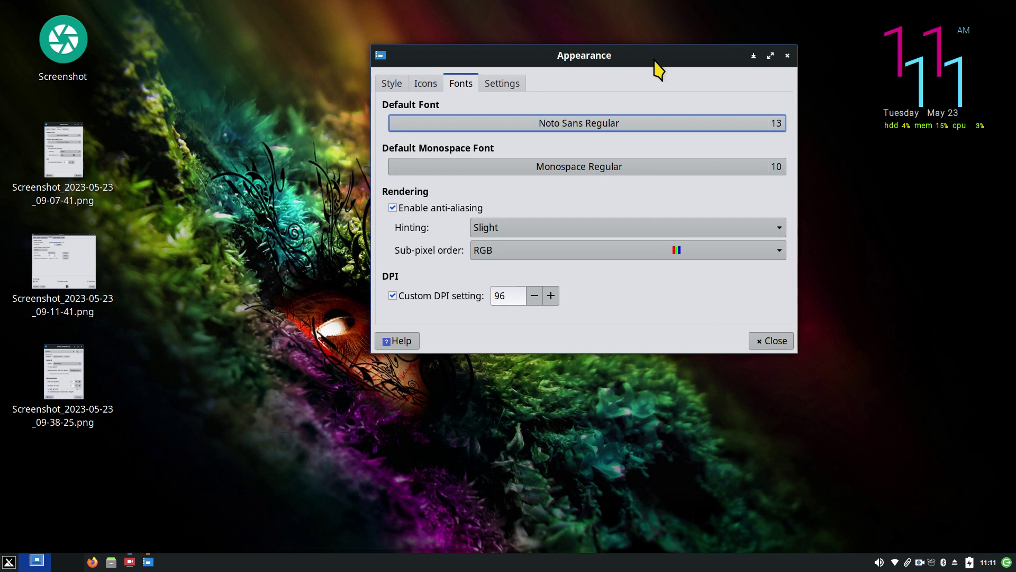
# - Set Window Scaling to 2x in the Appearance settings and check the enlarged applications menu
pyautogui.click(505, 85)
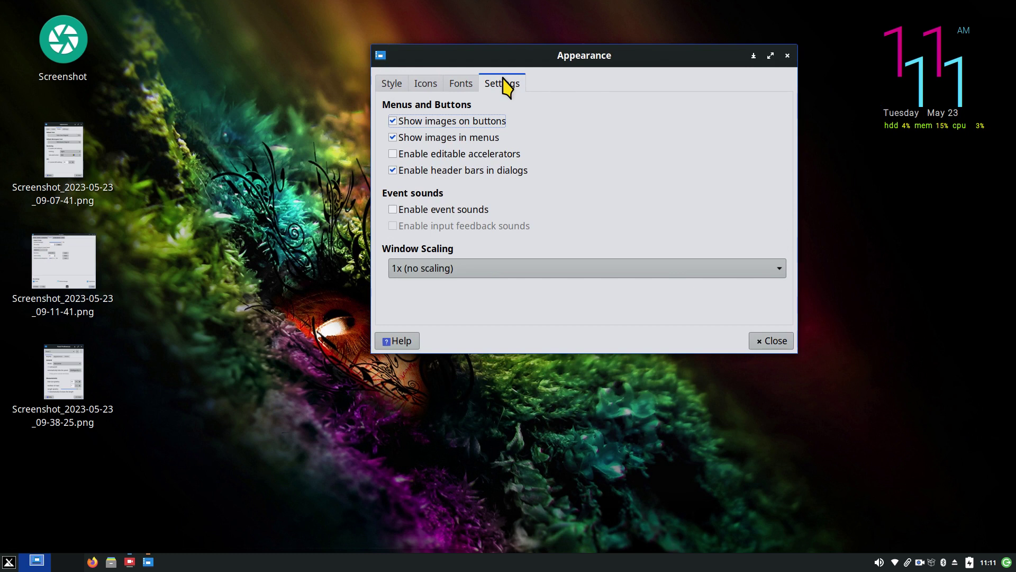
pyautogui.click(490, 271)
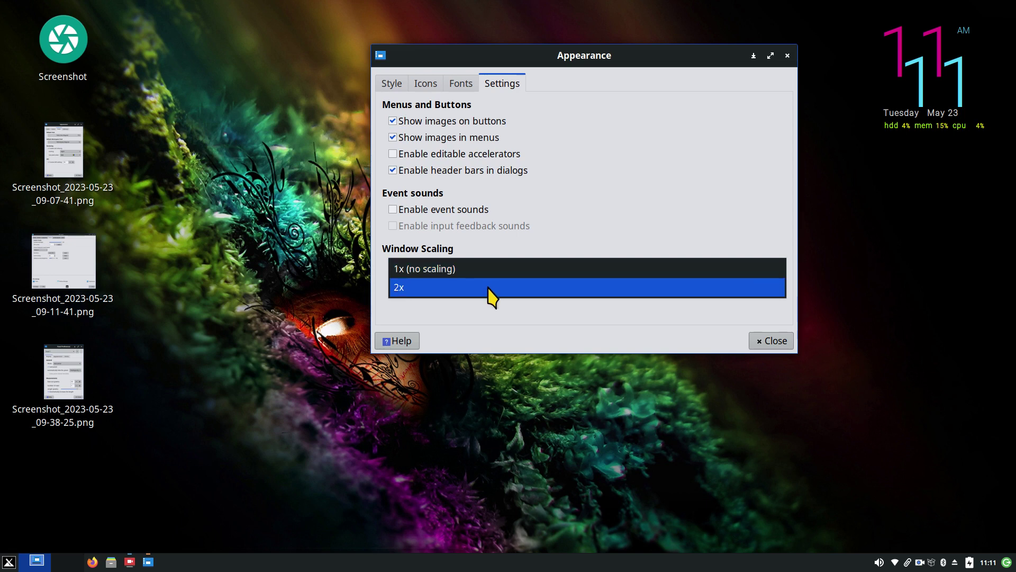
pyautogui.click(488, 289)
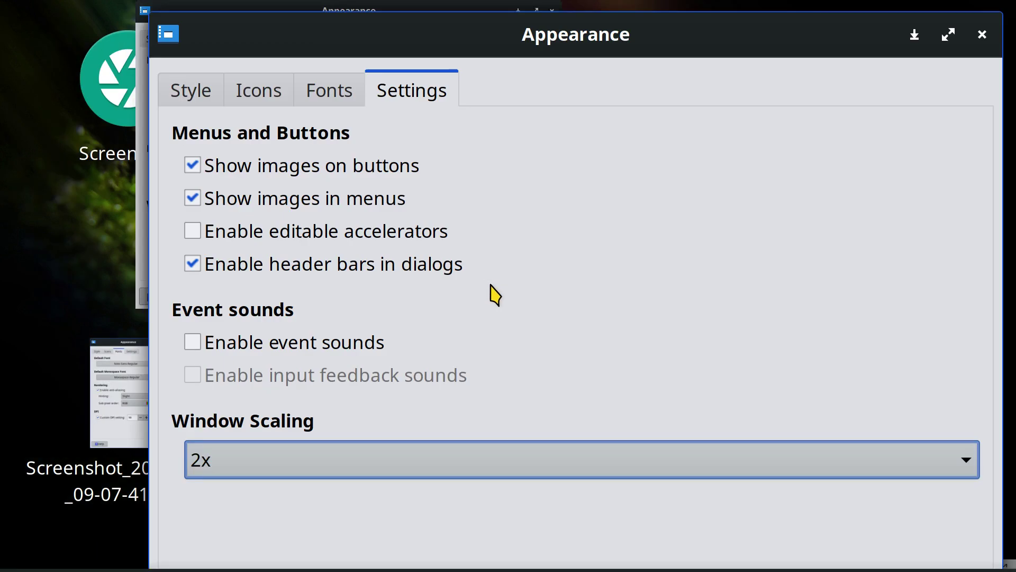
pyautogui.moveTo(74, 553)
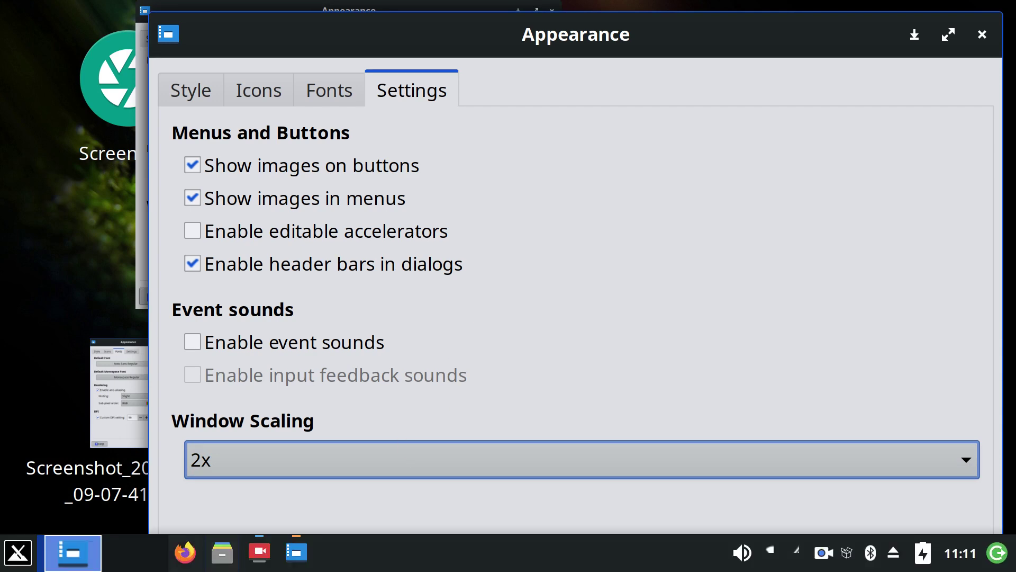
pyautogui.click(15, 558)
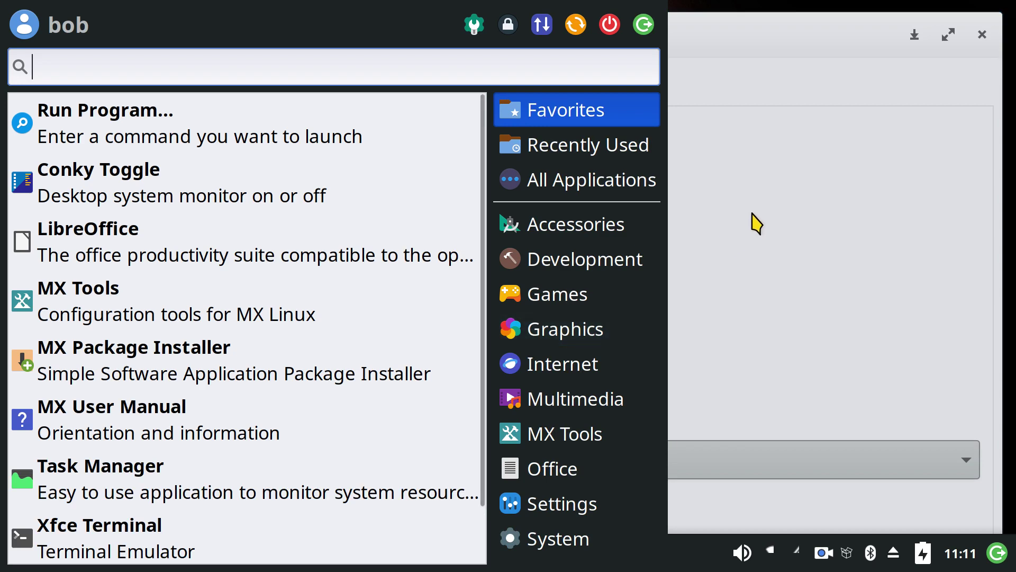
pyautogui.click(756, 223)
# - Return Window Scaling to 1x (no scaling) and move the Appearance window back toward the centre of the desktop
pyautogui.click(511, 469)
pyautogui.click(490, 429)
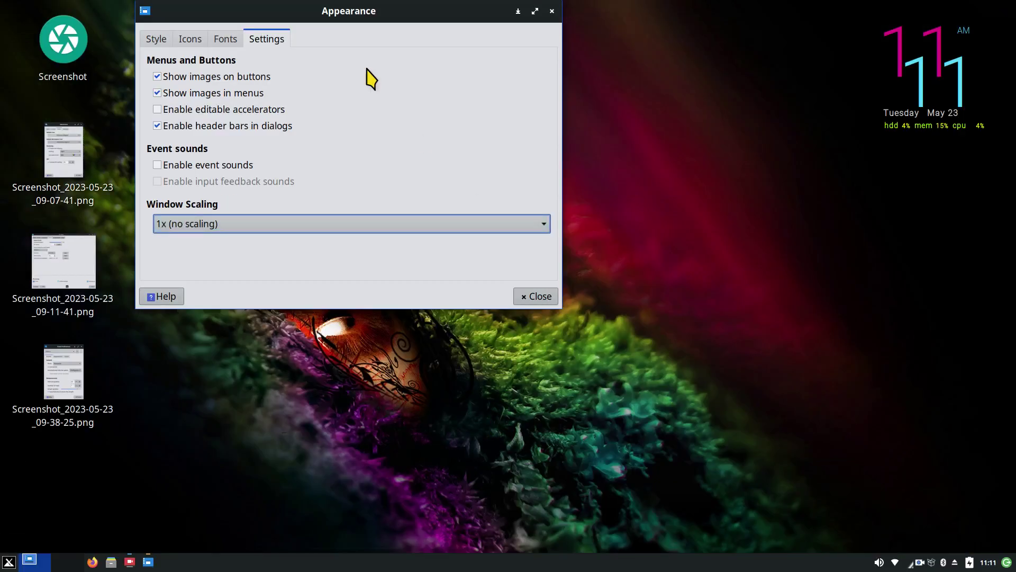
pyautogui.moveTo(325, 16); pyautogui.dragTo(607, 154)
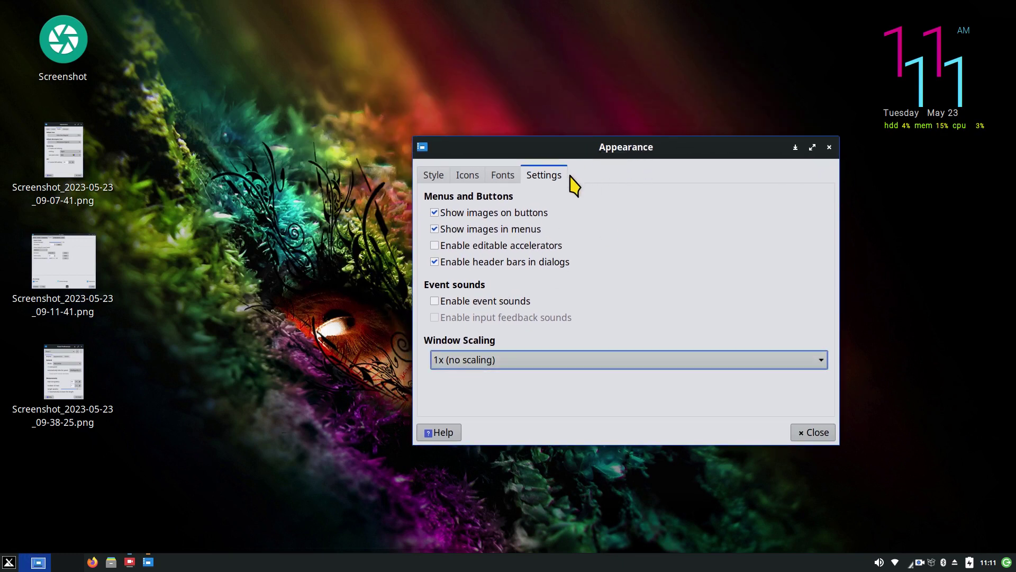
# - Close the Appearance settings and move the MX Tweak window higher on the desktop
pyautogui.click(819, 433)
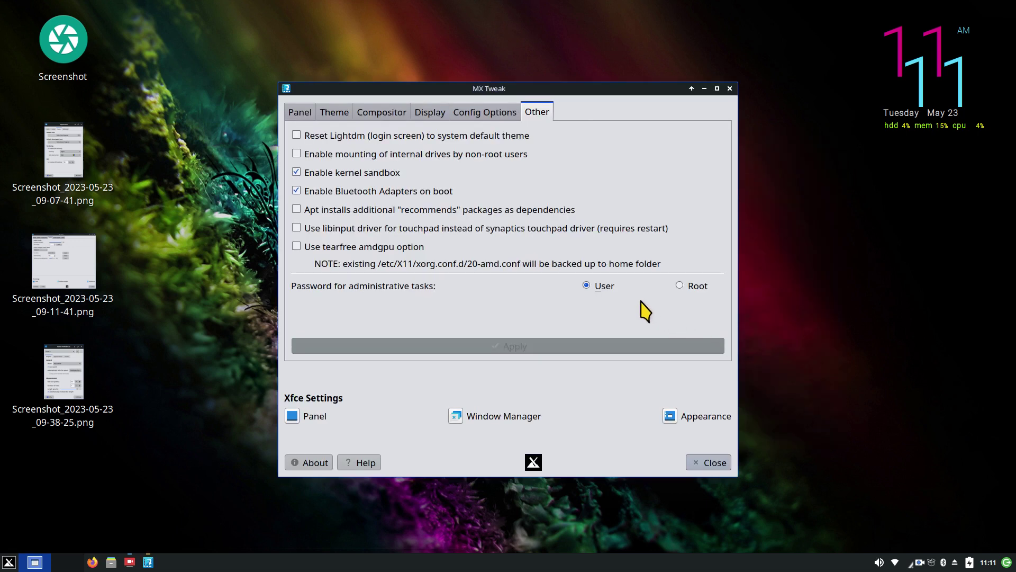
pyautogui.moveTo(592, 96); pyautogui.dragTo(586, 64)
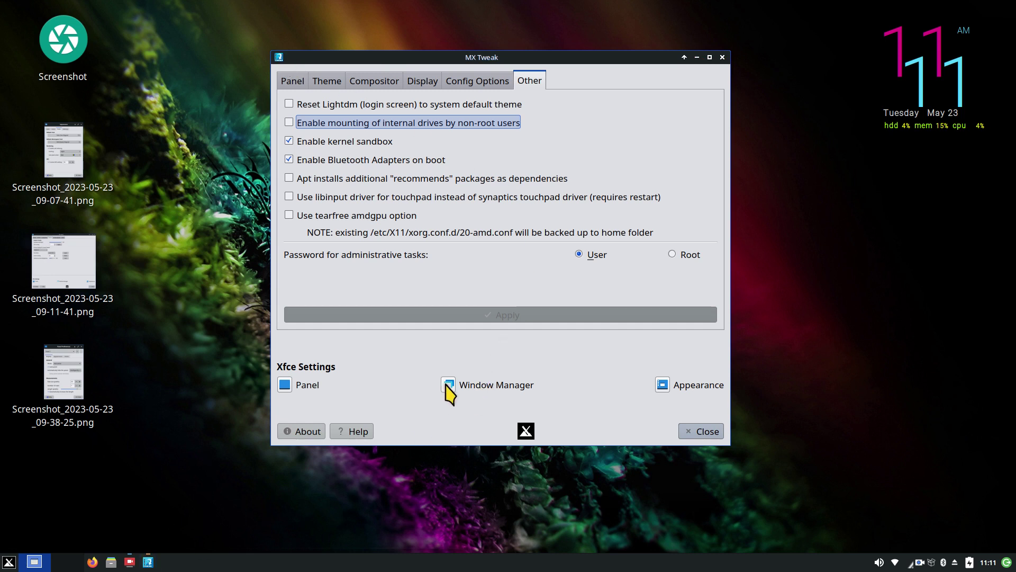
# - View the Settings Manager launched from the applications menu, and close it to return to MX Tweak
pyautogui.click(9, 562)
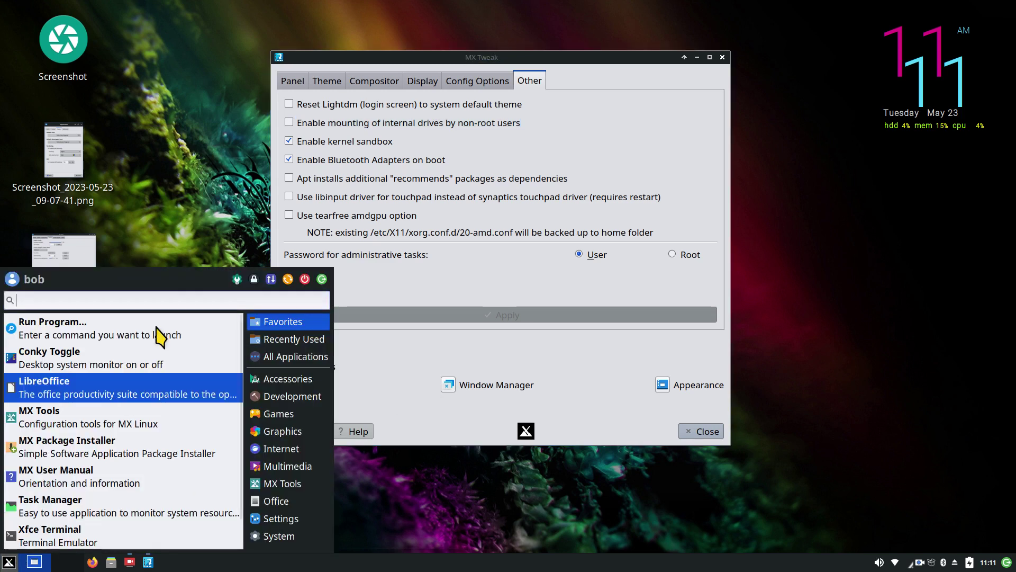
pyautogui.click(237, 279)
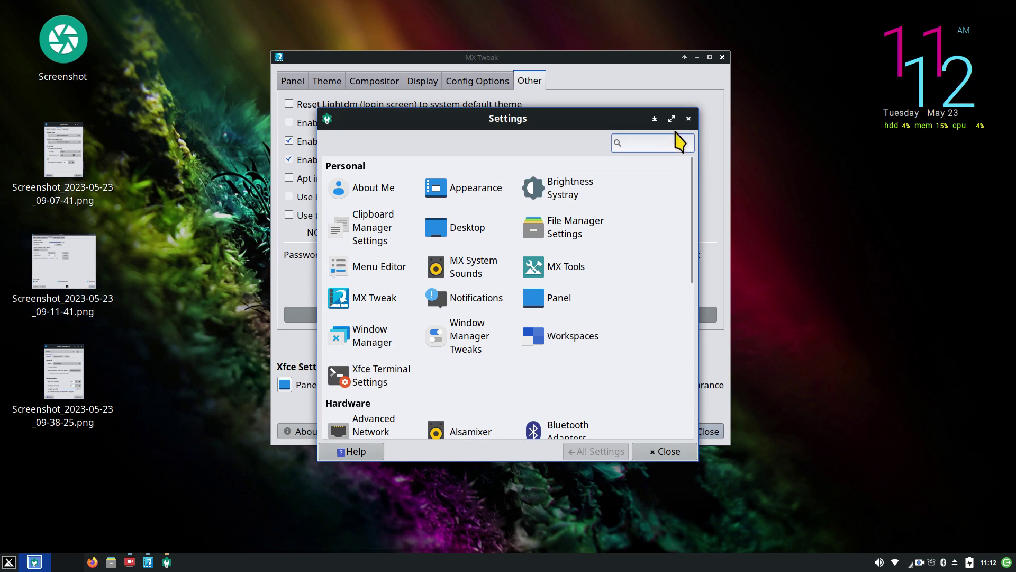
pyautogui.click(688, 118)
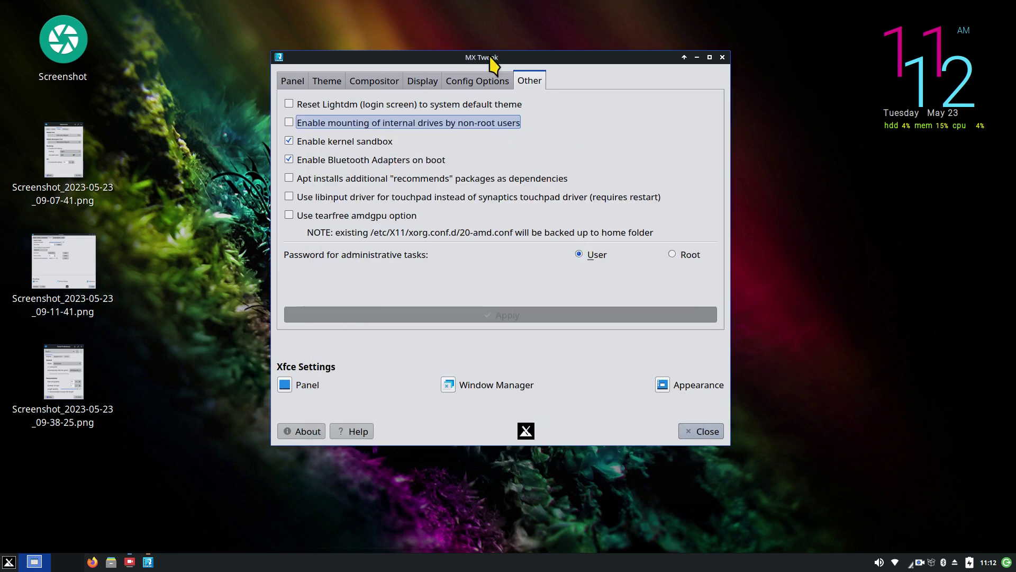
# - Open the Window Manager settings and move the close button to the start of the active title bar button layout
pyautogui.click(449, 386)
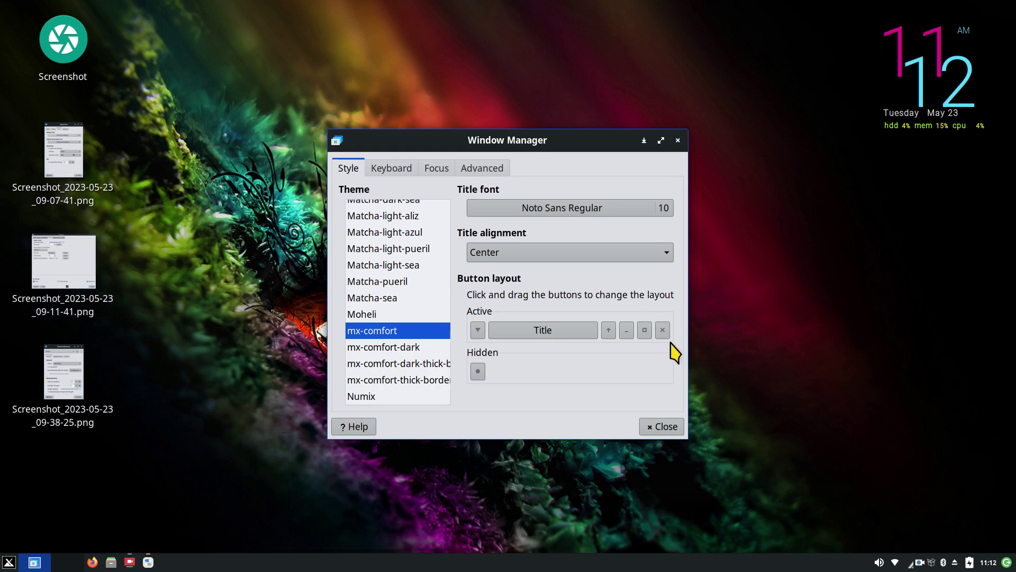
pyautogui.moveTo(663, 330); pyautogui.dragTo(626, 335)
pyautogui.moveTo(608, 336)
pyautogui.mouseDown()
pyautogui.moveTo(573, 348)
pyautogui.moveTo(492, 347)
pyautogui.moveTo(477, 331)
pyautogui.mouseUp()
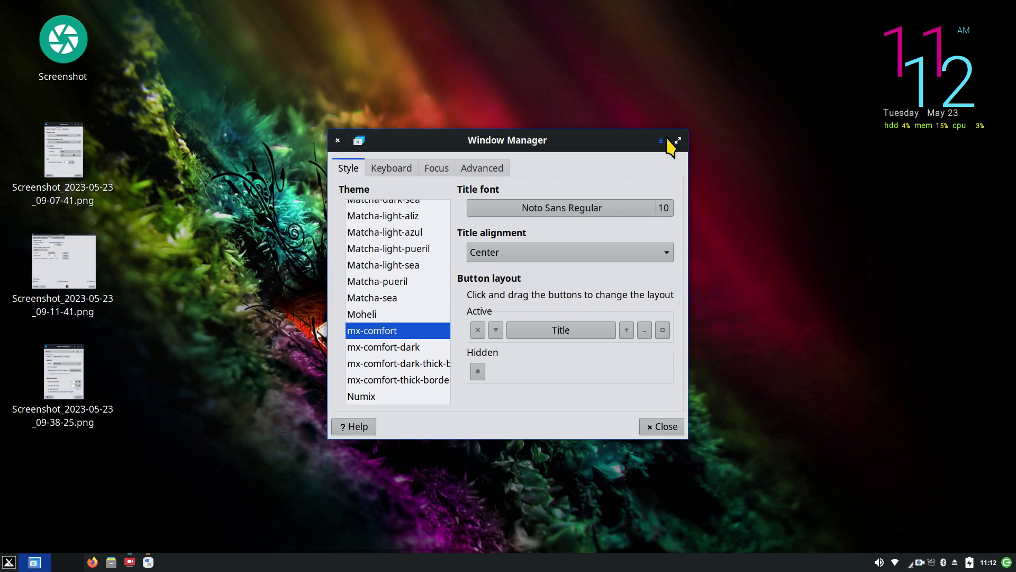
# - Return the close button to the end of the layout and try swapping the maximize and minimize buttons
pyautogui.moveTo(478, 330)
pyautogui.mouseDown()
pyautogui.moveTo(668, 335)
pyautogui.moveTo(673, 327)
pyautogui.mouseUp()
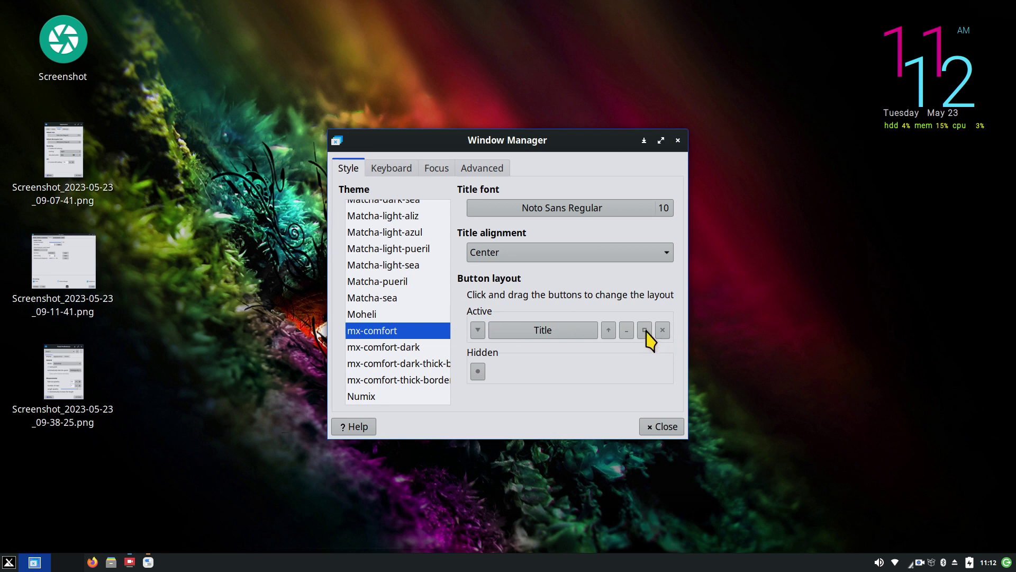
pyautogui.moveTo(645, 332); pyautogui.dragTo(626, 332)
pyautogui.moveTo(626, 332); pyautogui.dragTo(650, 339)
# - Maximize and restore the Window Manager window twice
pyautogui.doubleClick(587, 141)
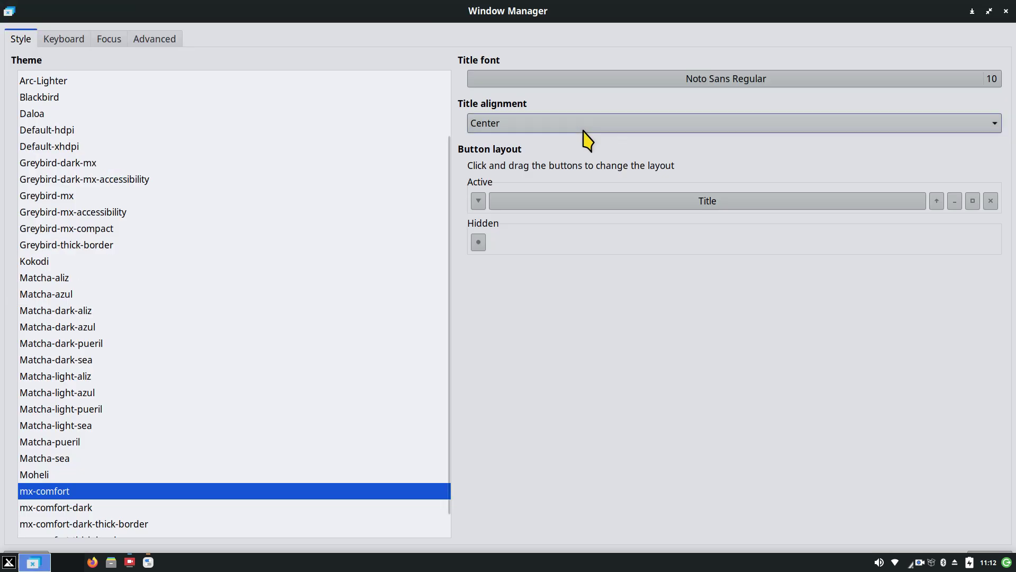
pyautogui.doubleClick(654, 11)
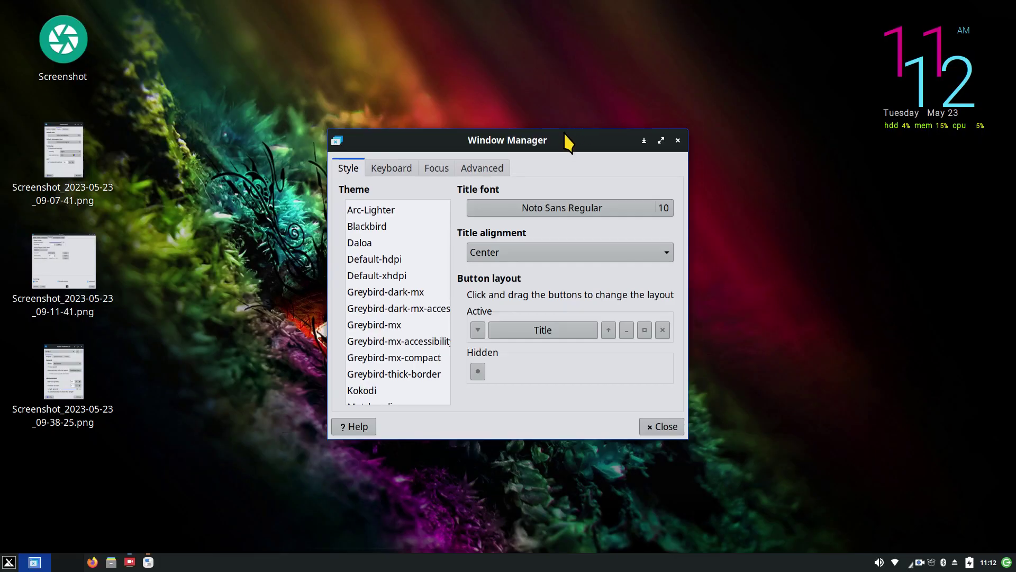
pyautogui.doubleClick(410, 138)
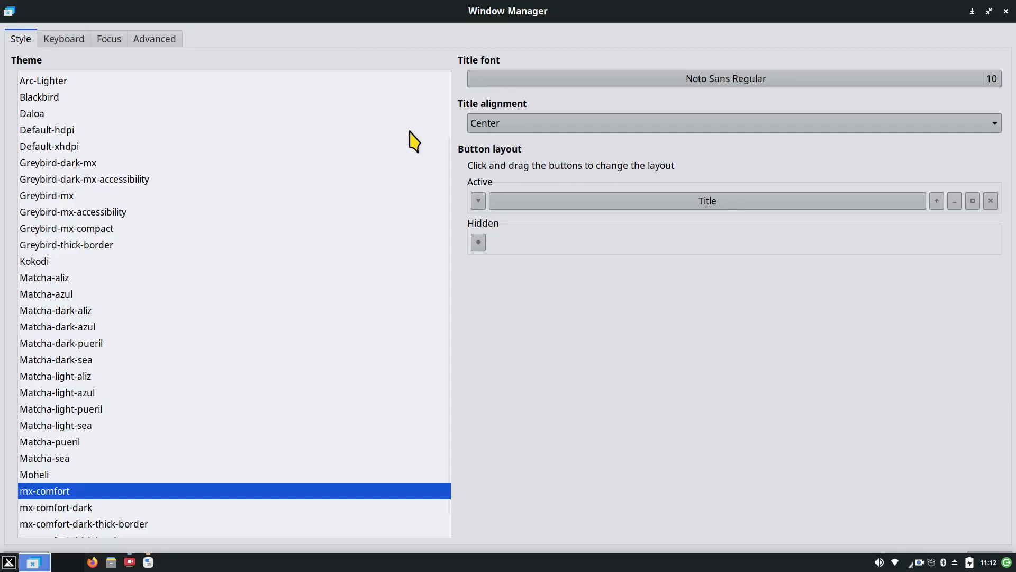
pyautogui.doubleClick(565, 7)
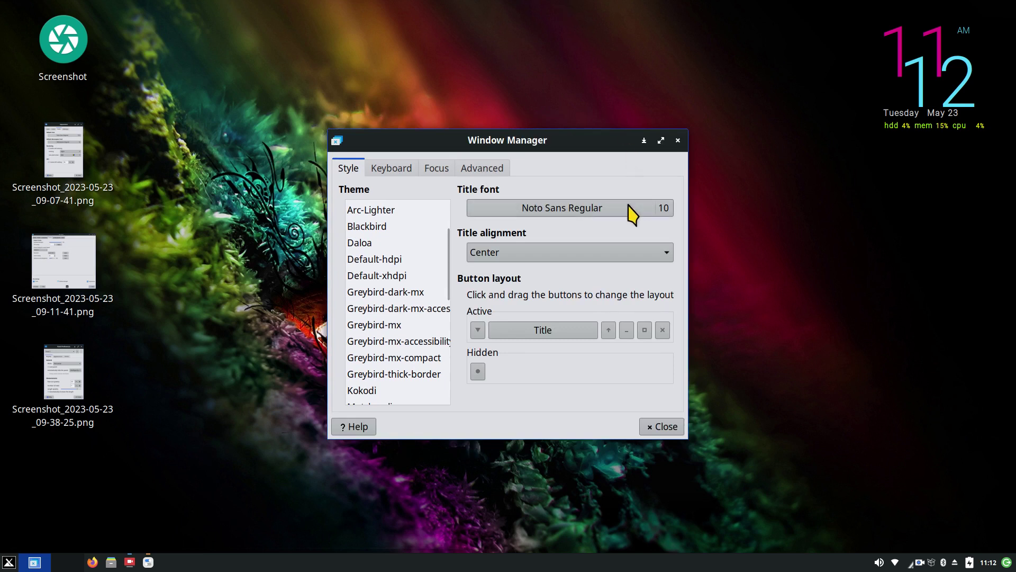
# - Check the title font chooser without changing the font, and close the Window Manager settings
pyautogui.moveTo(572, 139); pyautogui.dragTo(610, 110)
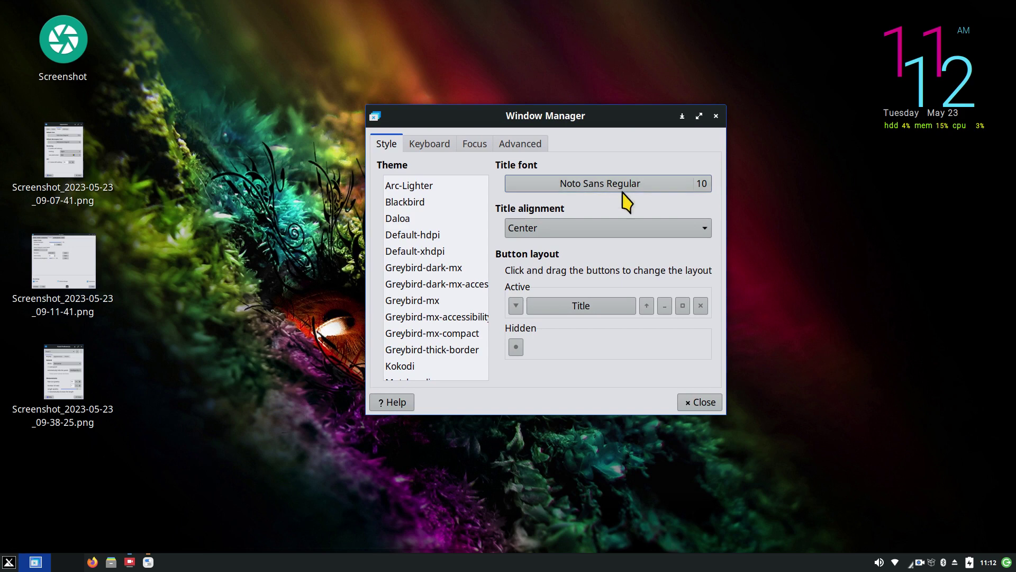
pyautogui.click(708, 183)
pyautogui.click(454, 140)
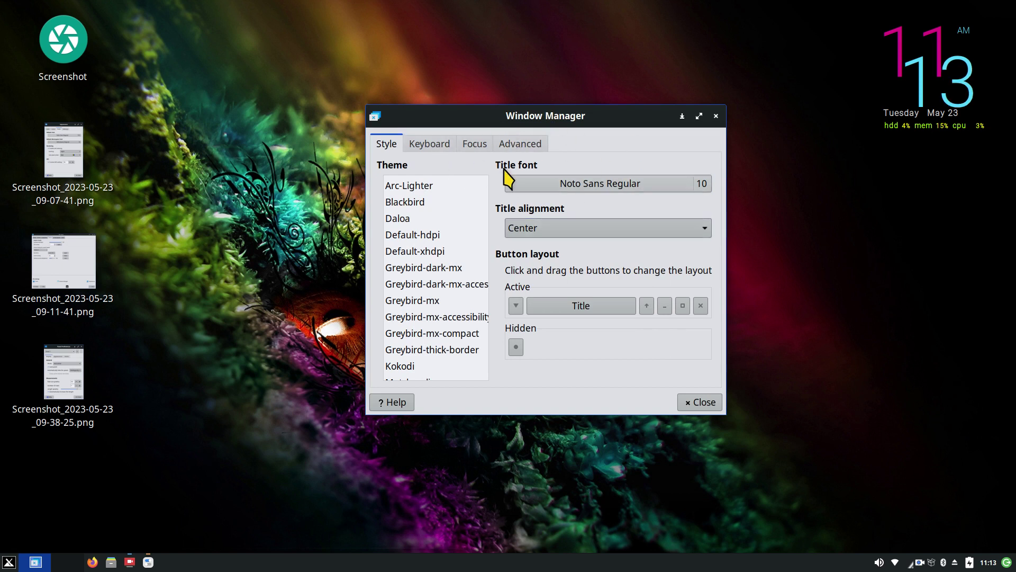
pyautogui.click(699, 403)
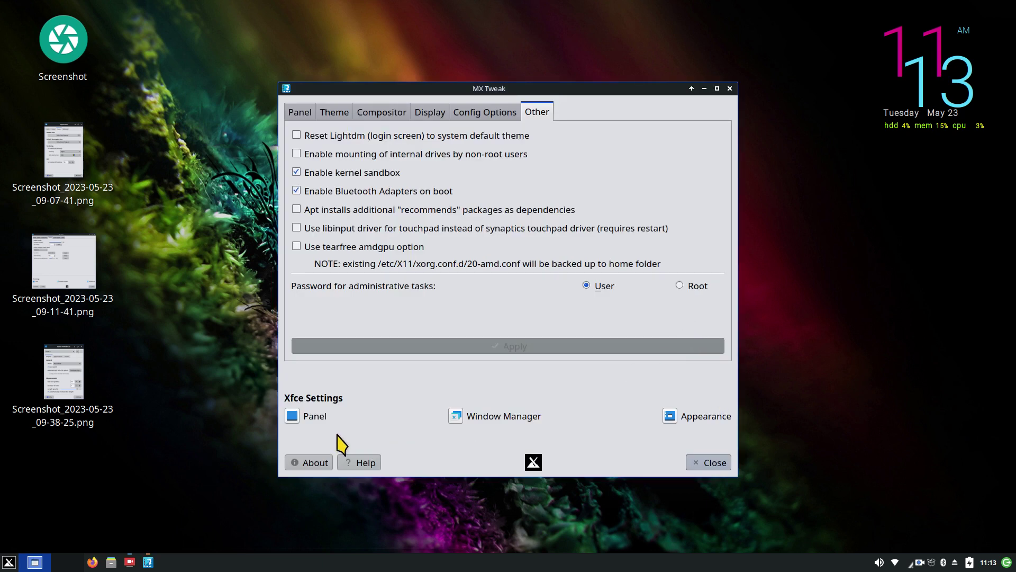
# - View the panel preferences from MX Tweak, and close them along with the remaining MX windows
pyautogui.click(293, 417)
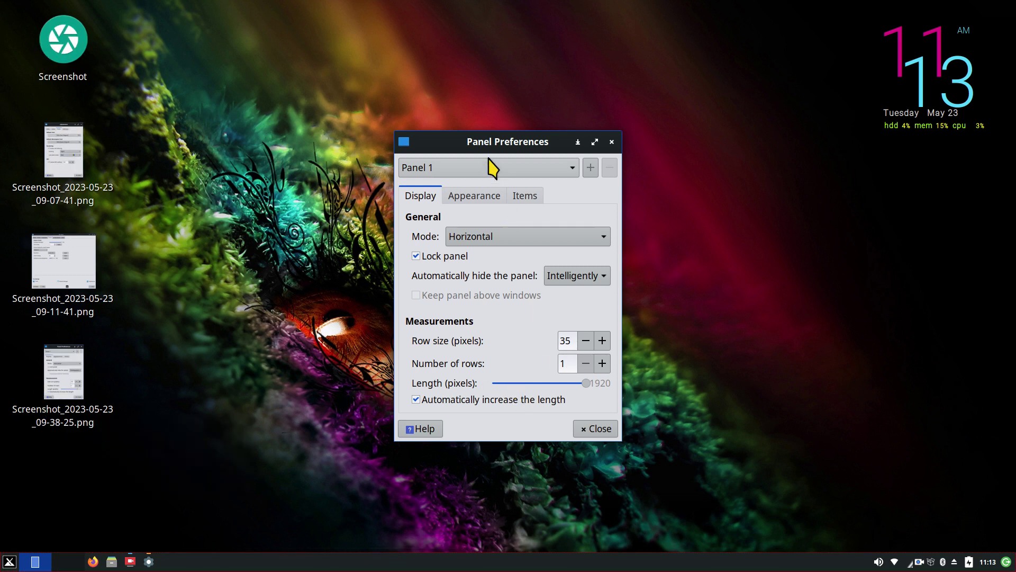
pyautogui.moveTo(512, 149); pyautogui.dragTo(552, 100)
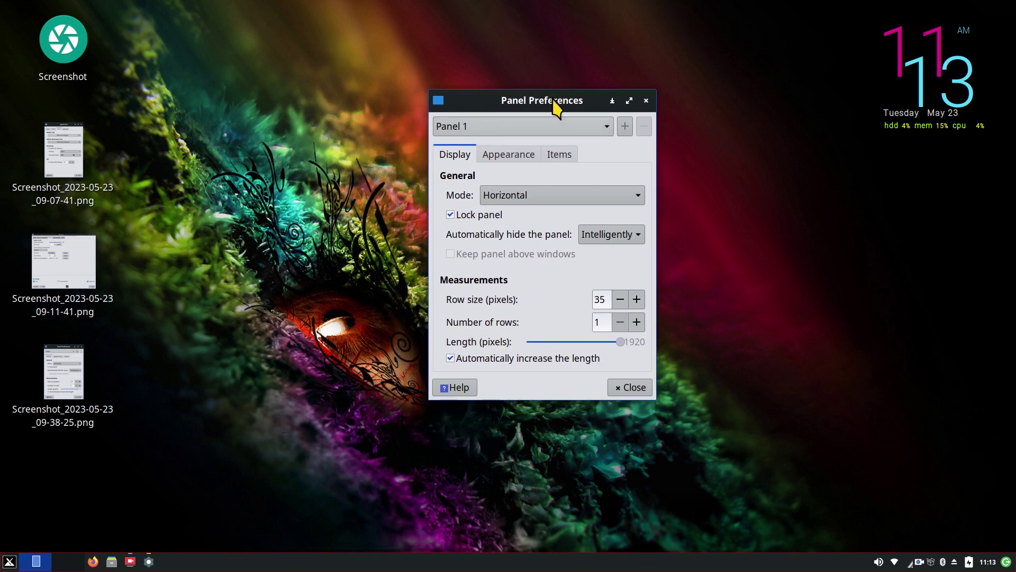
pyautogui.click(647, 101)
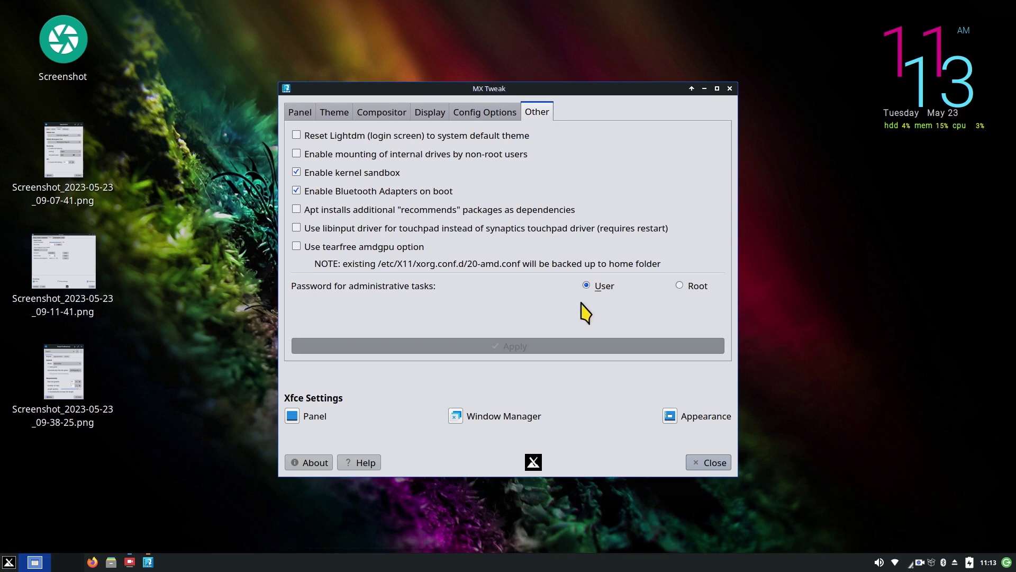
pyautogui.press('Escape')
pyautogui.press('Escape')
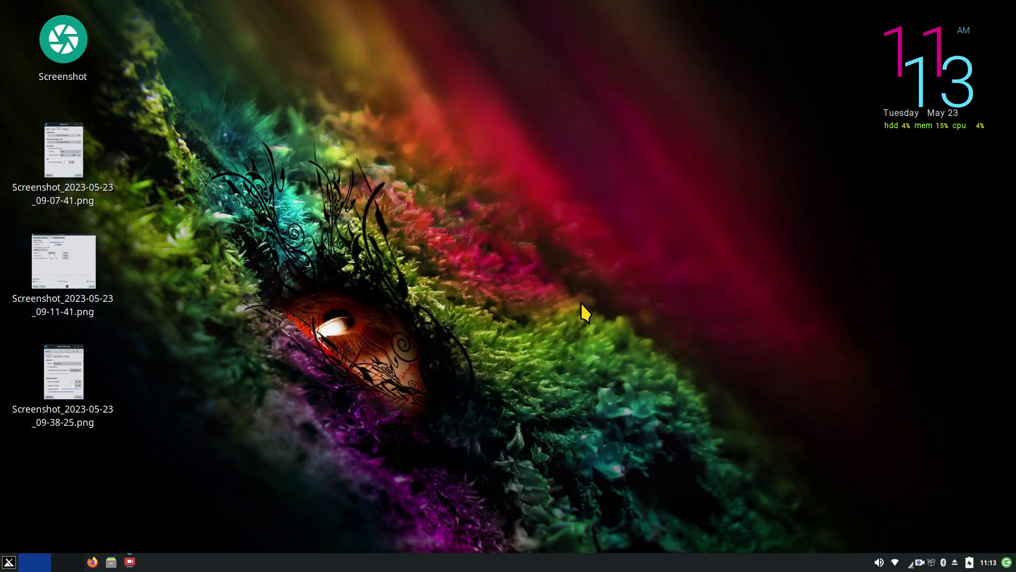
# - View the Panel settings through the Settings Manager and close the window
pyautogui.click(9, 562)
pyautogui.click(237, 279)
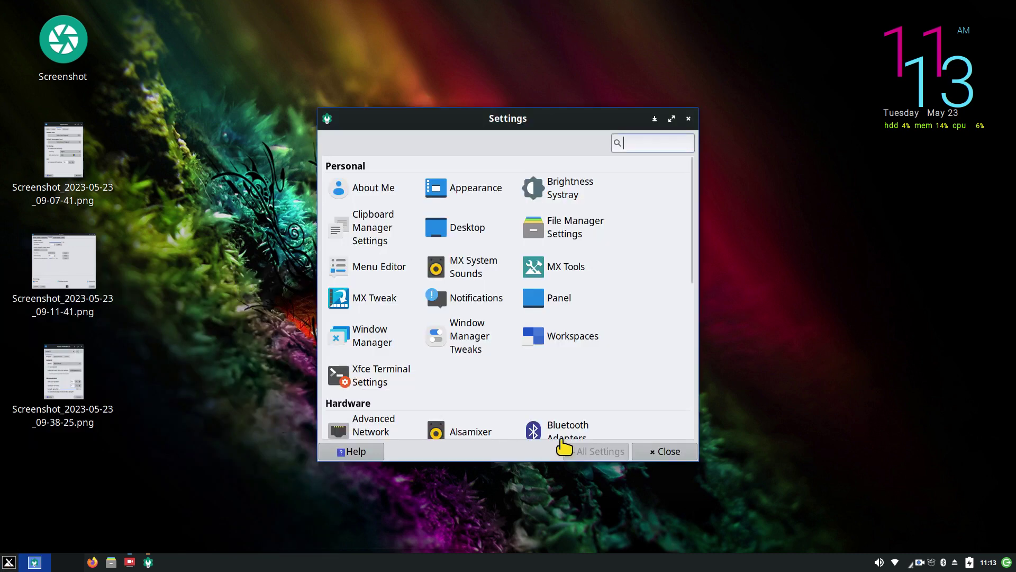
pyautogui.click(559, 302)
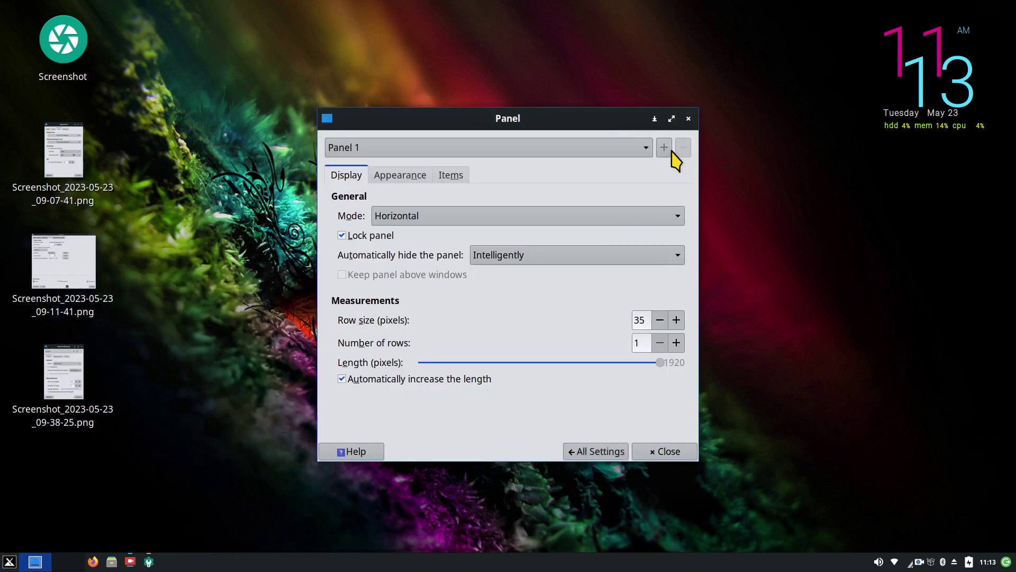
pyautogui.click(689, 119)
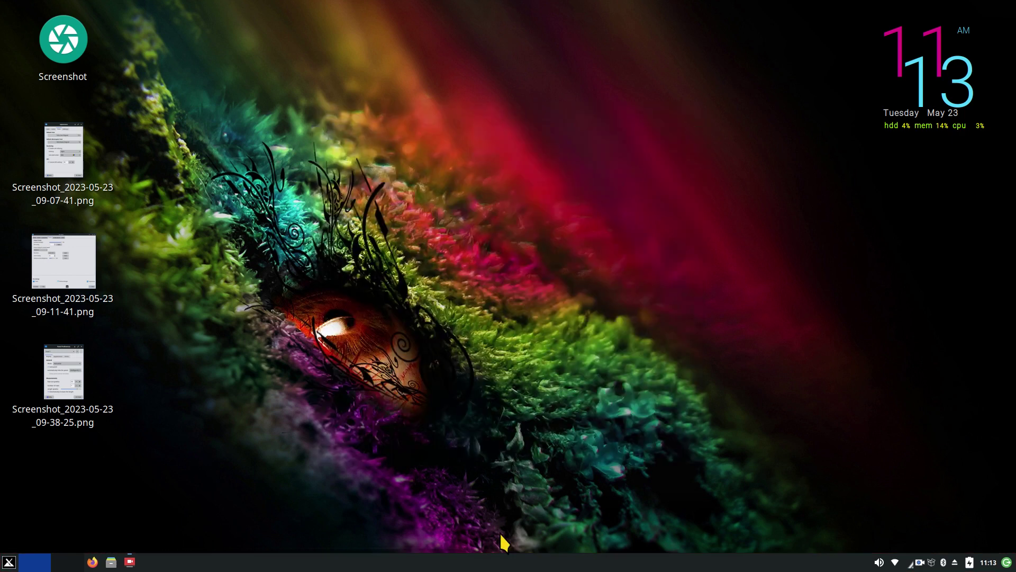
# - From the panel's own preferences, set Panel 1's length to 1 pixel and disable Automatically increase the length
pyautogui.rightClick(515, 563)
pyautogui.moveTo(540, 550)
pyautogui.click(683, 503)
pyautogui.moveTo(531, 144); pyautogui.dragTo(503, 101)
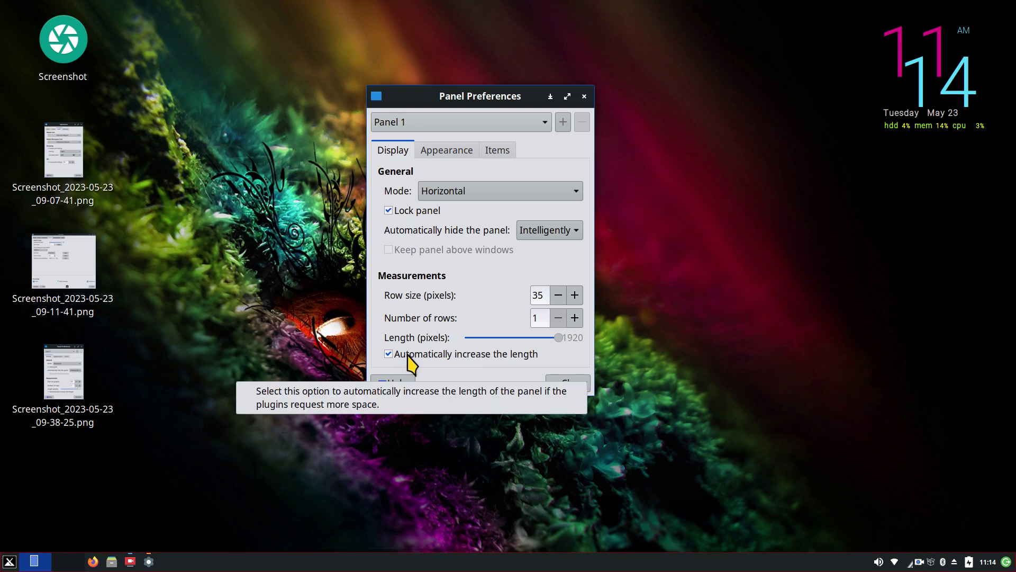
pyautogui.moveTo(559, 337); pyautogui.dragTo(472, 340)
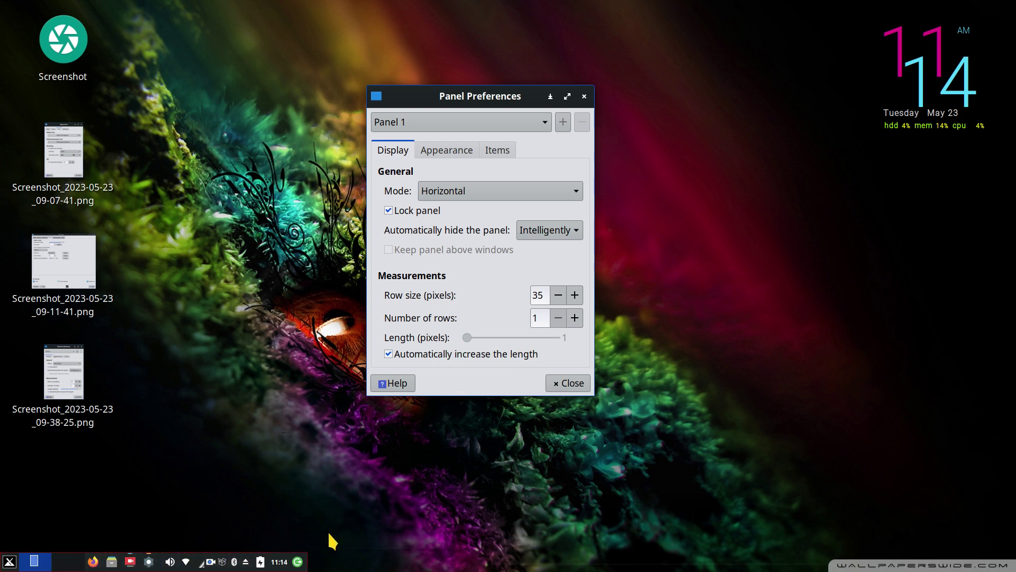
pyautogui.click(389, 354)
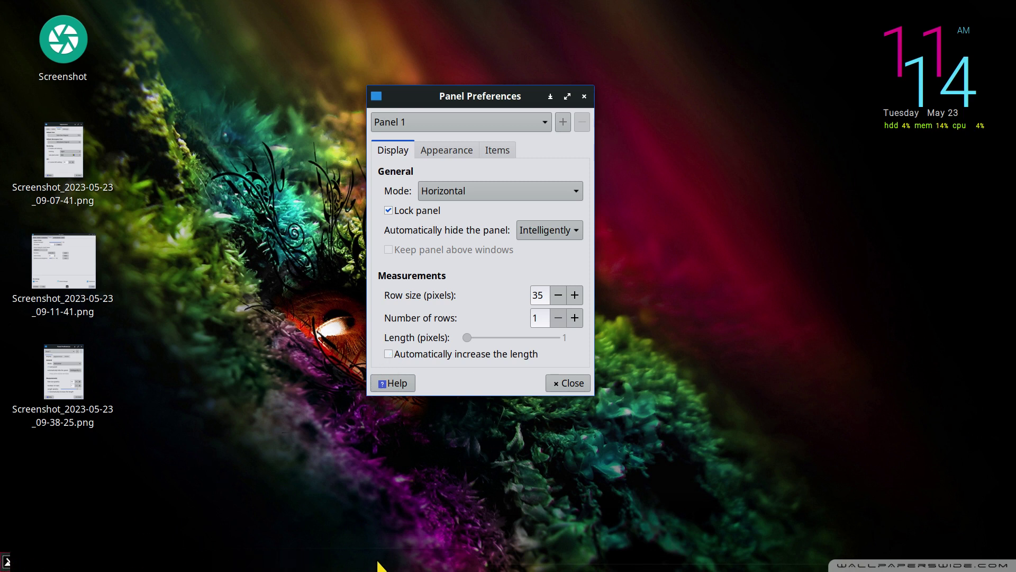
pyautogui.click(570, 384)
# - Try to reach the panel options from the desktop's bottom edge and the applications menu
pyautogui.rightClick(489, 566)
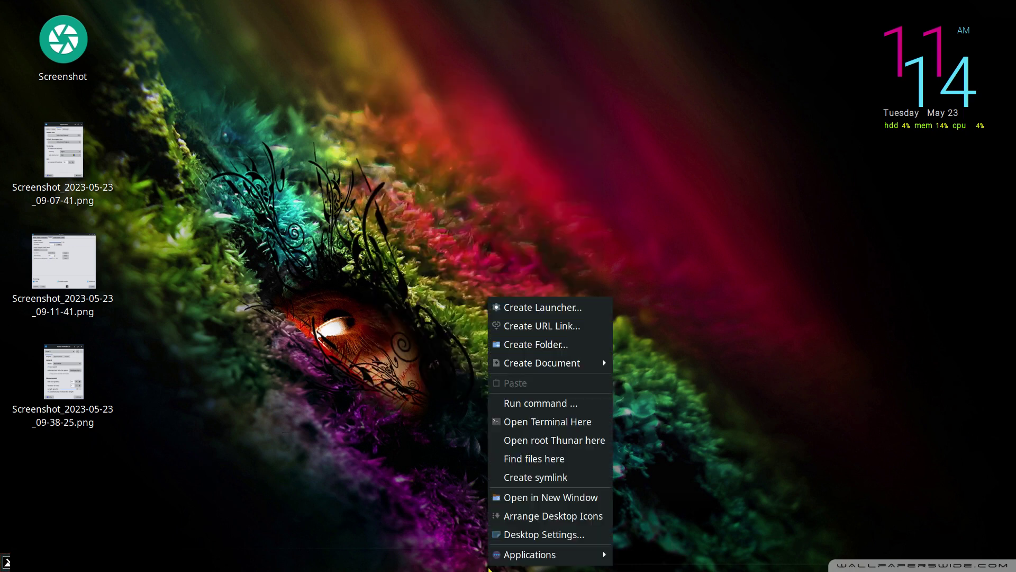
pyautogui.click(312, 435)
pyautogui.rightClick(320, 196)
pyautogui.click(602, 312)
pyautogui.rightClick(650, 565)
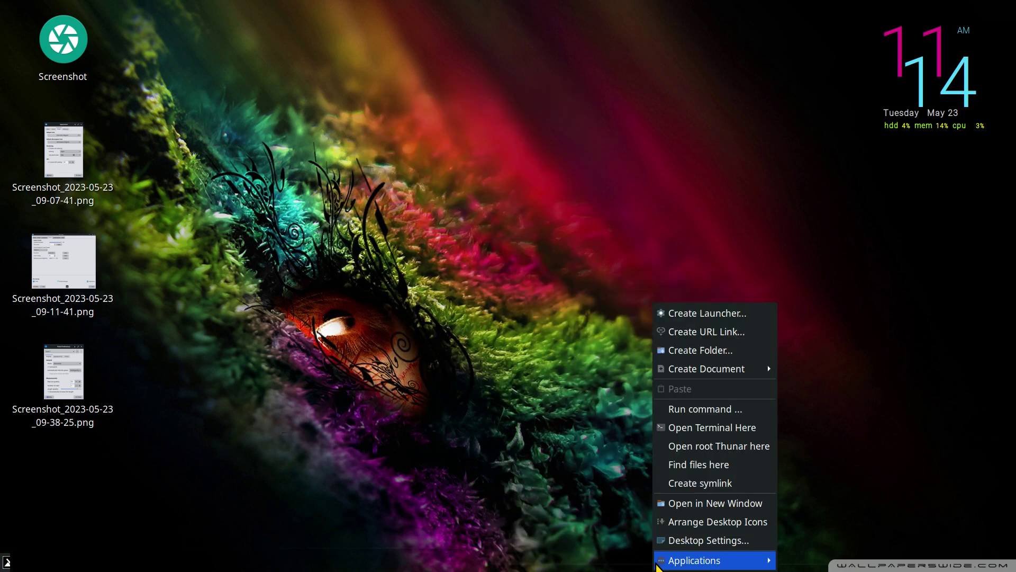
pyautogui.click(339, 430)
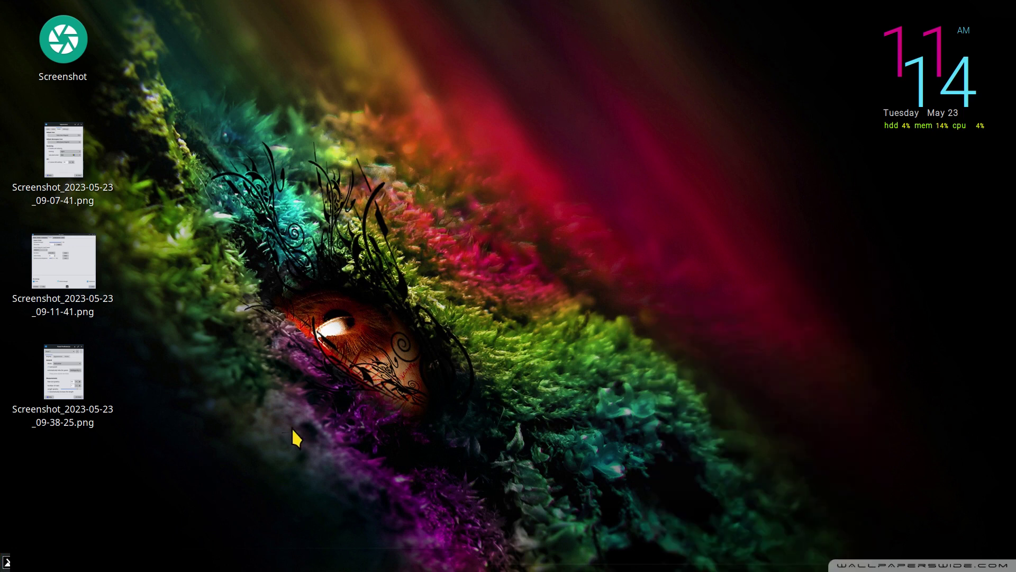
pyautogui.click(6, 563)
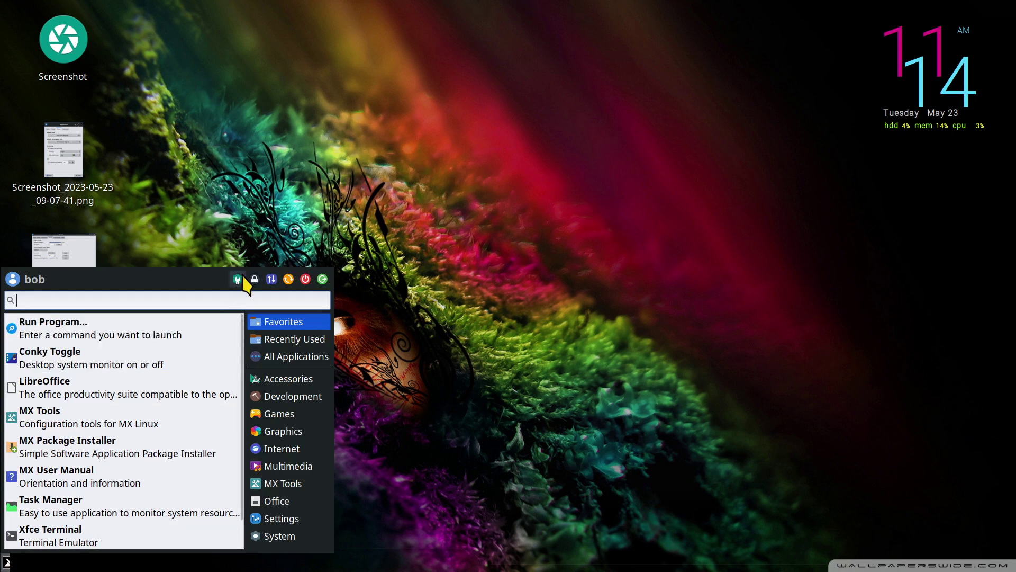
pyautogui.click(479, 325)
# - Open Panel Preferences from the desktop's application list, enable Automatically increase the length, and set the length to 843 pixels
pyautogui.rightClick(417, 128)
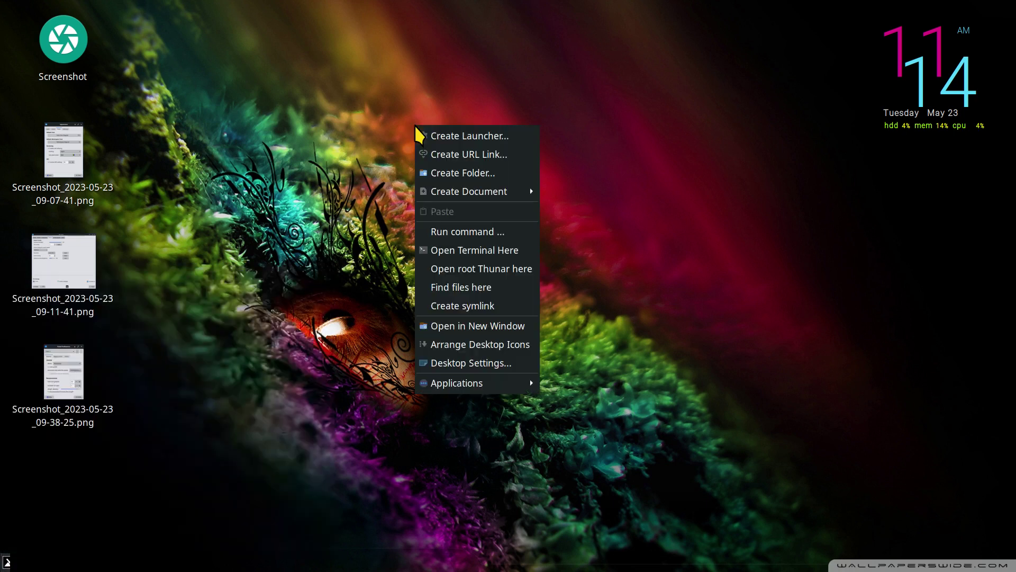
pyautogui.moveTo(508, 389)
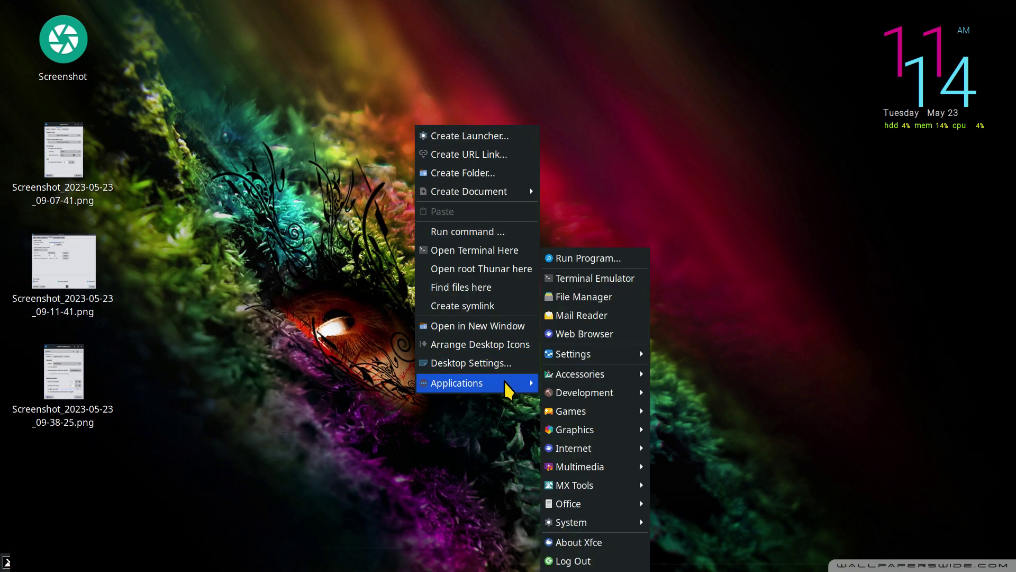
pyautogui.moveTo(614, 360)
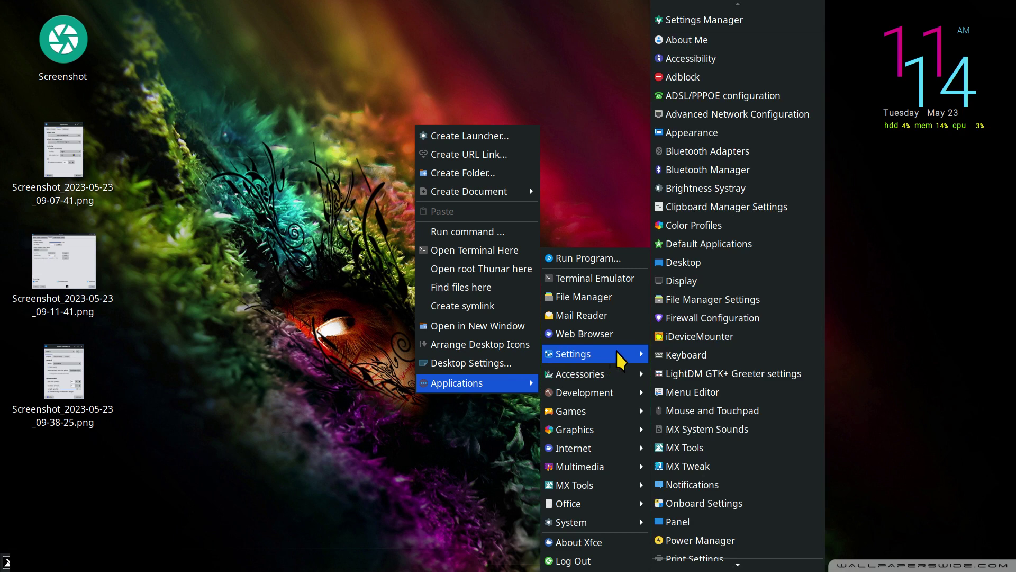
pyautogui.click(678, 522)
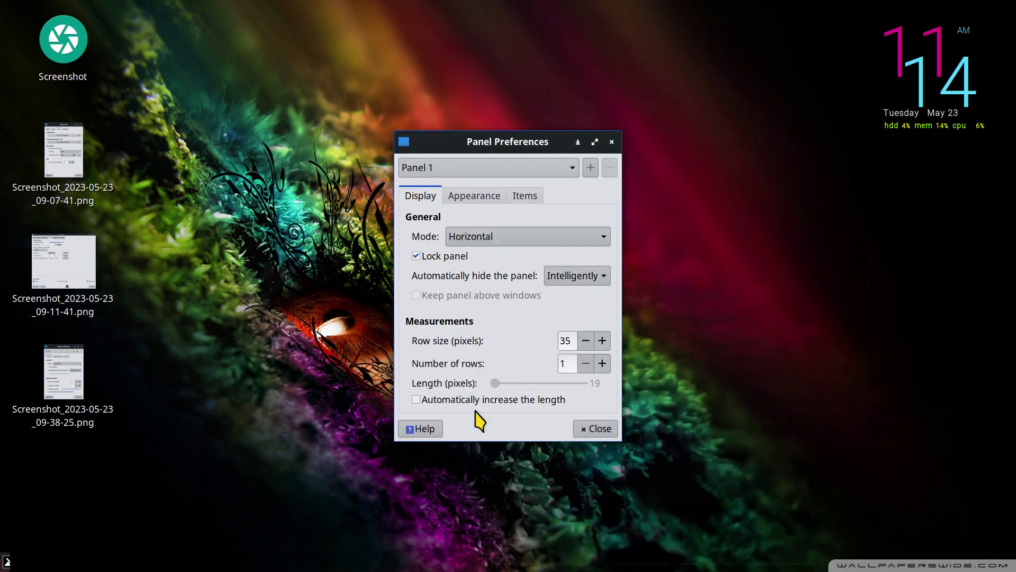
pyautogui.click(416, 400)
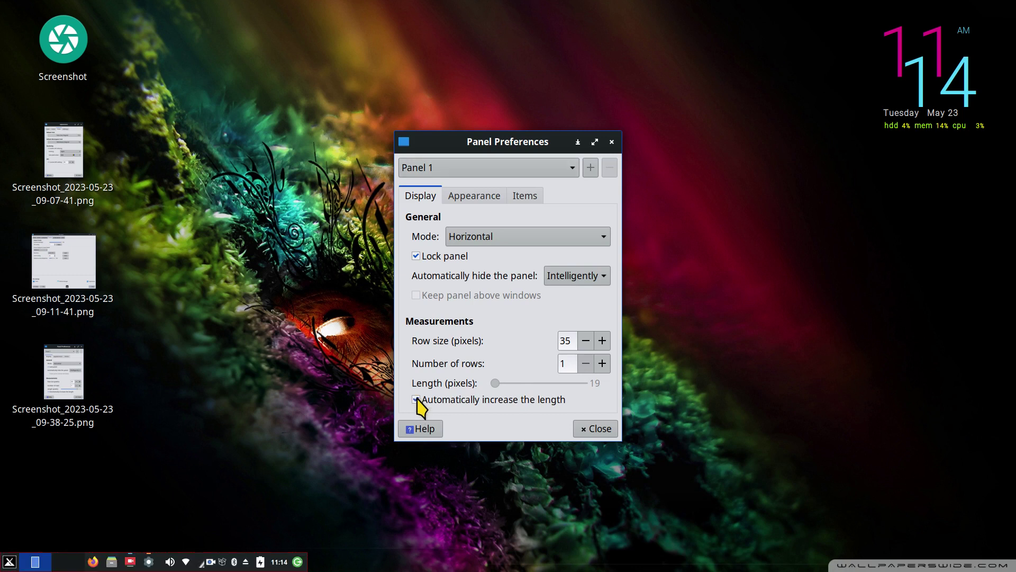
pyautogui.moveTo(496, 383); pyautogui.dragTo(535, 384)
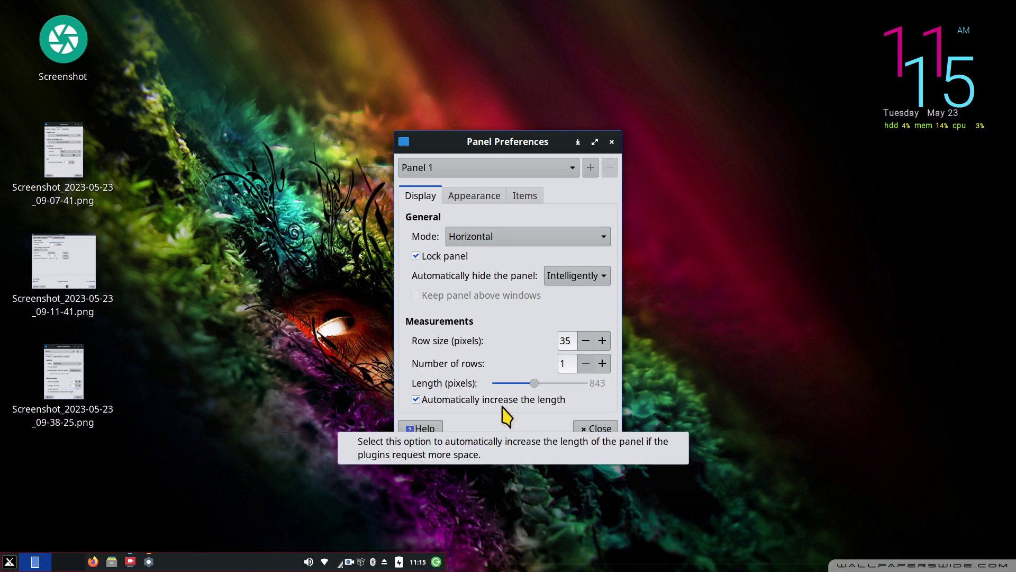
# - Extend Panel 1's length to 1920 pixels and raise its number of rows to 6
pyautogui.moveTo(535, 385); pyautogui.dragTo(631, 390)
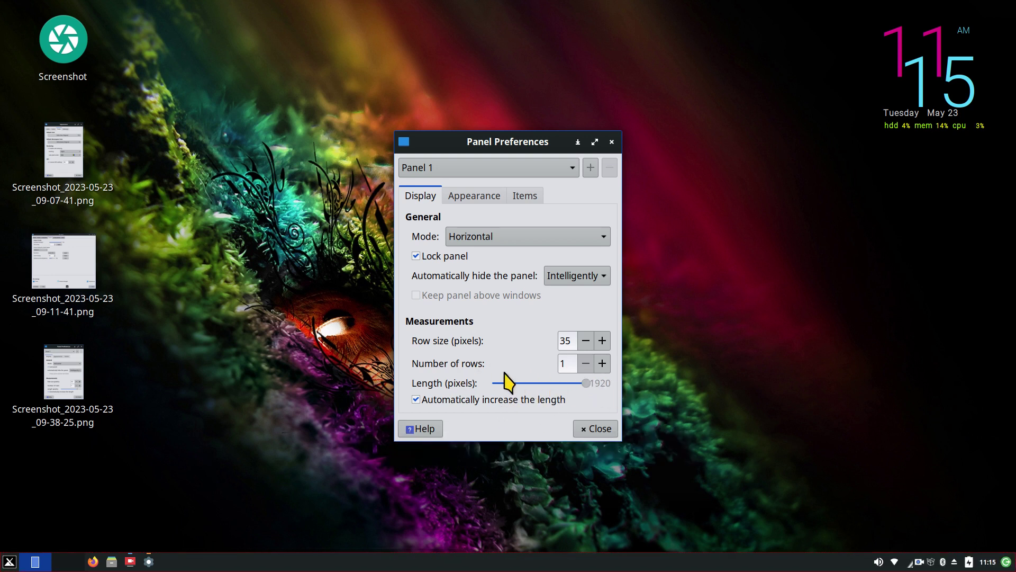
pyautogui.click(603, 364)
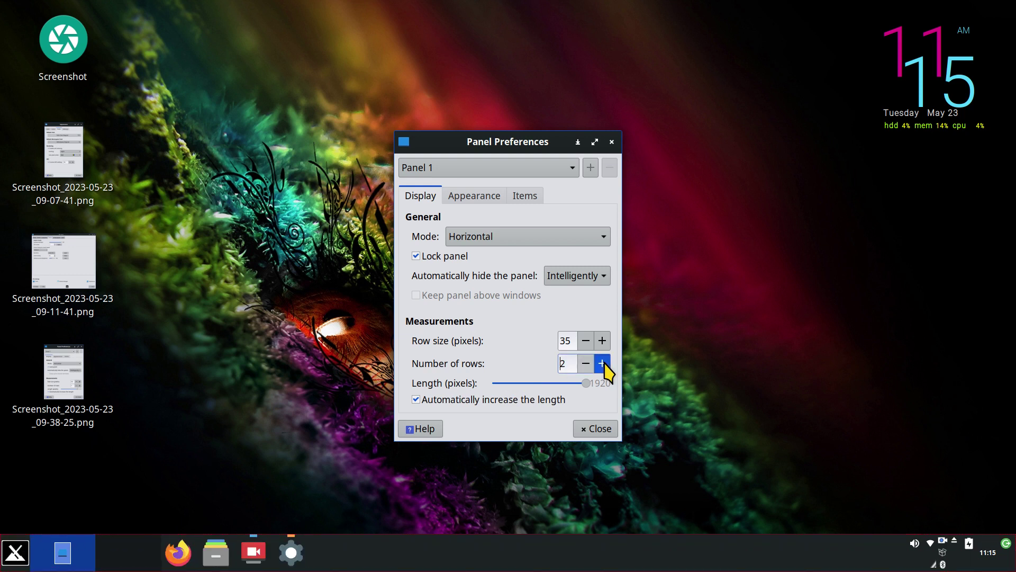
pyautogui.click(603, 364)
pyautogui.click(603, 363)
pyautogui.click(602, 363)
pyautogui.click(602, 363)
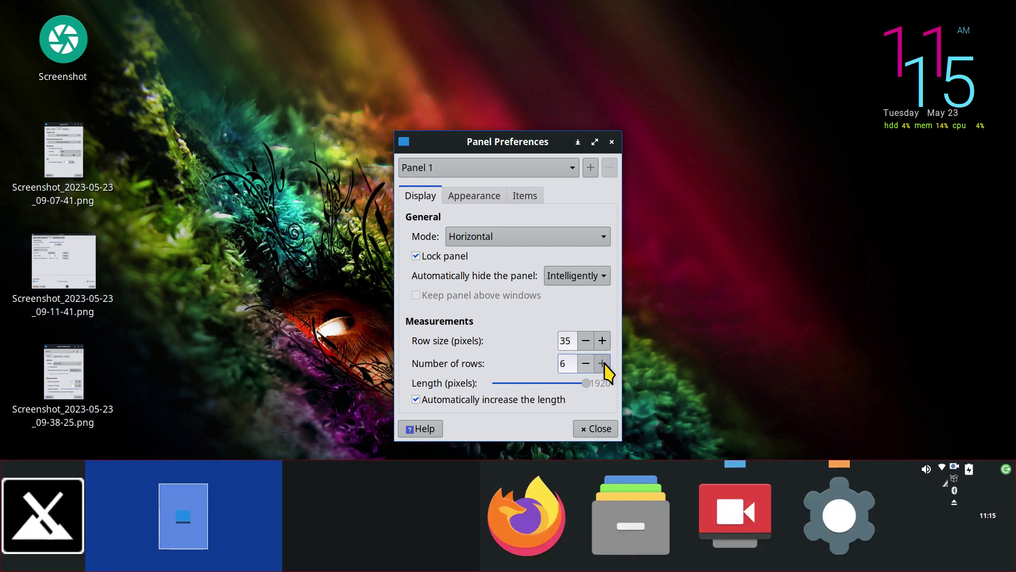
# - Reduce Panel 1's number of rows to 1
pyautogui.click(586, 363)
pyautogui.click(586, 363)
pyautogui.click(585, 363)
pyautogui.click(585, 363)
pyautogui.click(586, 363)
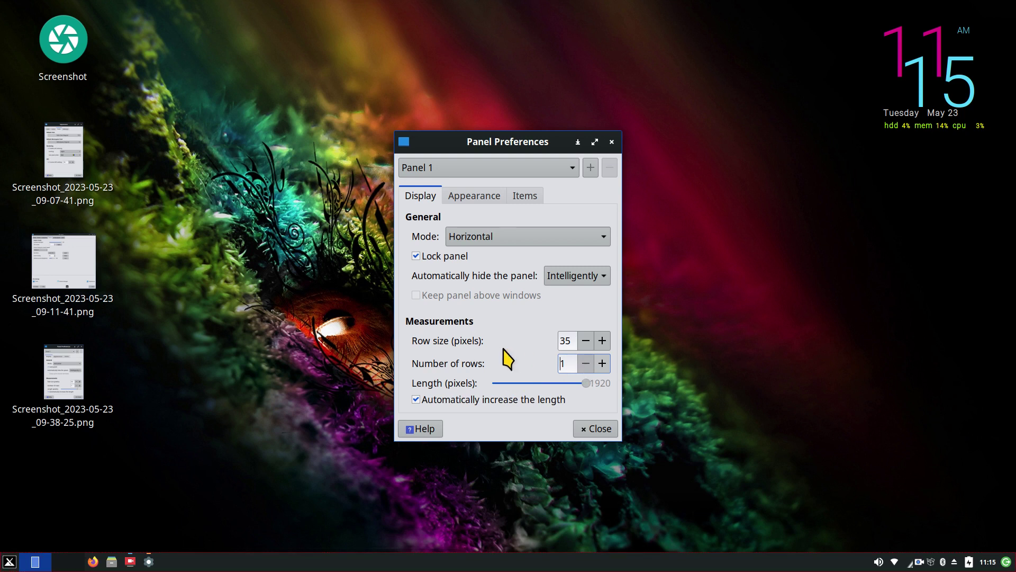
# - Copy the row size value, try a row size of 128 pixels, and restore it to 35 pixels
pyautogui.doubleClick(566, 340)
pyautogui.press('super+c')
pyautogui.rightClick(564, 342)
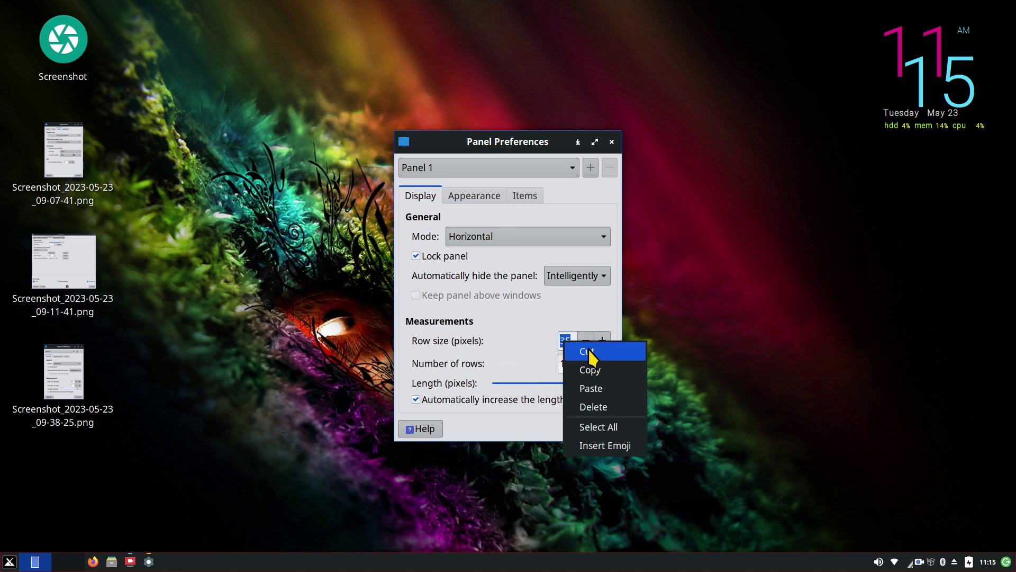
pyautogui.click(612, 387)
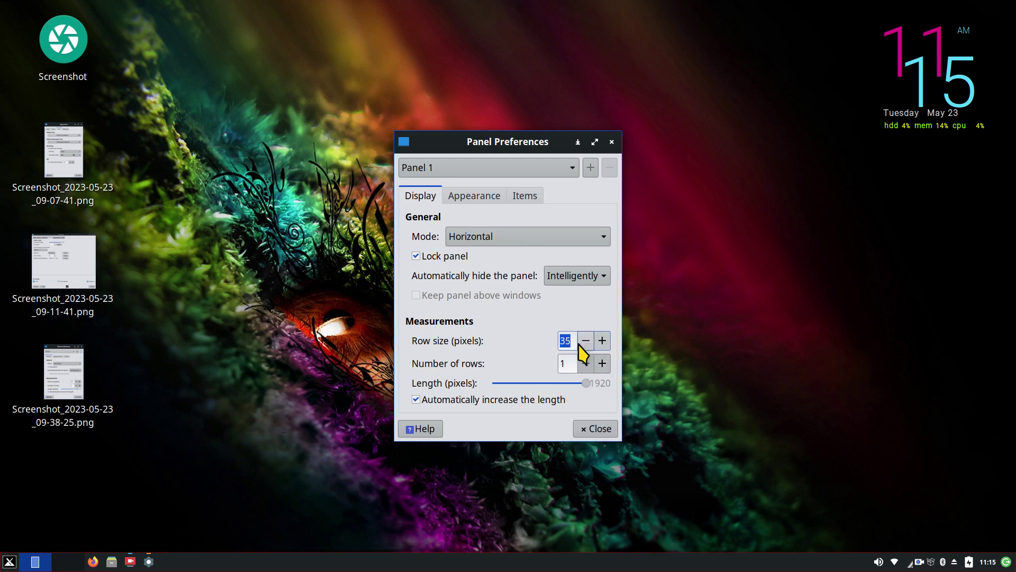
pyautogui.click(603, 341)
pyautogui.moveTo(602, 342); pyautogui.dragTo(602, 342)
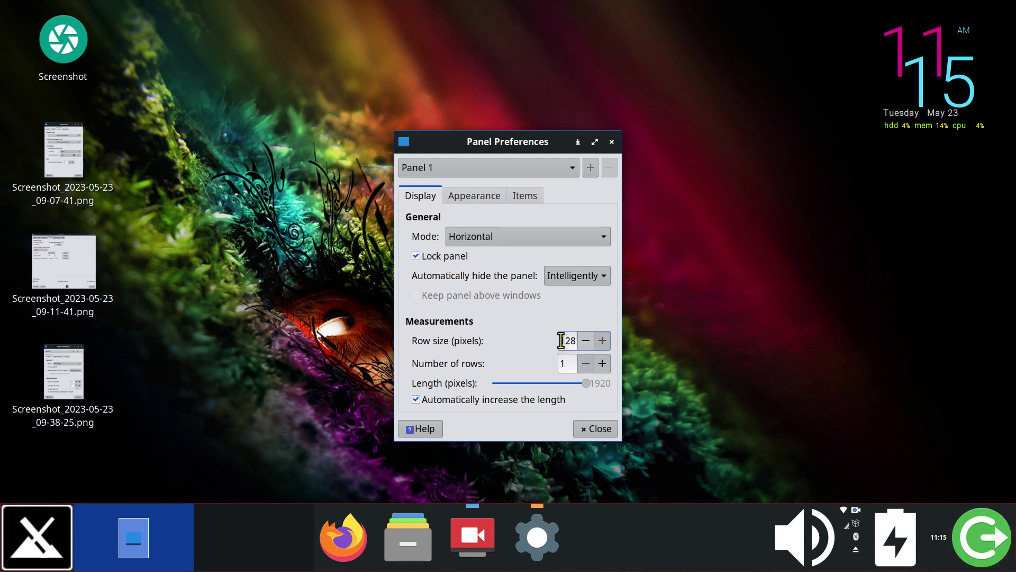
pyautogui.rightClick(583, 350)
pyautogui.click(593, 385)
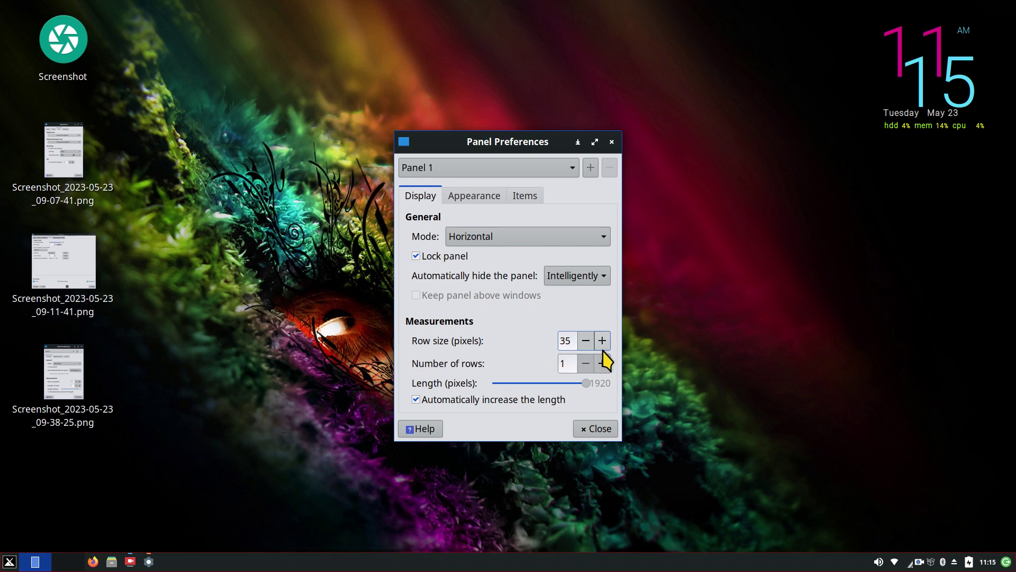
# - Switch Automatically hide the panel to Never and back to Intelligently, and close Panel Preferences
pyautogui.click(567, 280)
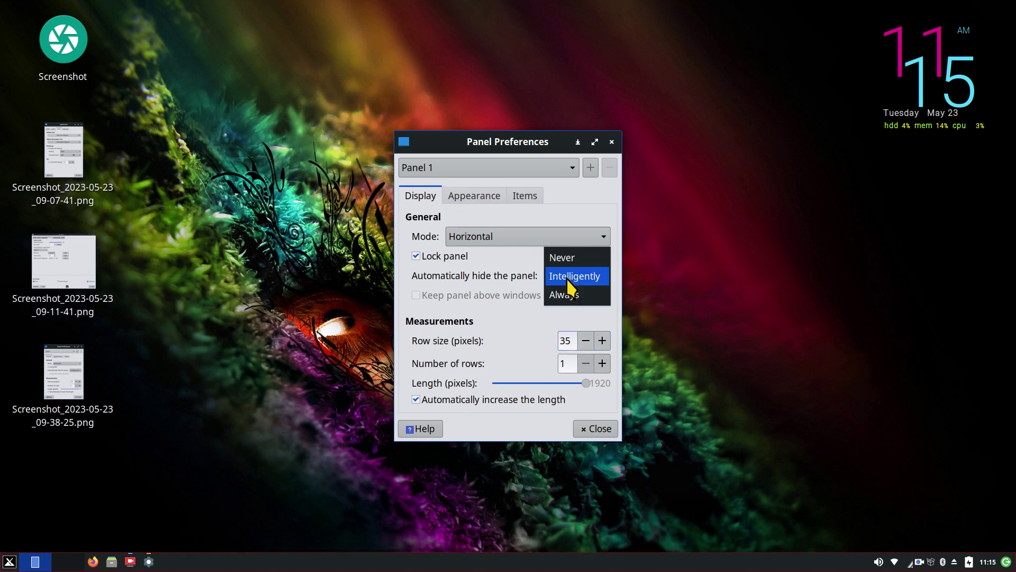
pyautogui.click(567, 260)
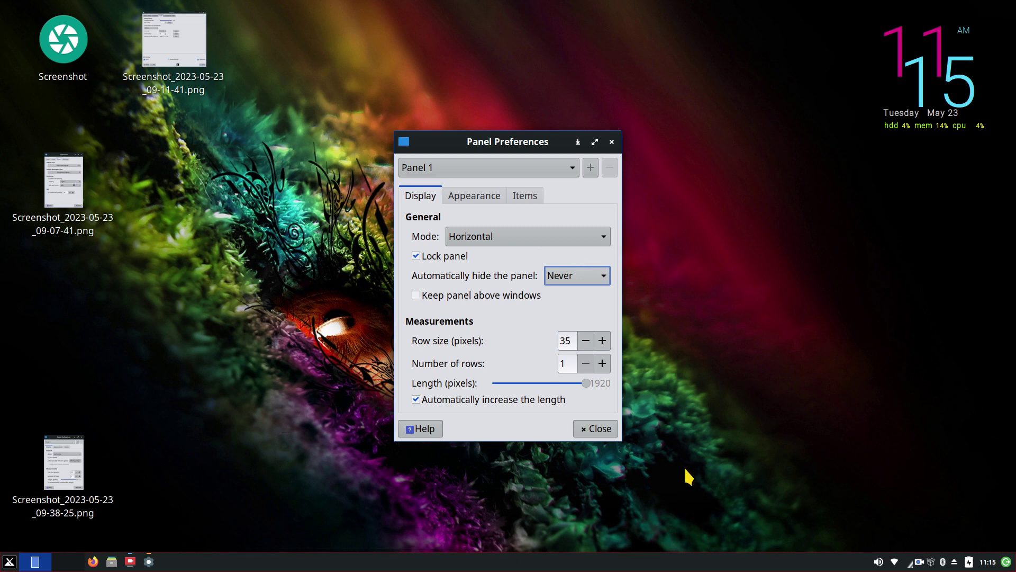
pyautogui.click(557, 277)
pyautogui.click(558, 291)
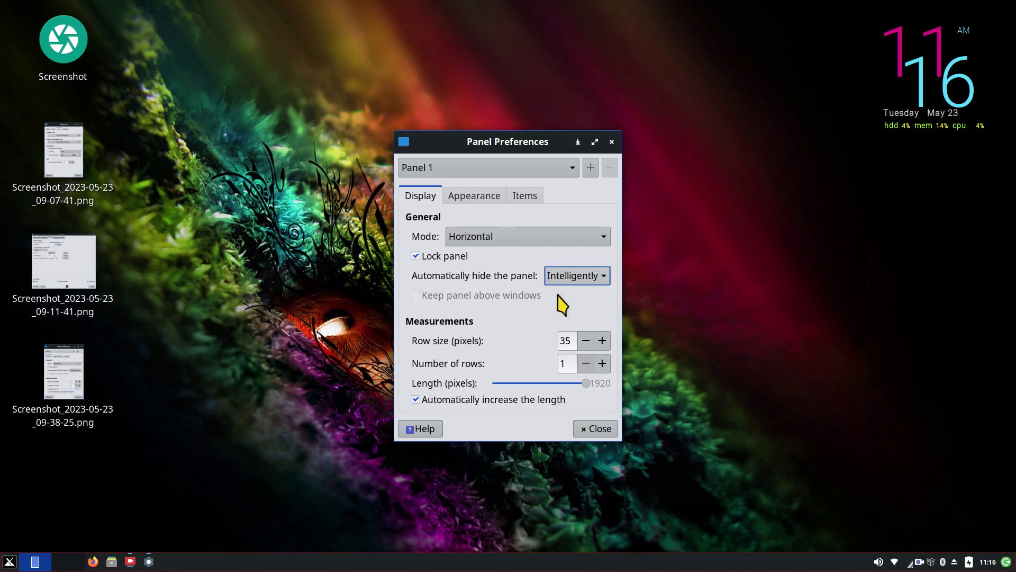
pyautogui.click(611, 143)
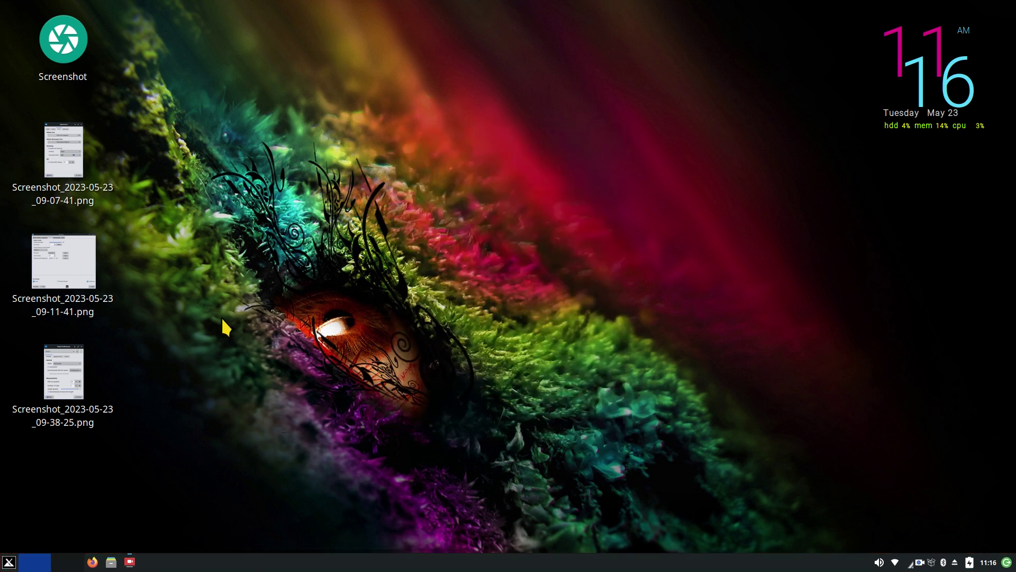
# - Open Firefox and test intelligent hiding by moving its window down over the panel and back up
pyautogui.click(92, 562)
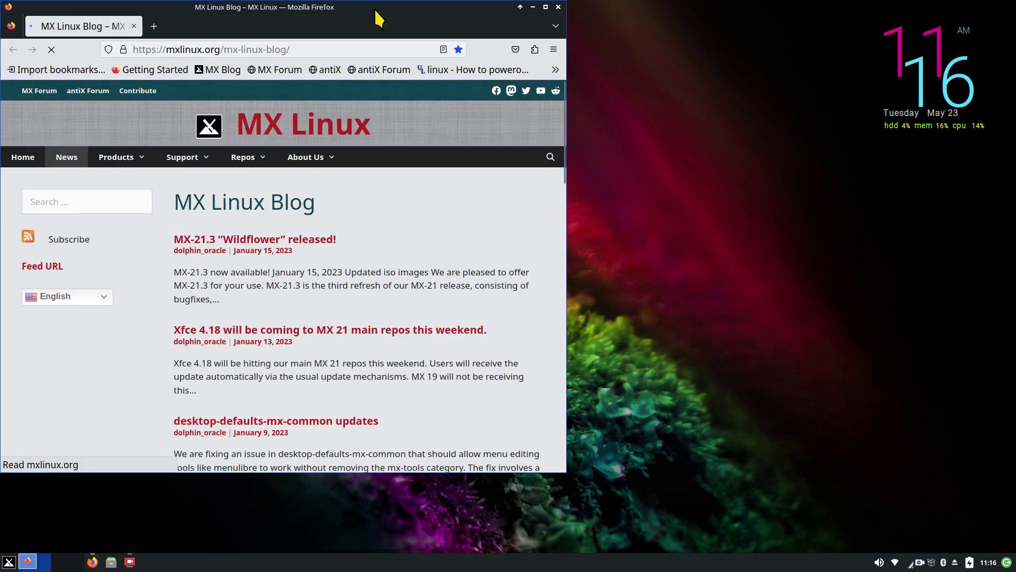
pyautogui.moveTo(374, 12); pyautogui.dragTo(630, 36)
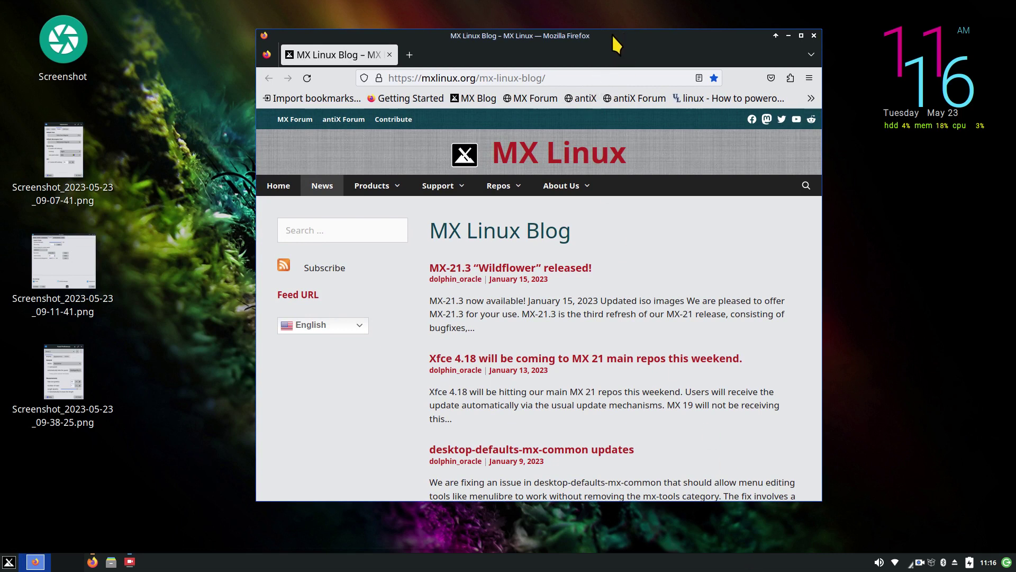
pyautogui.moveTo(614, 36); pyautogui.dragTo(608, 99)
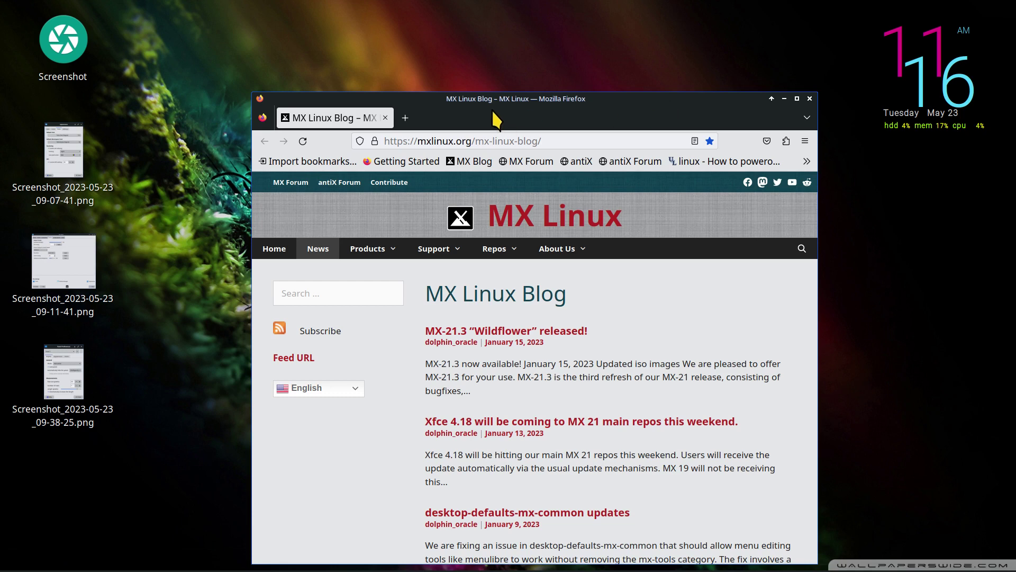
pyautogui.moveTo(484, 100); pyautogui.dragTo(484, 61)
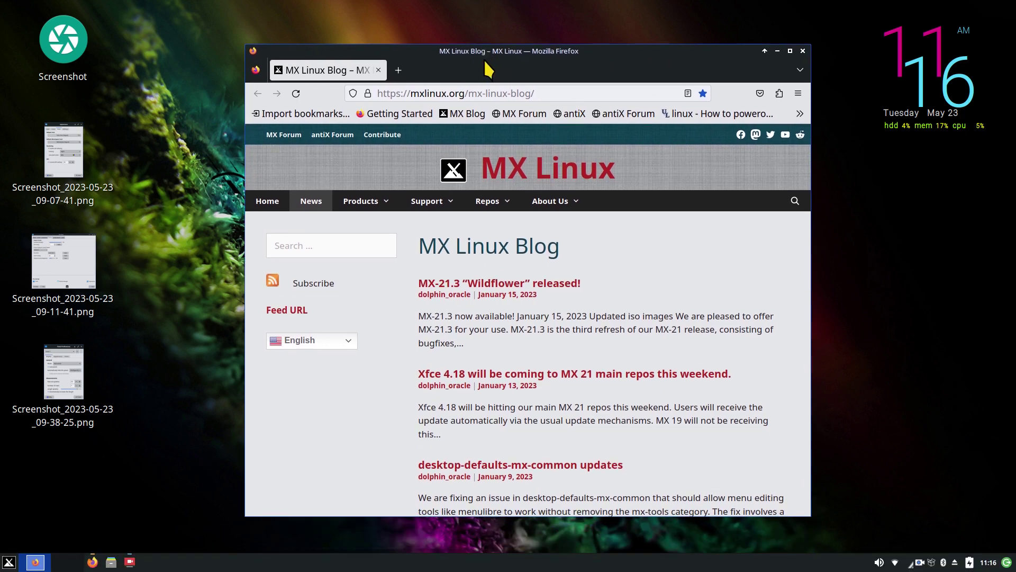
# - Maximize and restore the Firefox window twice, reveal the hidden panel while maximized, and close Firefox
pyautogui.doubleClick(591, 51)
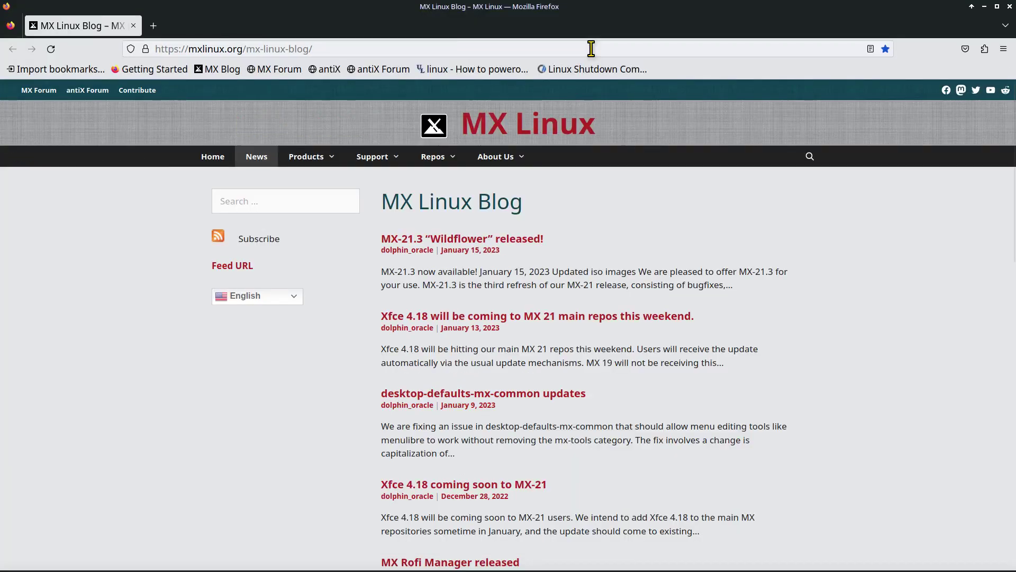
pyautogui.click(998, 6)
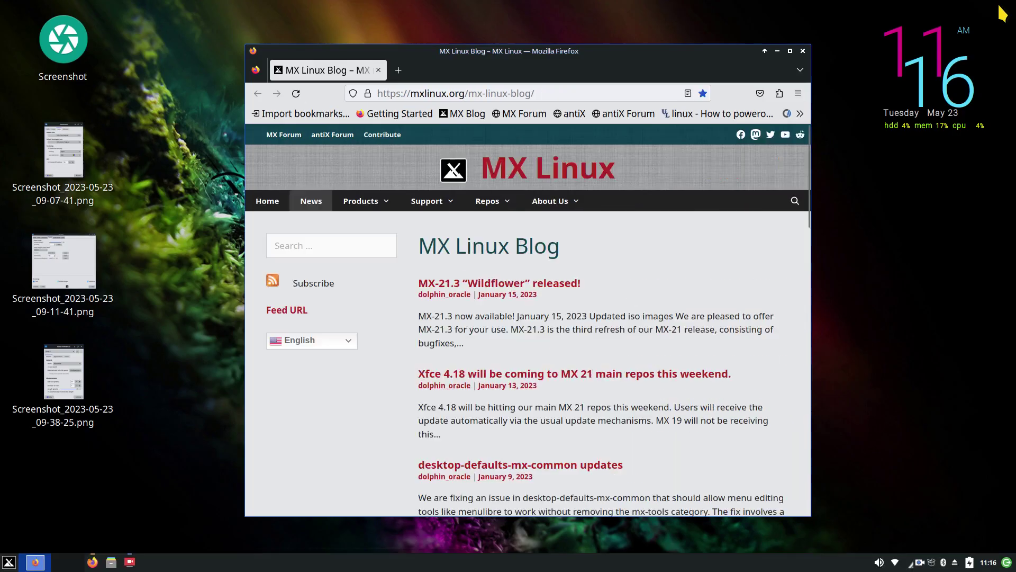
pyautogui.click(790, 51)
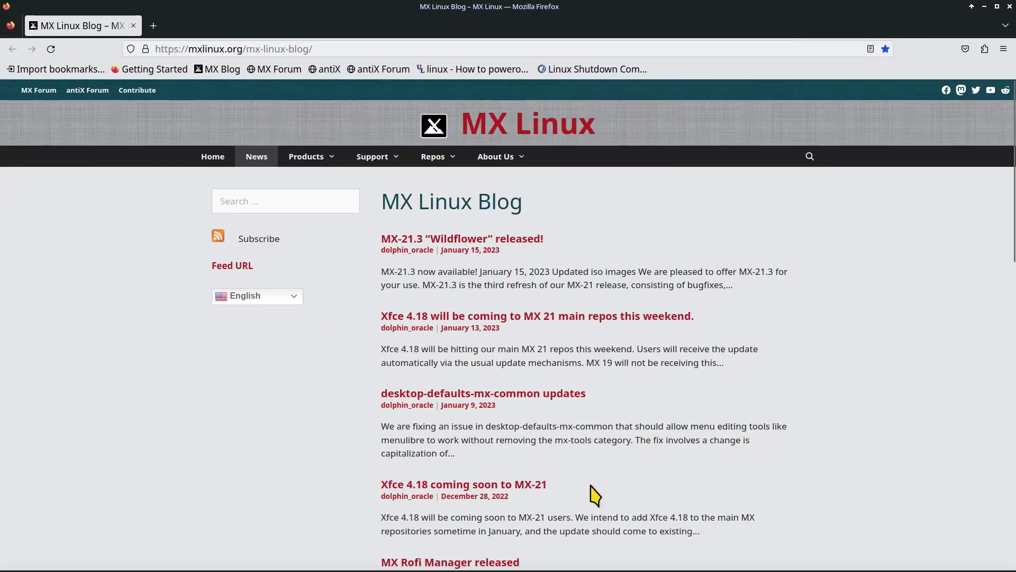
pyautogui.moveTo(587, 569)
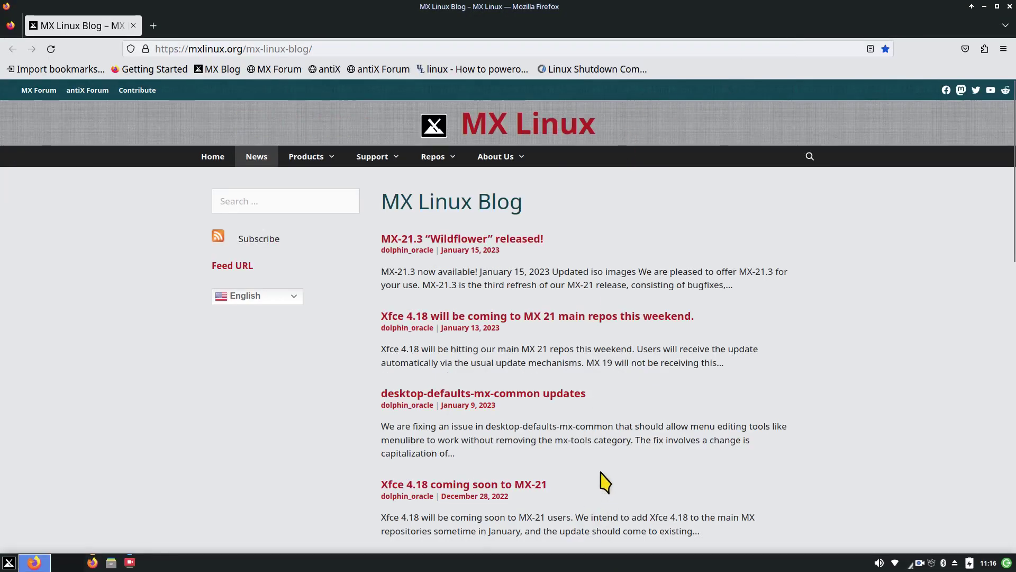
pyautogui.doubleClick(638, 9)
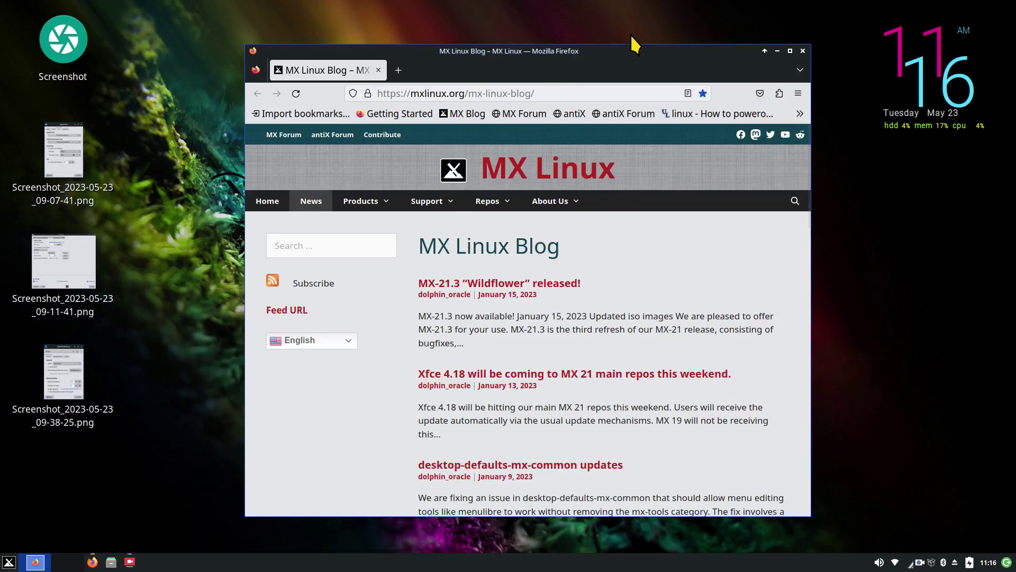
pyautogui.moveTo(631, 54)
pyautogui.mouseDown()
pyautogui.moveTo(633, 109)
pyautogui.moveTo(629, 48)
pyautogui.mouseUp()
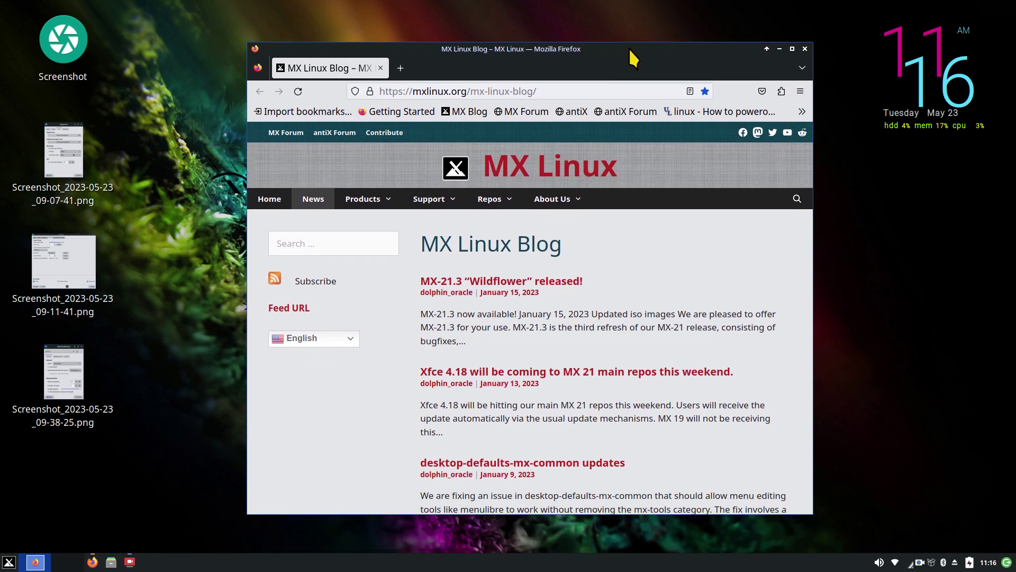
pyautogui.hotkey('alt', 'F4')
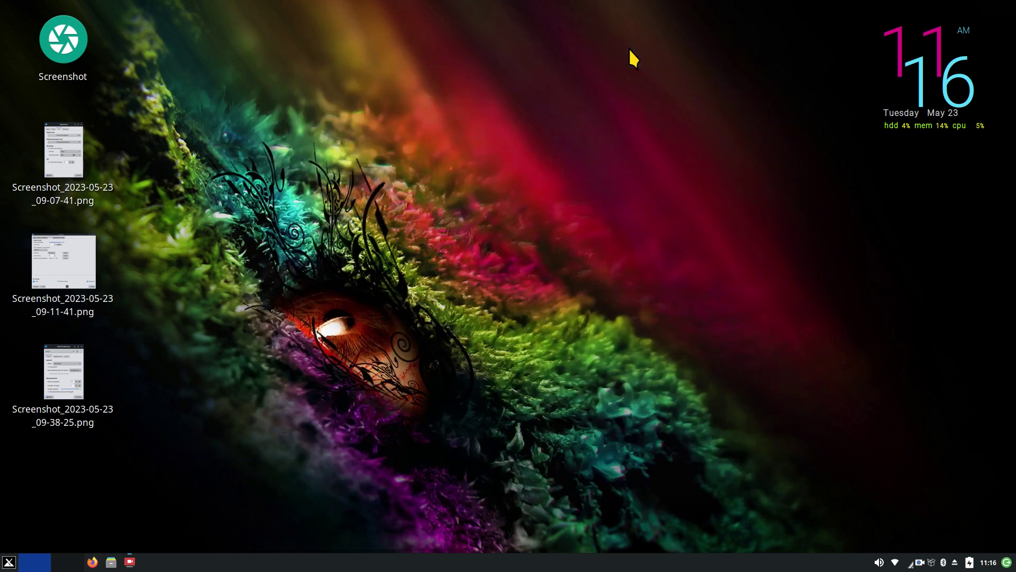
# - Open the Thunar file manager, move its window toward the panel and away again, and close it
pyautogui.click(111, 562)
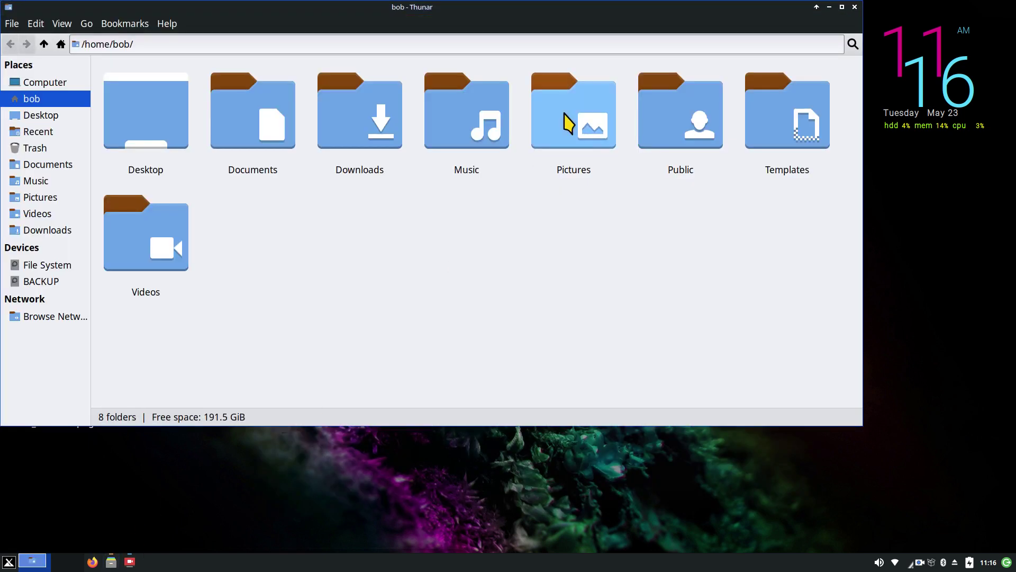
pyautogui.moveTo(463, 16); pyautogui.dragTo(519, 93)
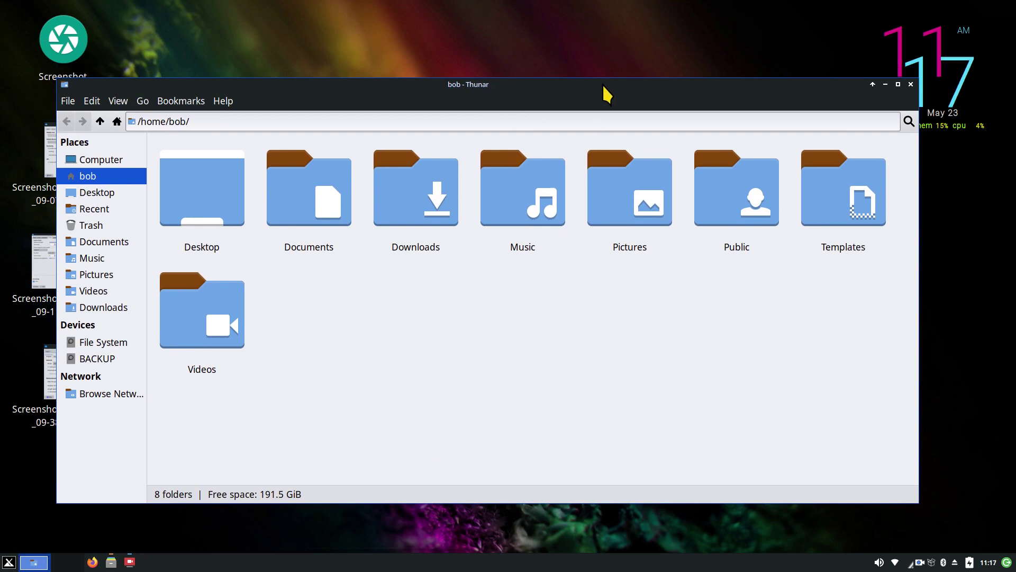
pyautogui.moveTo(602, 88); pyautogui.dragTo(605, 143)
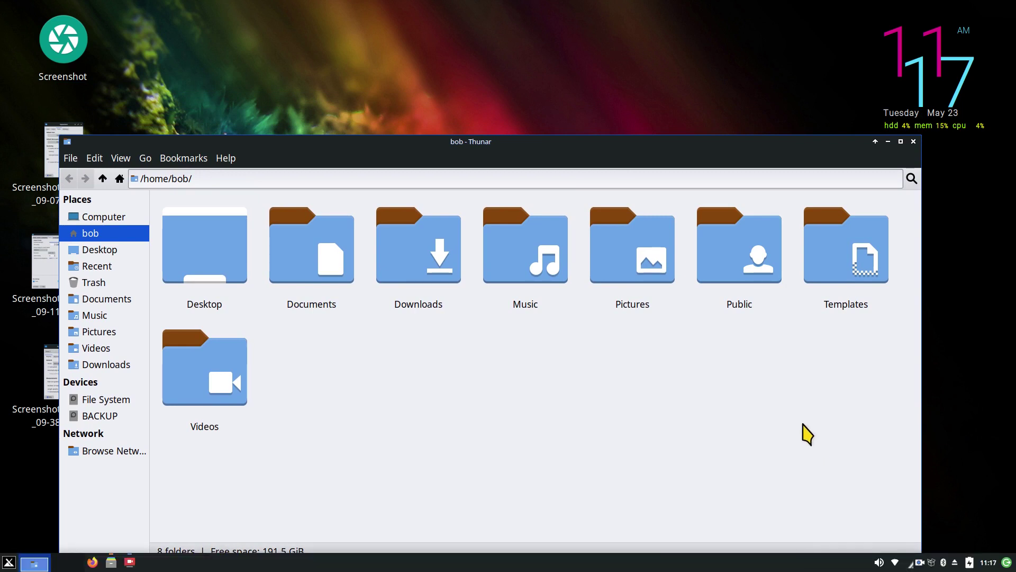
pyautogui.moveTo(645, 147); pyautogui.dragTo(635, 49)
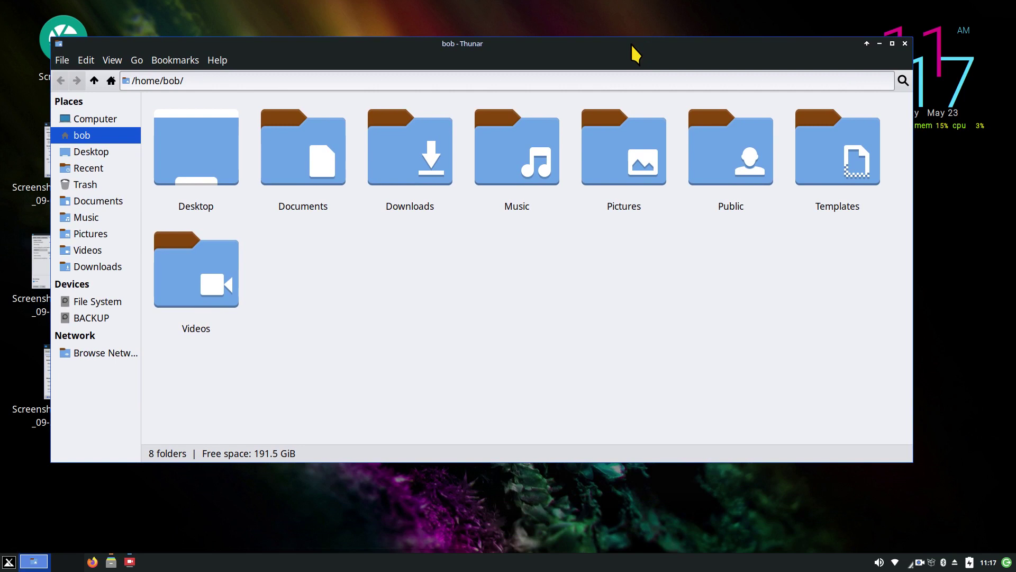
pyautogui.press('super+d')
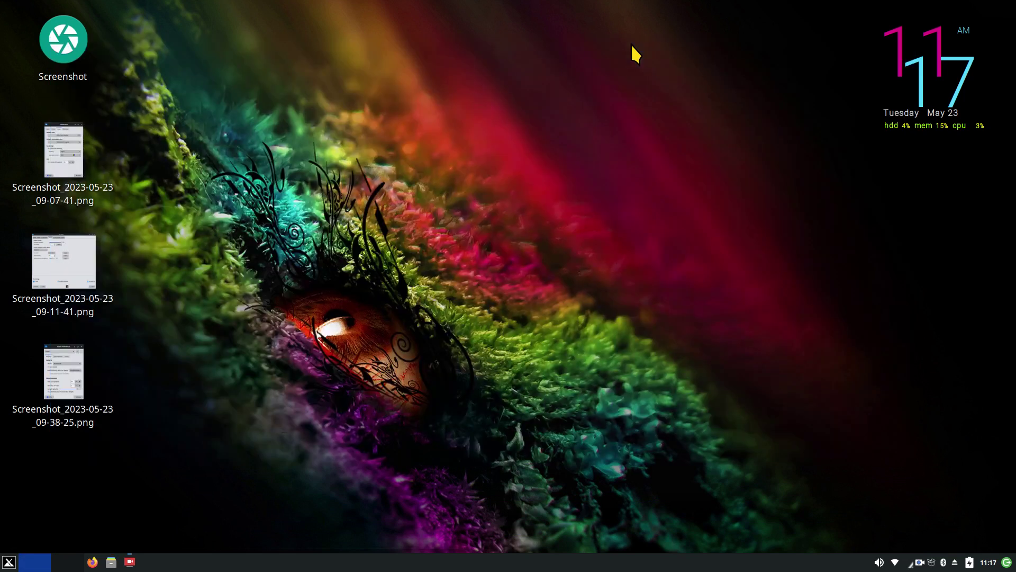
# - Set Automatically hide the panel to Always in Panel Preferences and close the window
pyautogui.rightClick(594, 564)
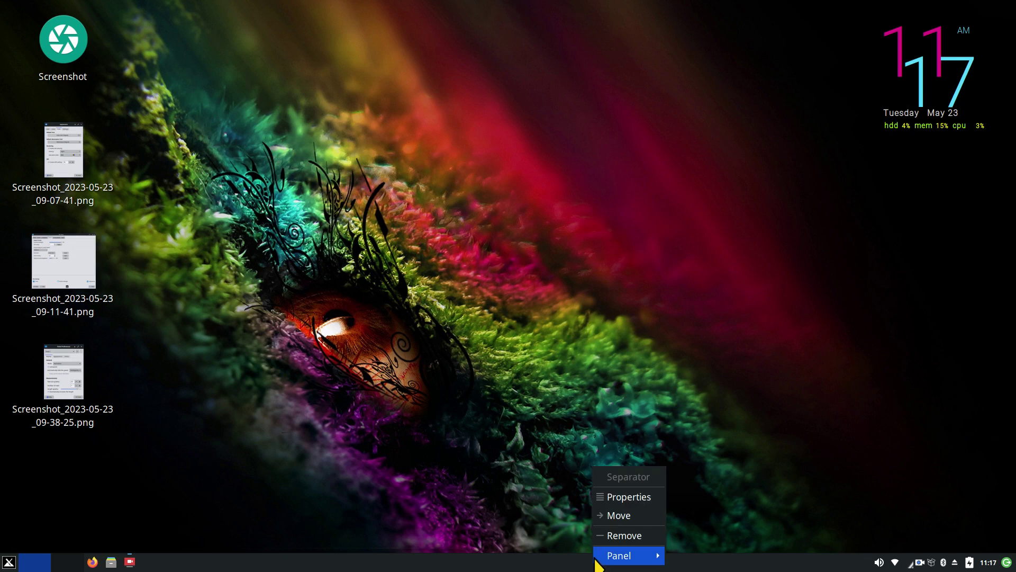
pyautogui.moveTo(614, 556)
pyautogui.click(705, 503)
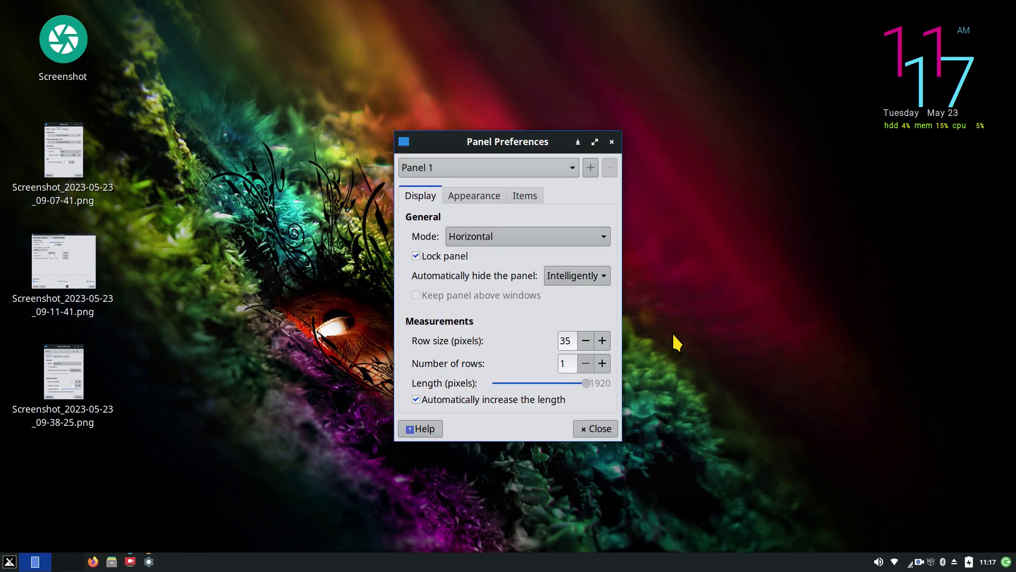
pyautogui.click(570, 289)
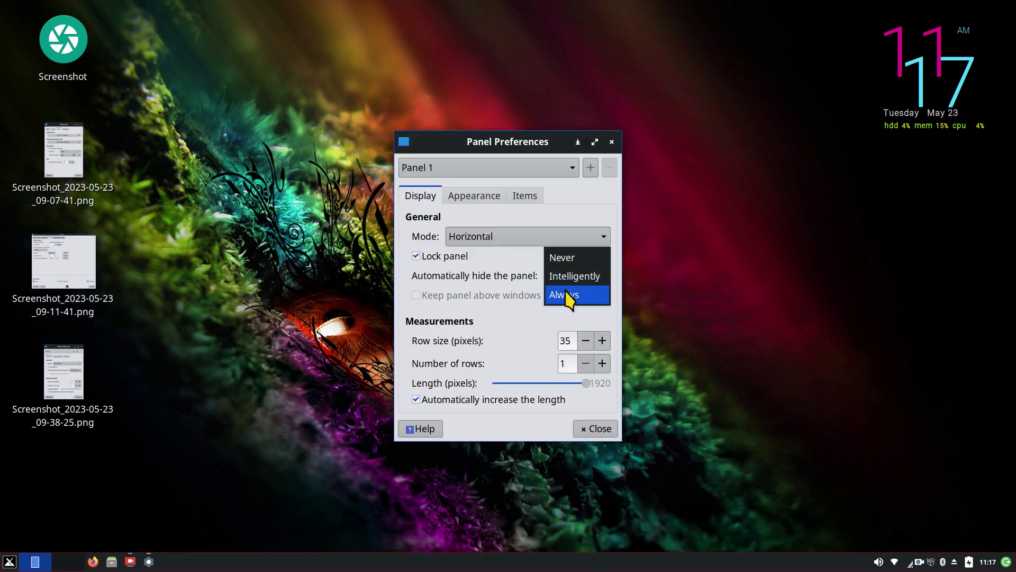
pyautogui.click(567, 295)
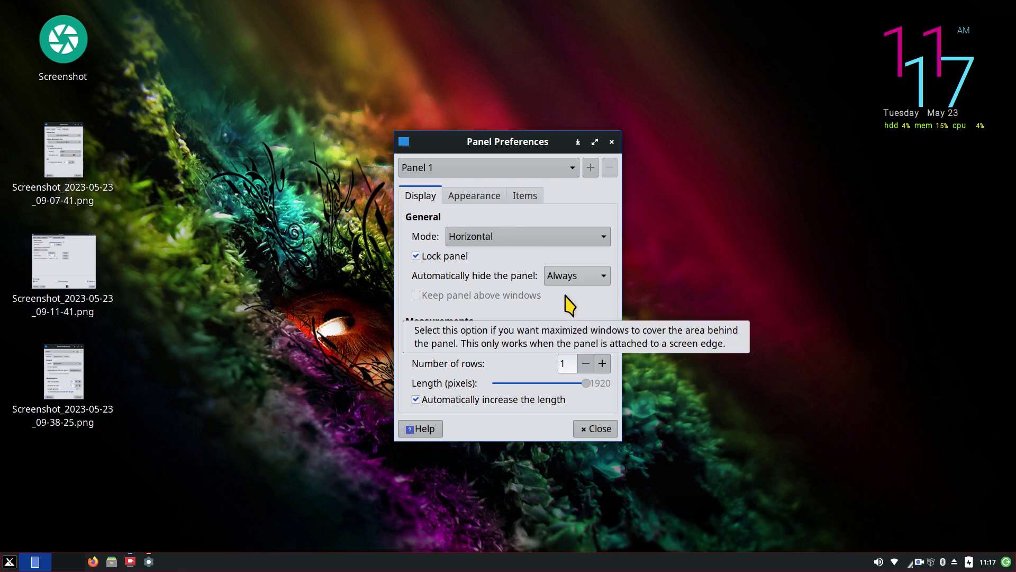
pyautogui.click(593, 431)
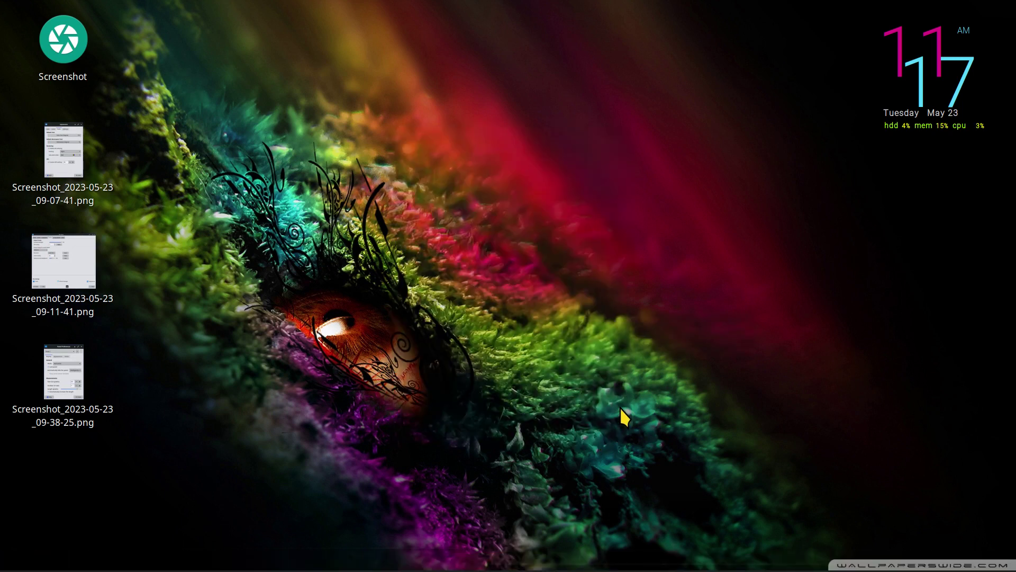
# - Reveal the hidden panel, open Panel Preferences, and set Automatically hide the panel to Intelligently
pyautogui.moveTo(621, 571)
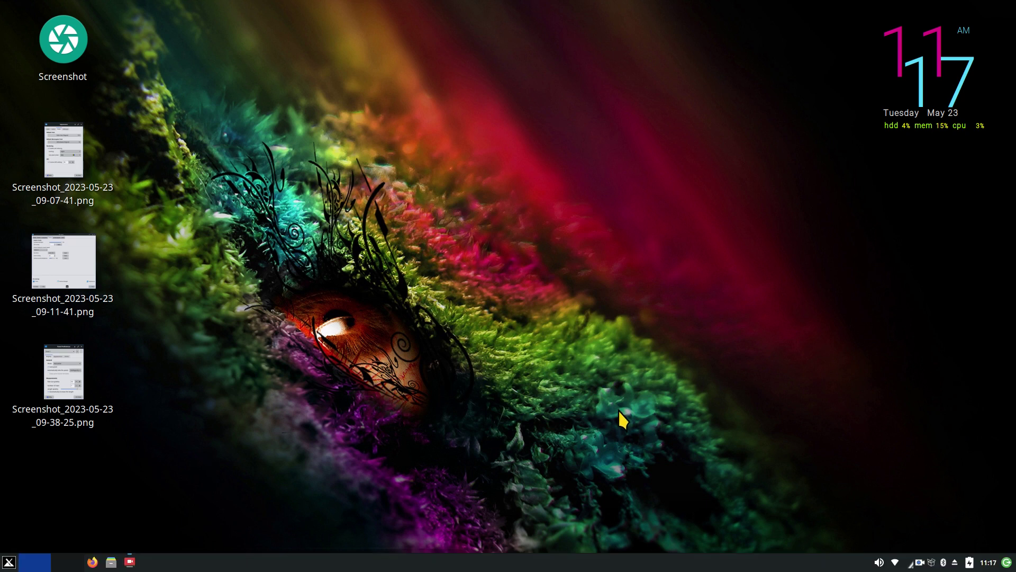
pyautogui.rightClick(581, 569)
pyautogui.moveTo(609, 556)
pyautogui.click(716, 501)
pyautogui.click(587, 276)
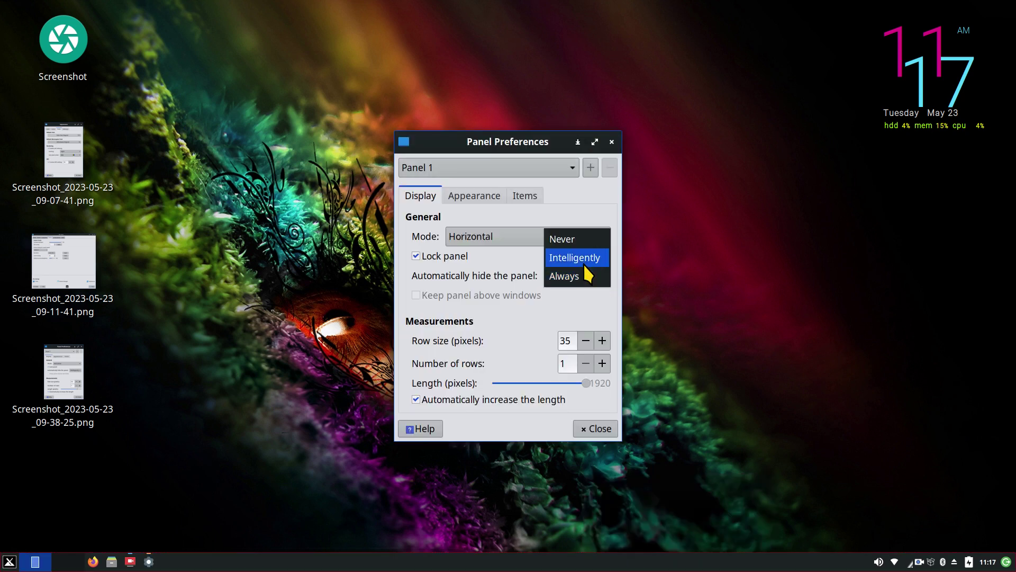
pyautogui.click(585, 266)
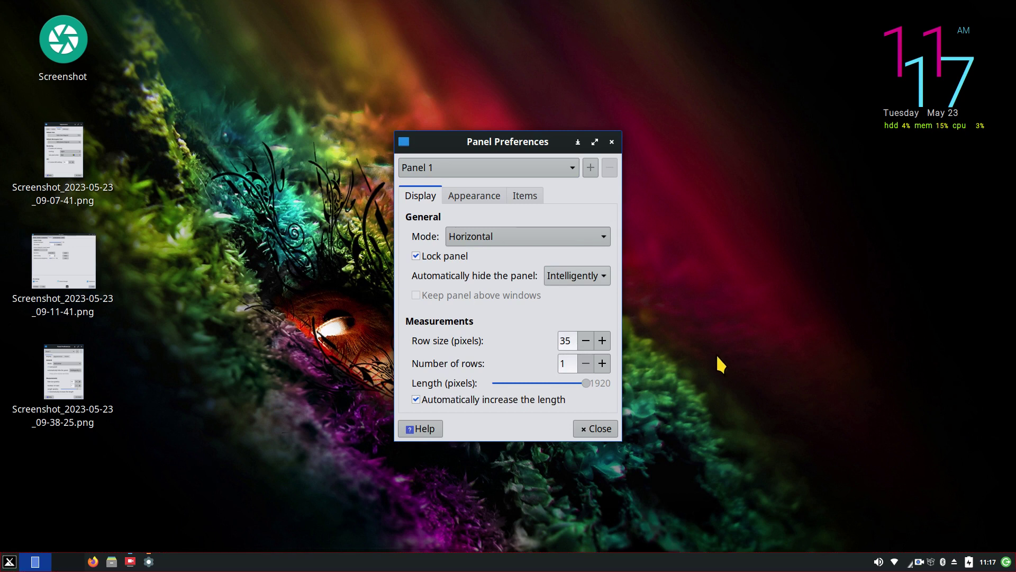
# - Show the list of panel items in Panel Preferences, moving the window higher on the desktop and making it taller
pyautogui.click(477, 201)
pyautogui.click(523, 197)
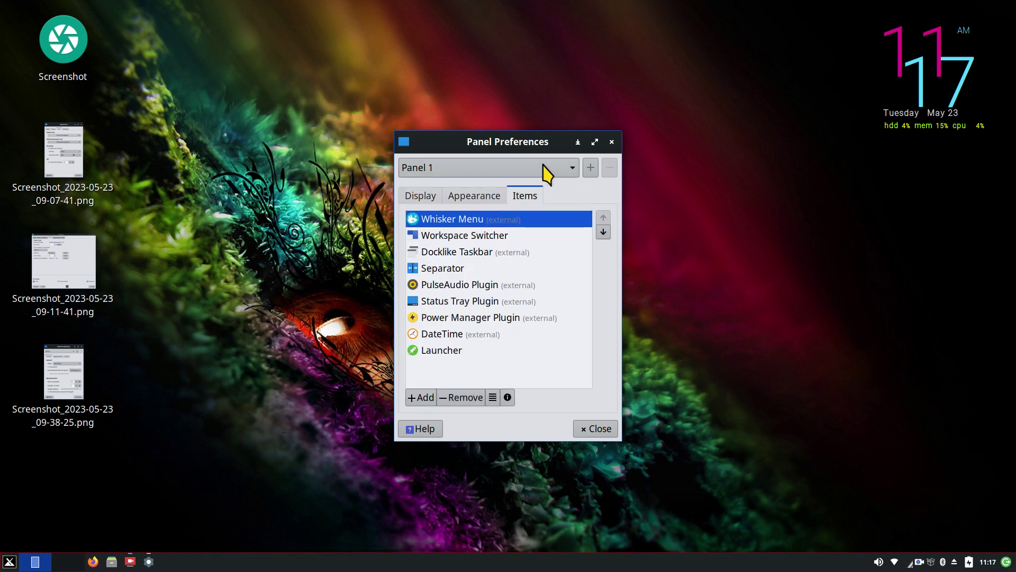
pyautogui.moveTo(536, 143); pyautogui.dragTo(520, 80)
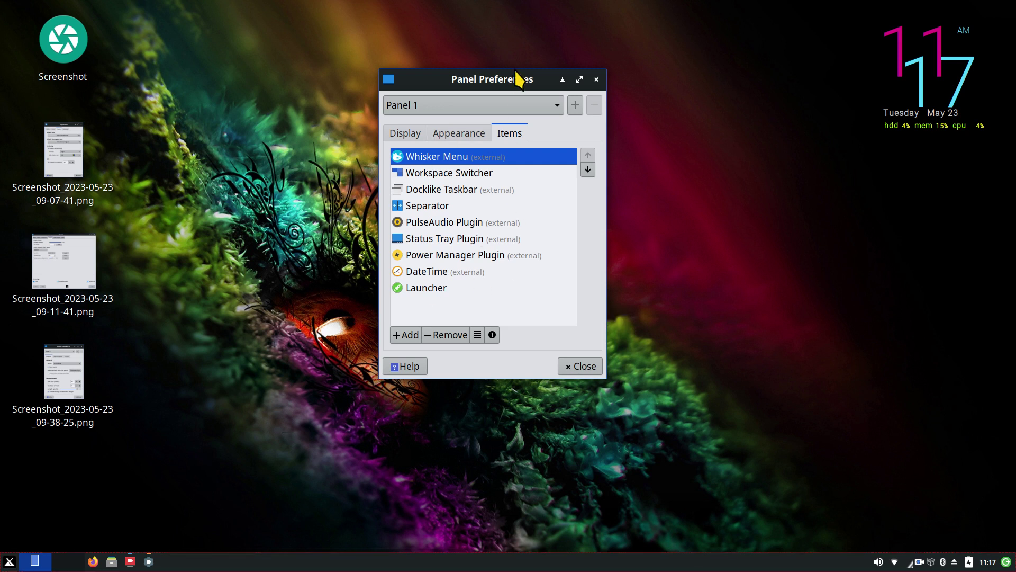
pyautogui.moveTo(507, 85); pyautogui.dragTo(579, 80)
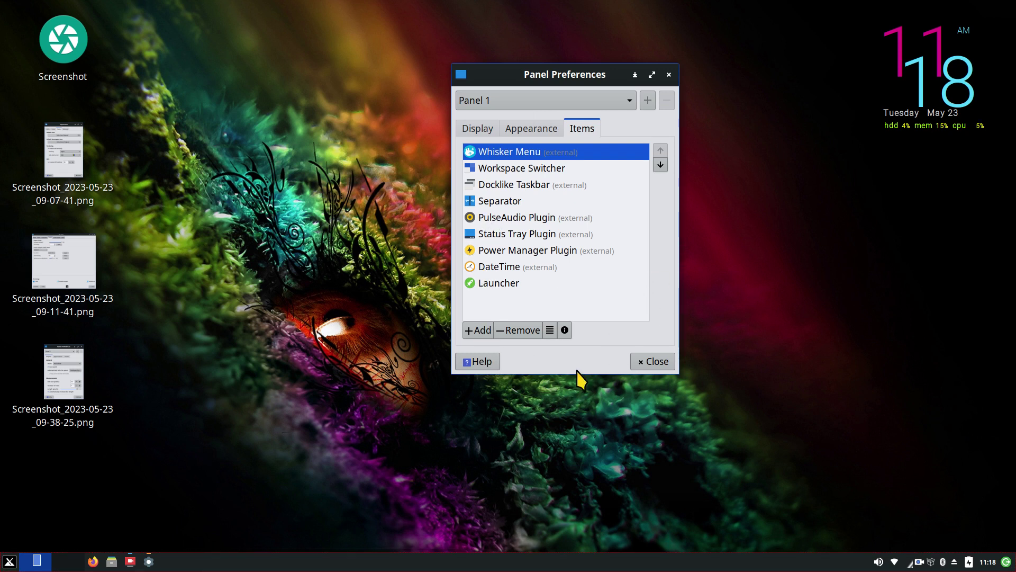
pyautogui.moveTo(578, 373); pyautogui.dragTo(580, 420)
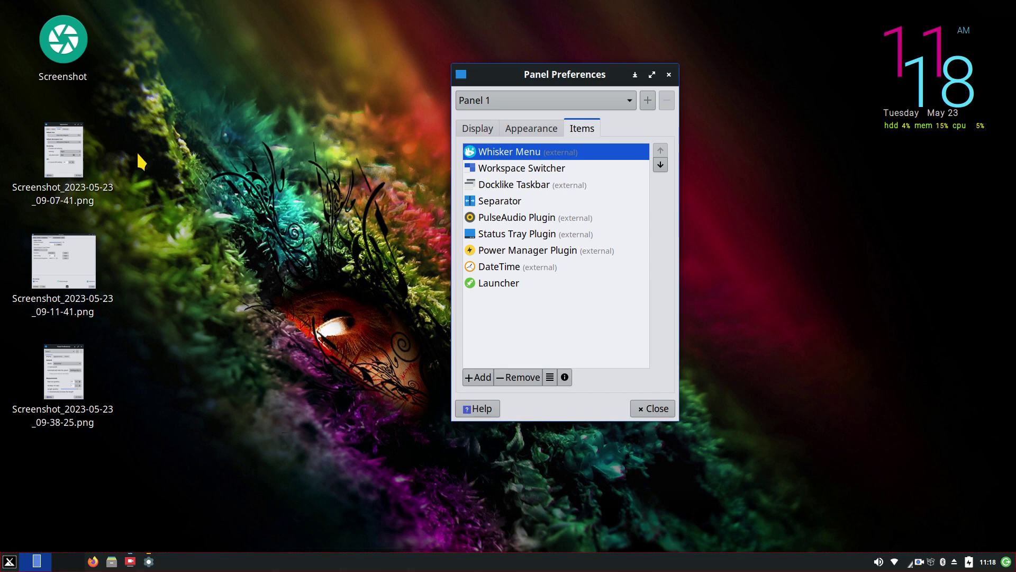
# - Launch the Screenshot tool, move its window clear of Panel Preferences, and capture the active window with a 1-second delay
pyautogui.doubleClick(67, 47)
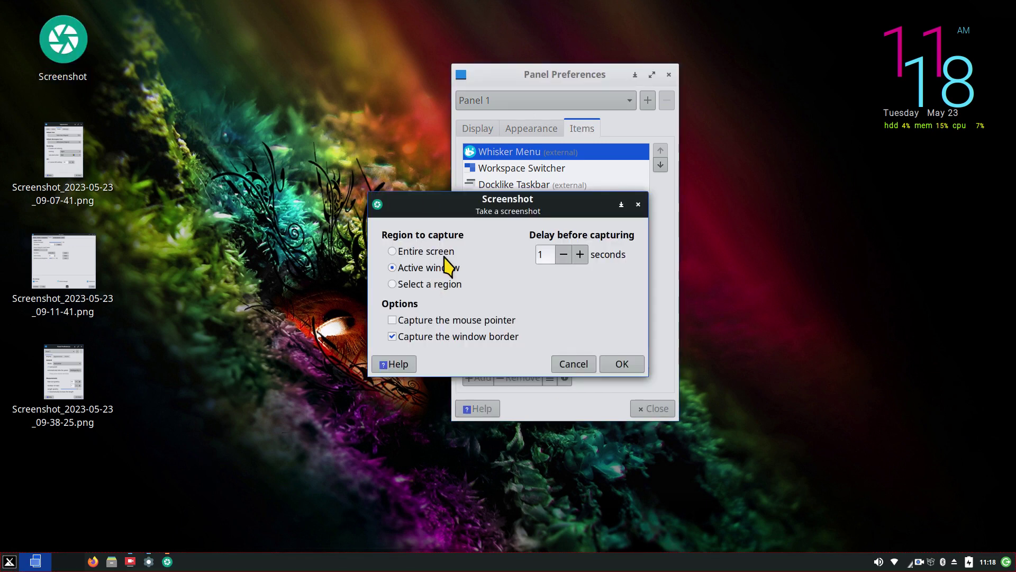
pyautogui.moveTo(462, 199); pyautogui.dragTo(174, 144)
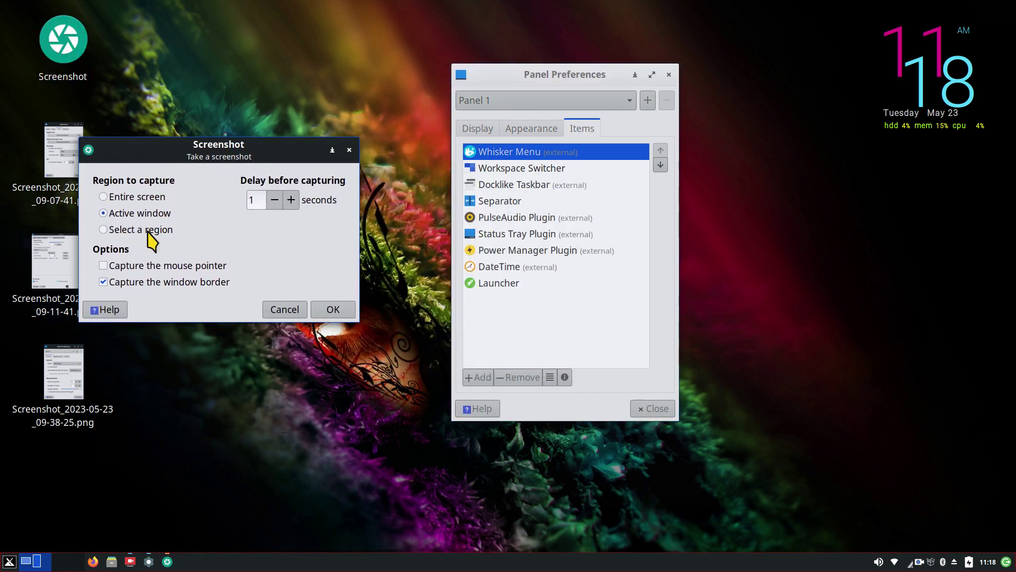
pyautogui.press('Return')
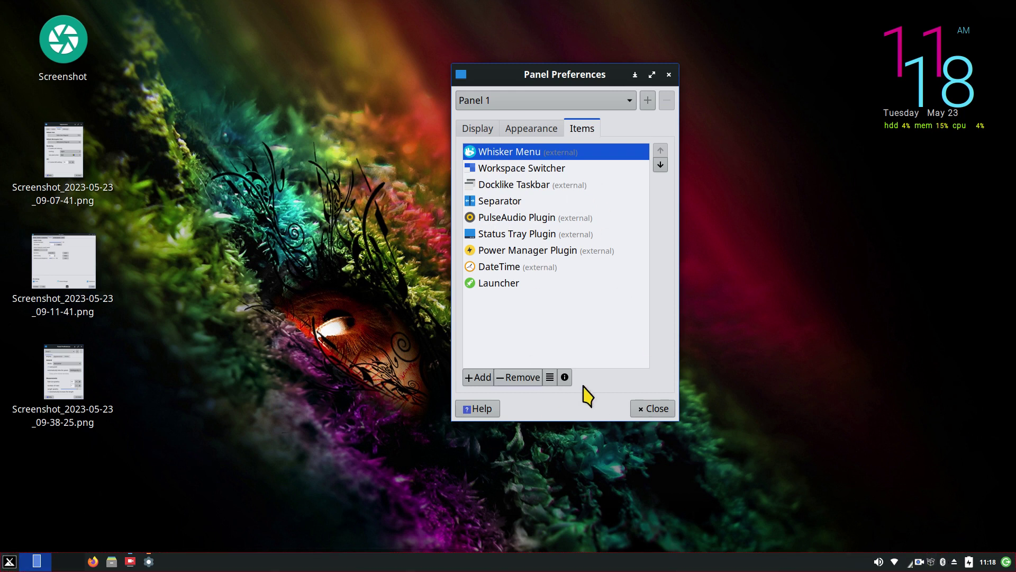
# - Move Whisker Menu down the panel items list to between PulseAudio Plugin and Status Tray Plugin, and close Panel Preferences
pyautogui.click(660, 166)
pyautogui.click(661, 165)
pyautogui.click(661, 165)
pyautogui.click(661, 165)
pyautogui.click(661, 166)
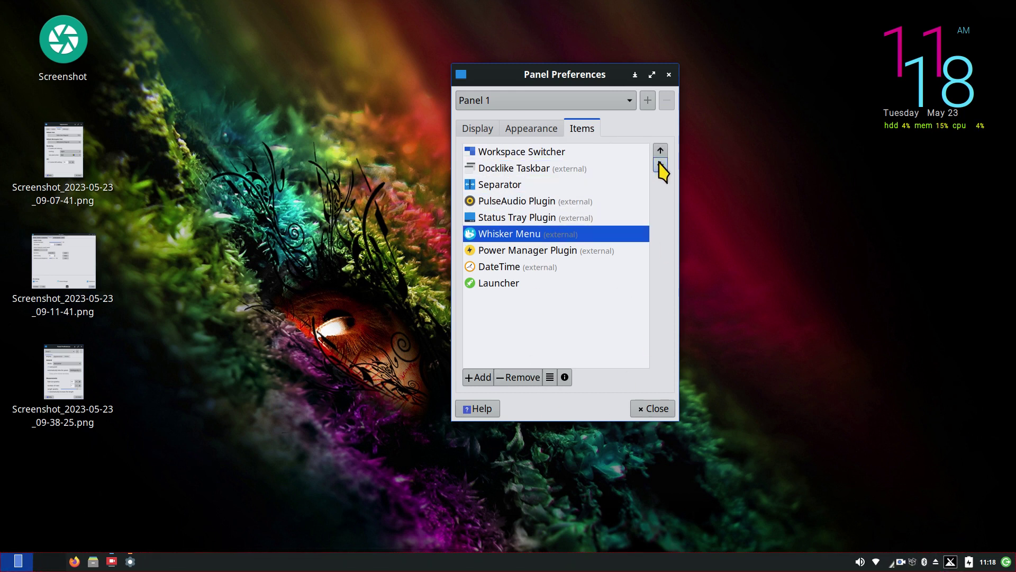
pyautogui.click(660, 166)
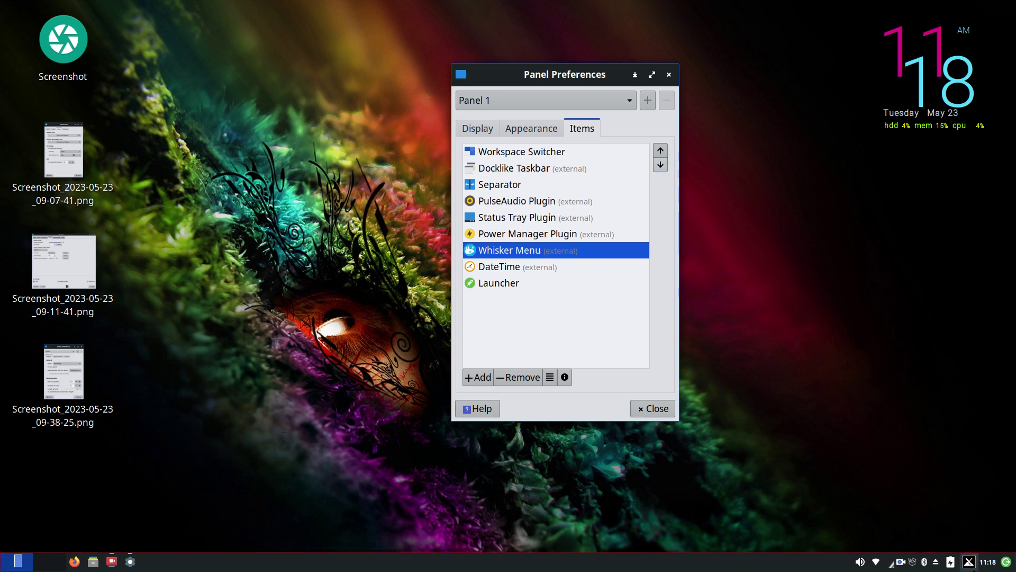
pyautogui.click(660, 151)
pyautogui.click(660, 151)
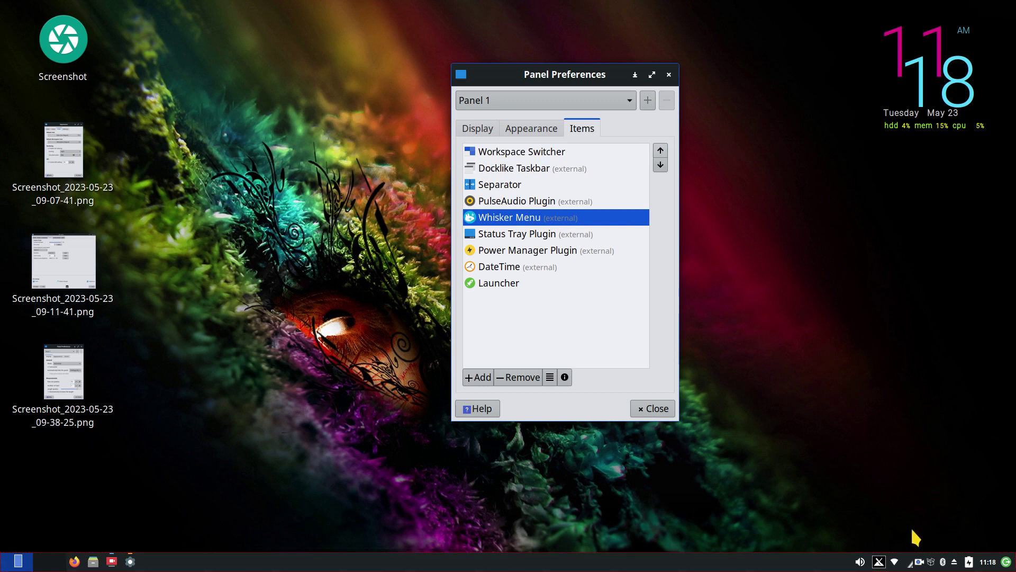
pyautogui.click(655, 409)
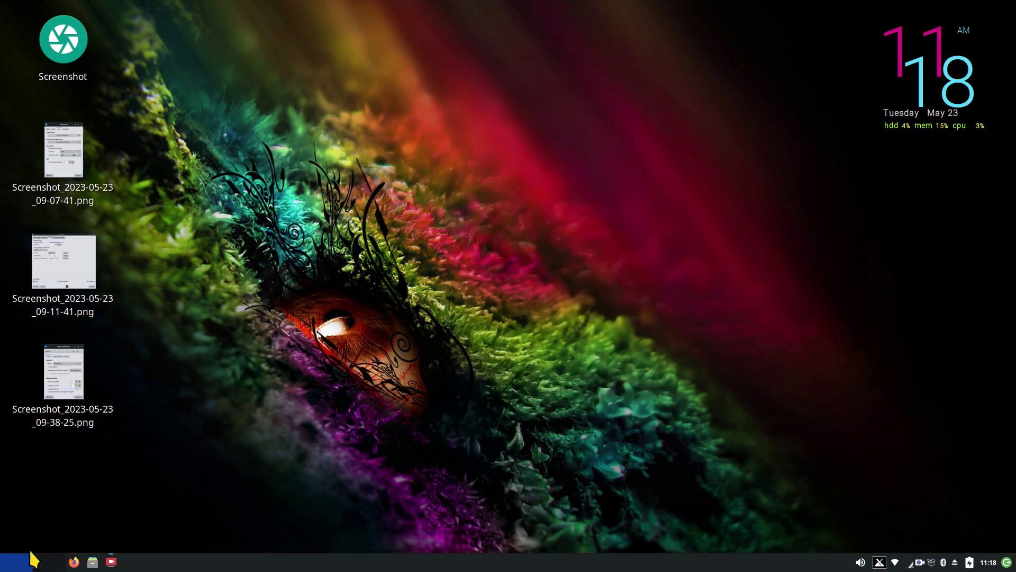
# - Open and close the Whisker Menu twice to check how it works from its new place on the panel
pyautogui.click(880, 562)
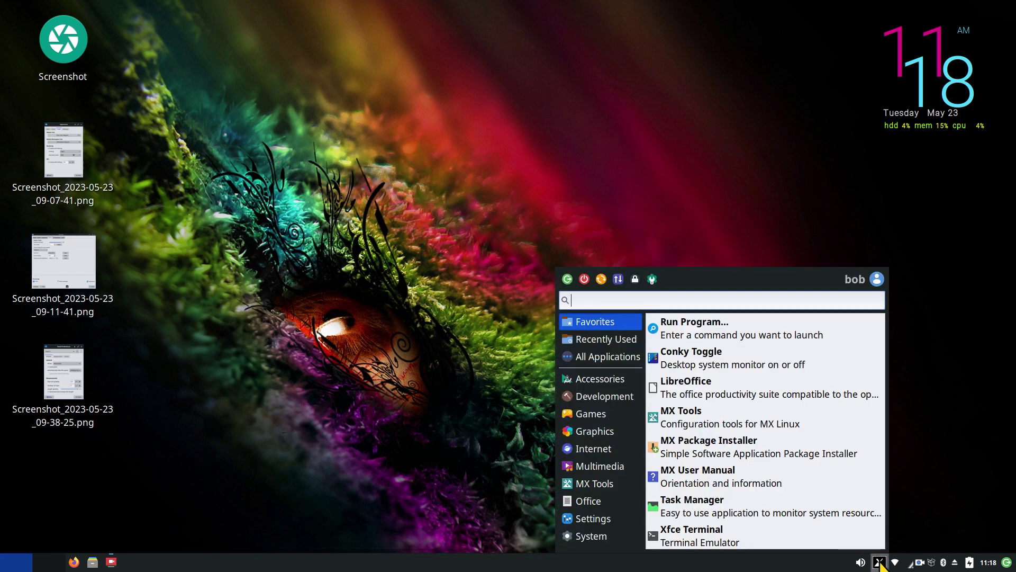
pyautogui.click(879, 562)
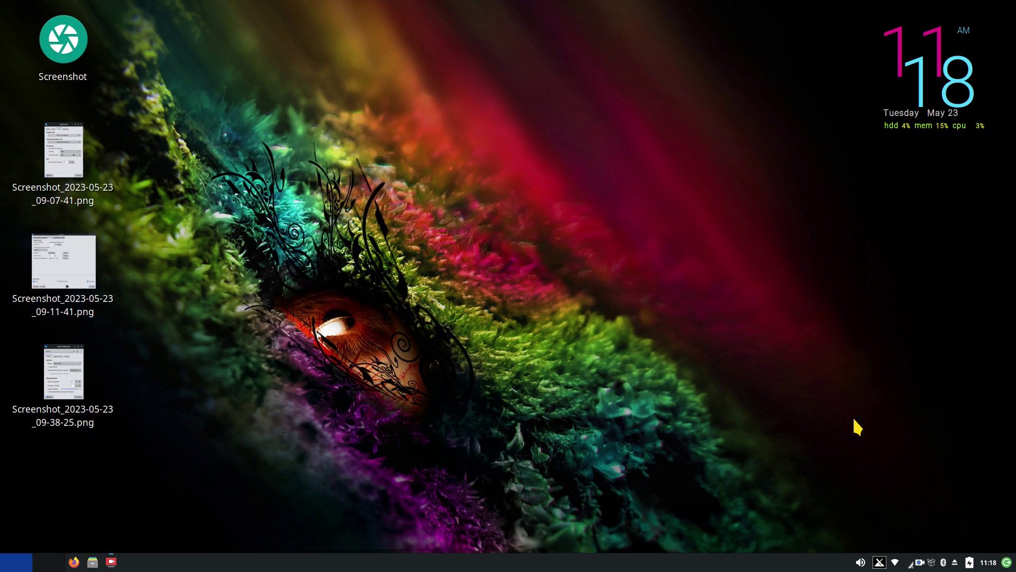
pyautogui.press('super')
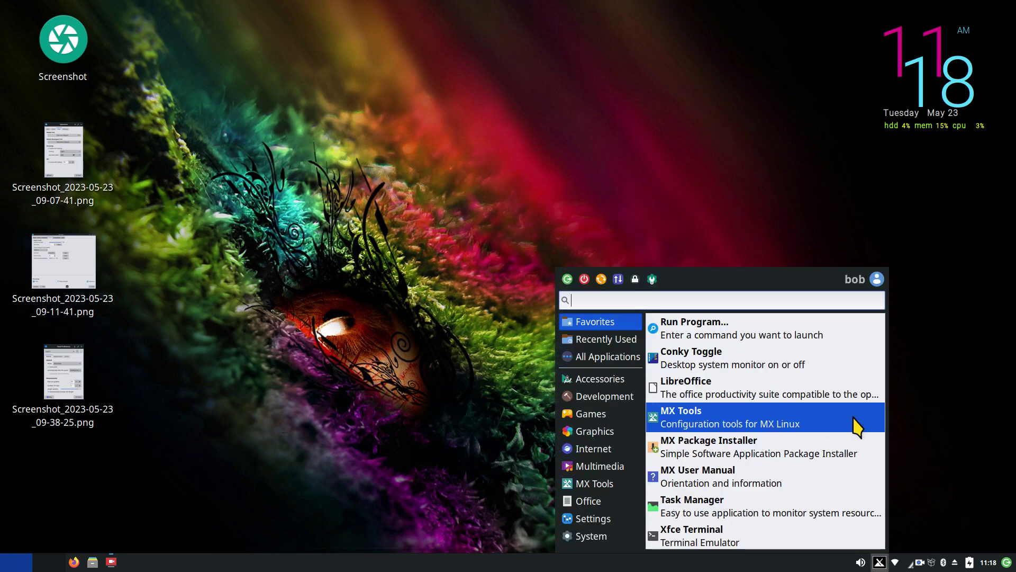
pyautogui.click(912, 378)
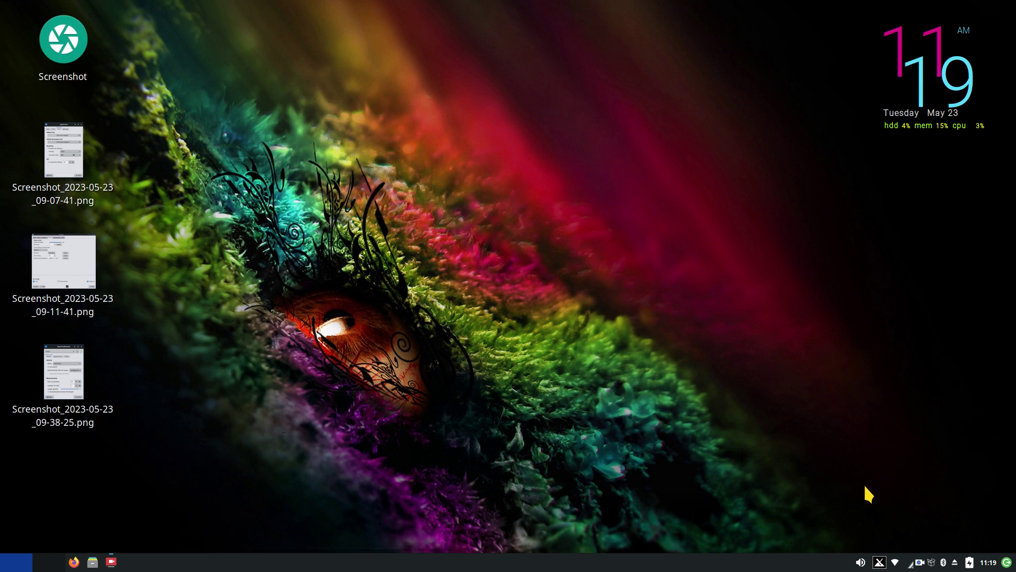
# - Reopen Panel Preferences, move Whisker Menu back to the first place in the panel items list, and close the window
pyautogui.rightClick(668, 562)
pyautogui.moveTo(694, 560)
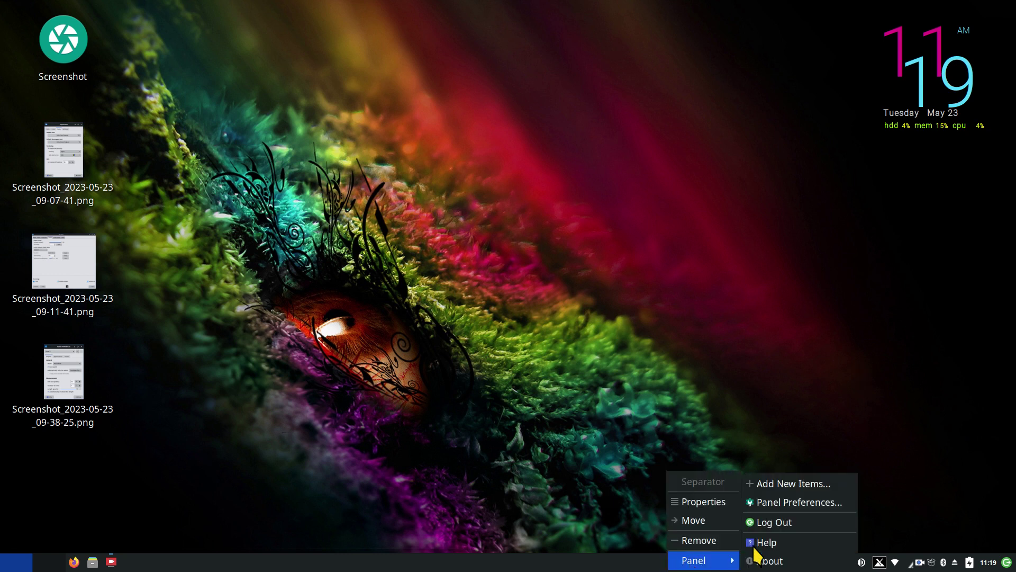
pyautogui.click(794, 504)
pyautogui.click(536, 195)
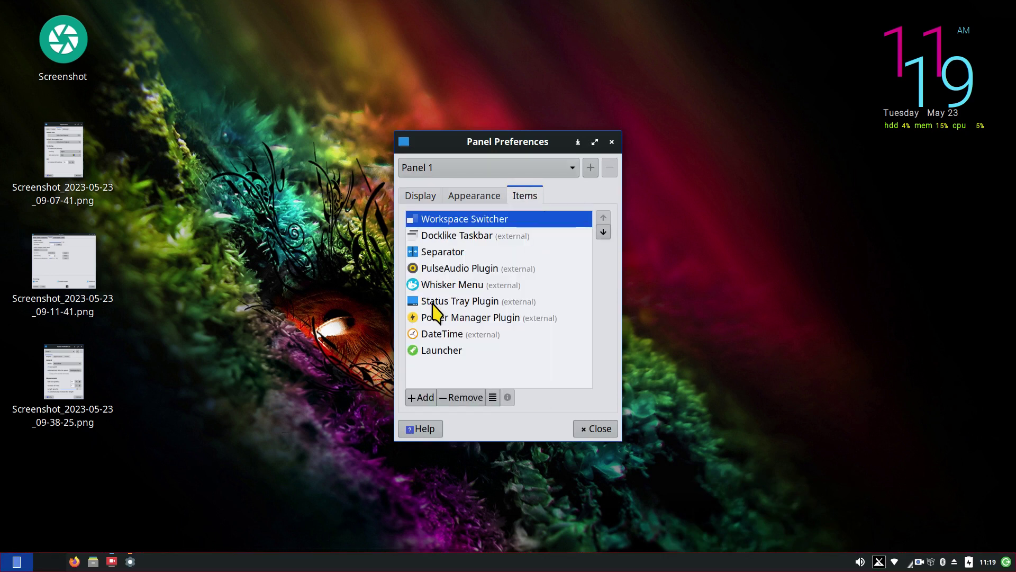
pyautogui.click(425, 286)
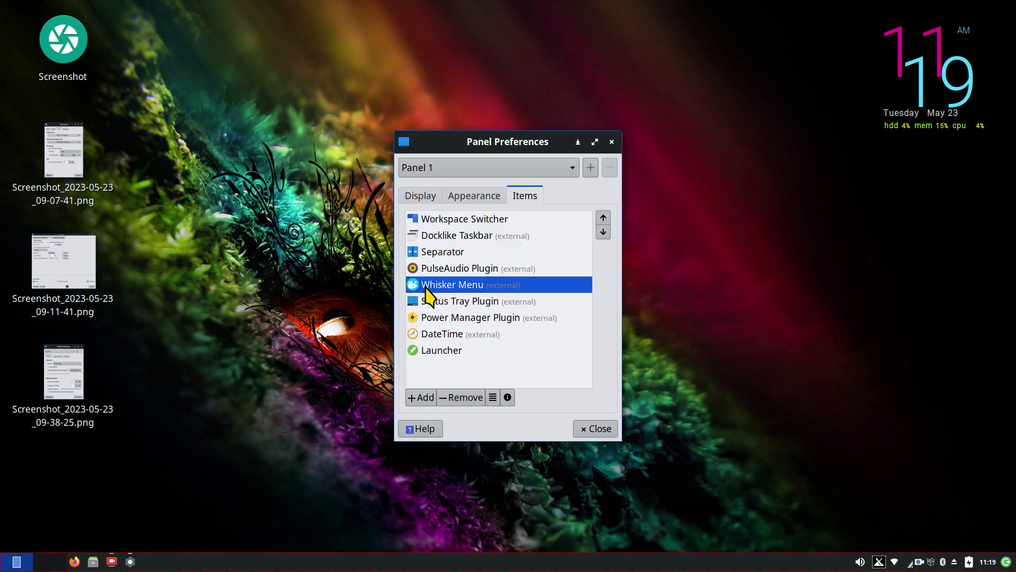
pyautogui.click(604, 218)
pyautogui.click(603, 218)
pyautogui.click(603, 218)
pyautogui.click(604, 218)
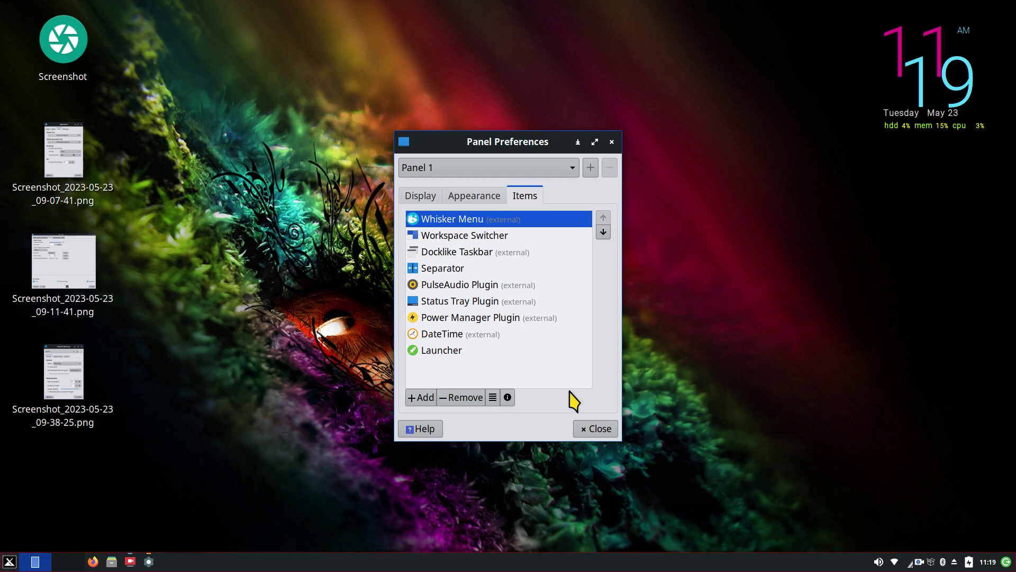
pyautogui.click(596, 433)
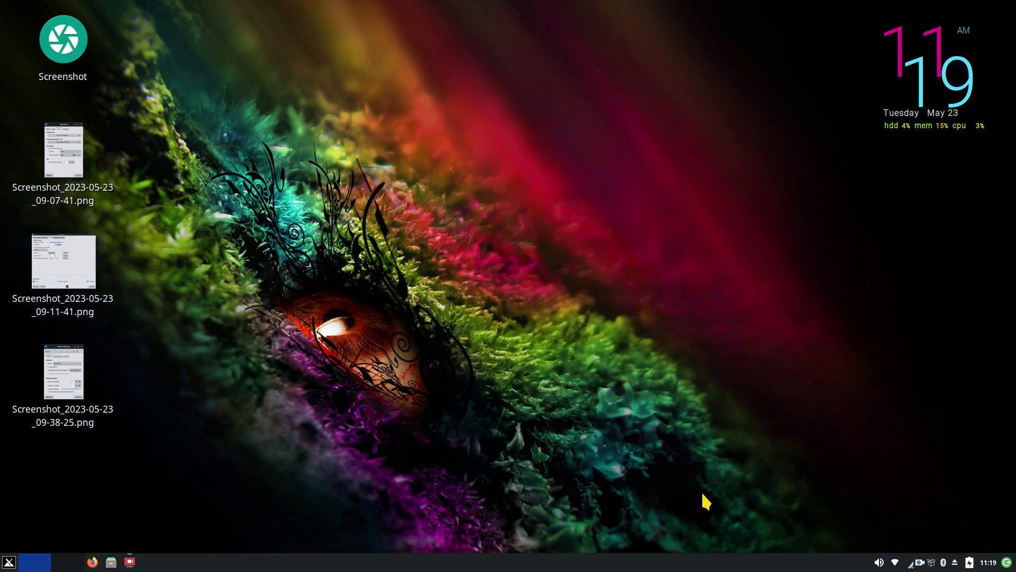